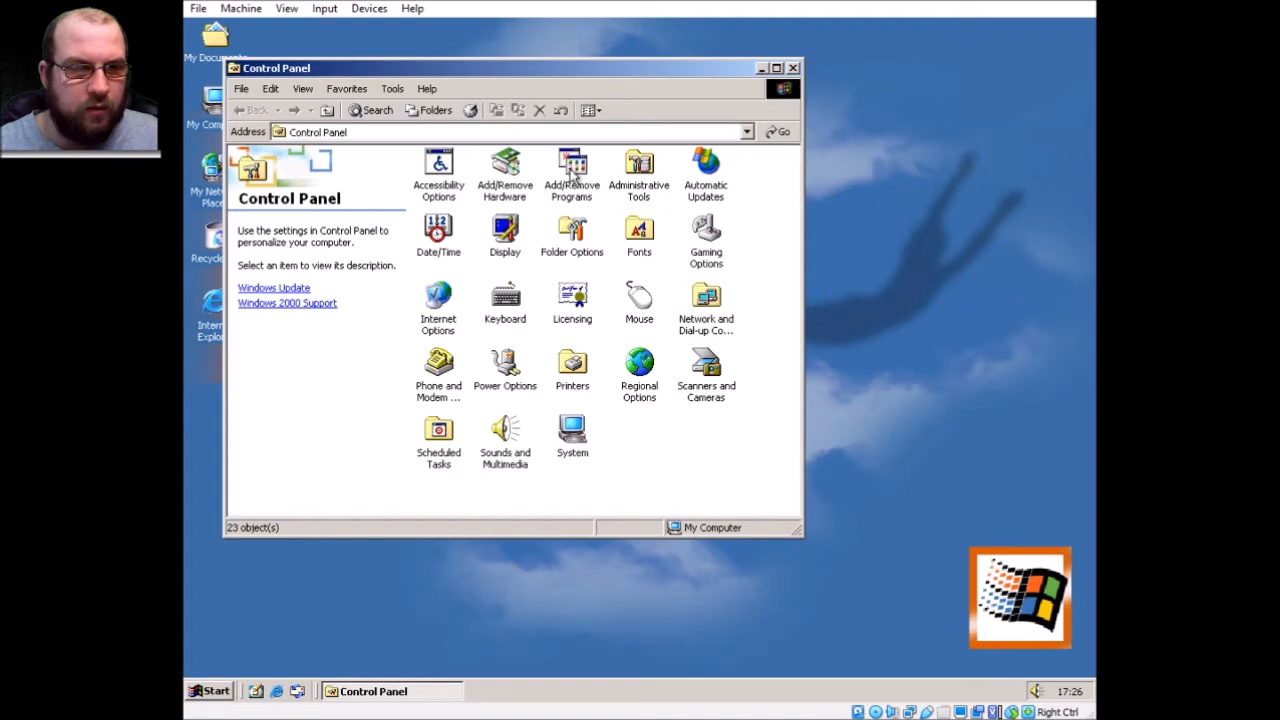
From Add/Remove Programs, quit the Remote Installation Services setup wizard and close the window
{"action": "left_click", "coordinate": [383, 388]}
{"action": "left_click", "coordinate": [800, 331]}
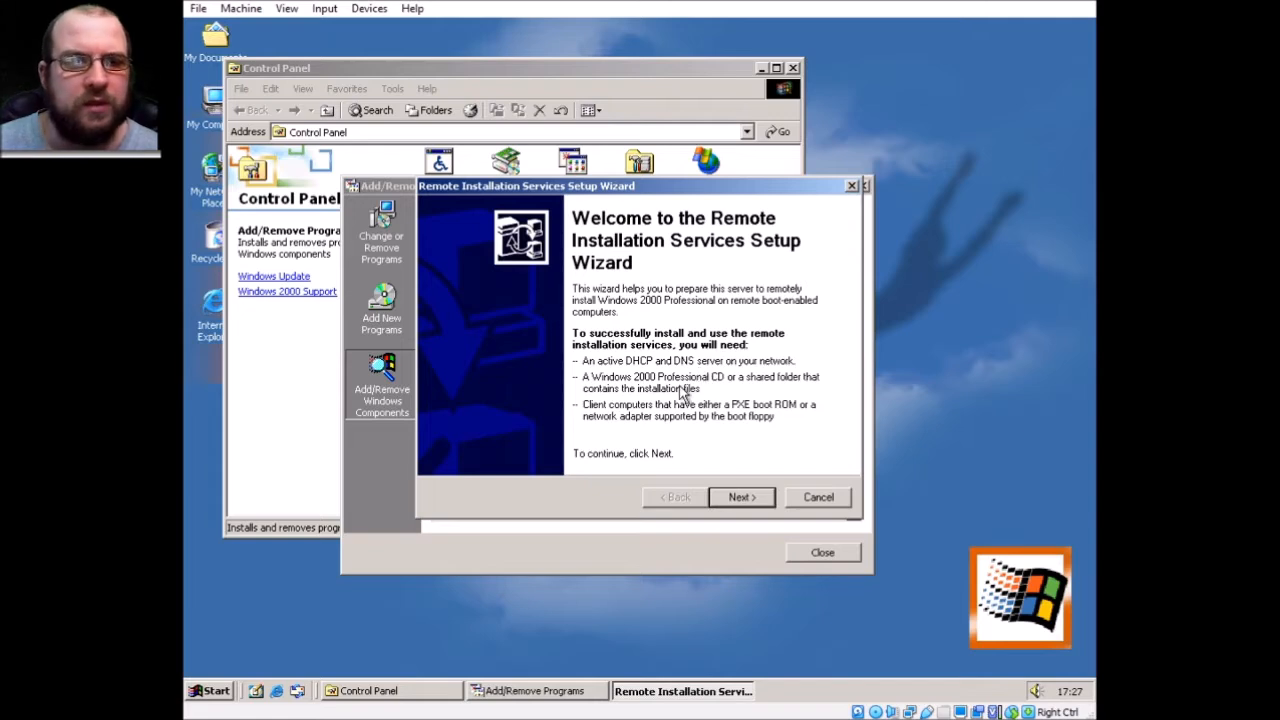
{"action": "left_click", "coordinate": [822, 497]}
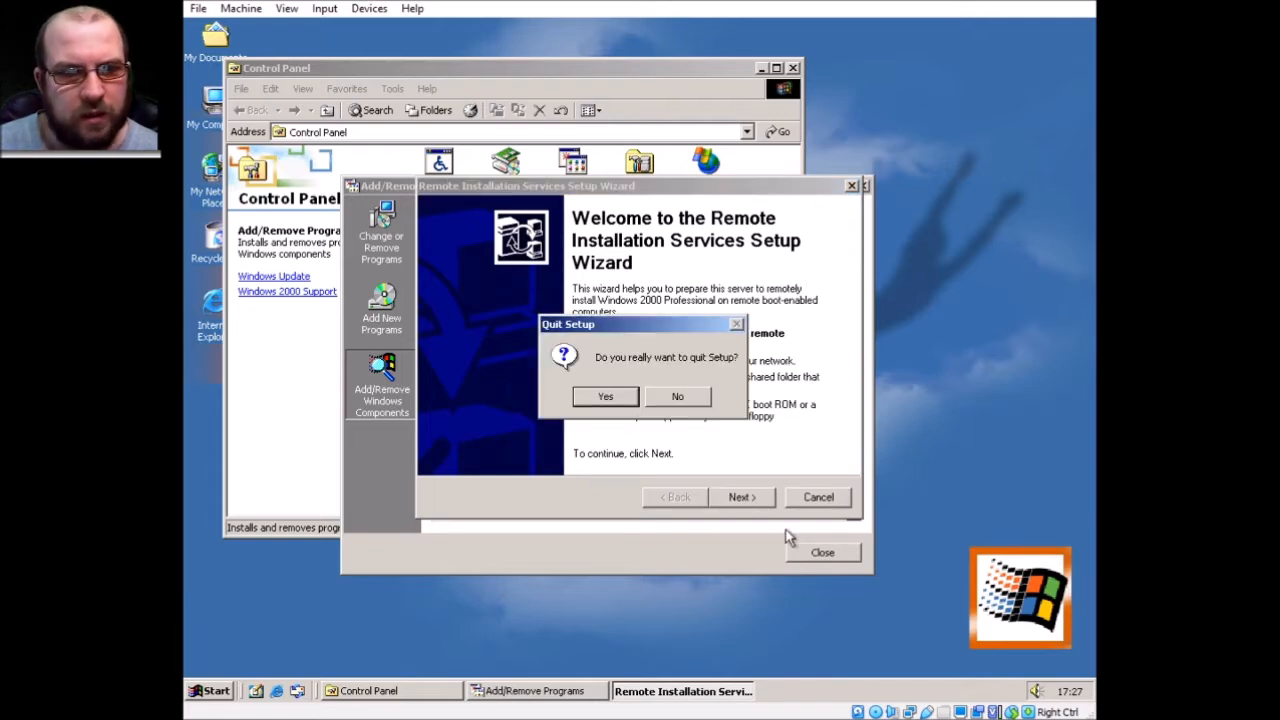
{"action": "left_click", "coordinate": [599, 396]}
{"action": "left_click", "coordinate": [822, 555]}
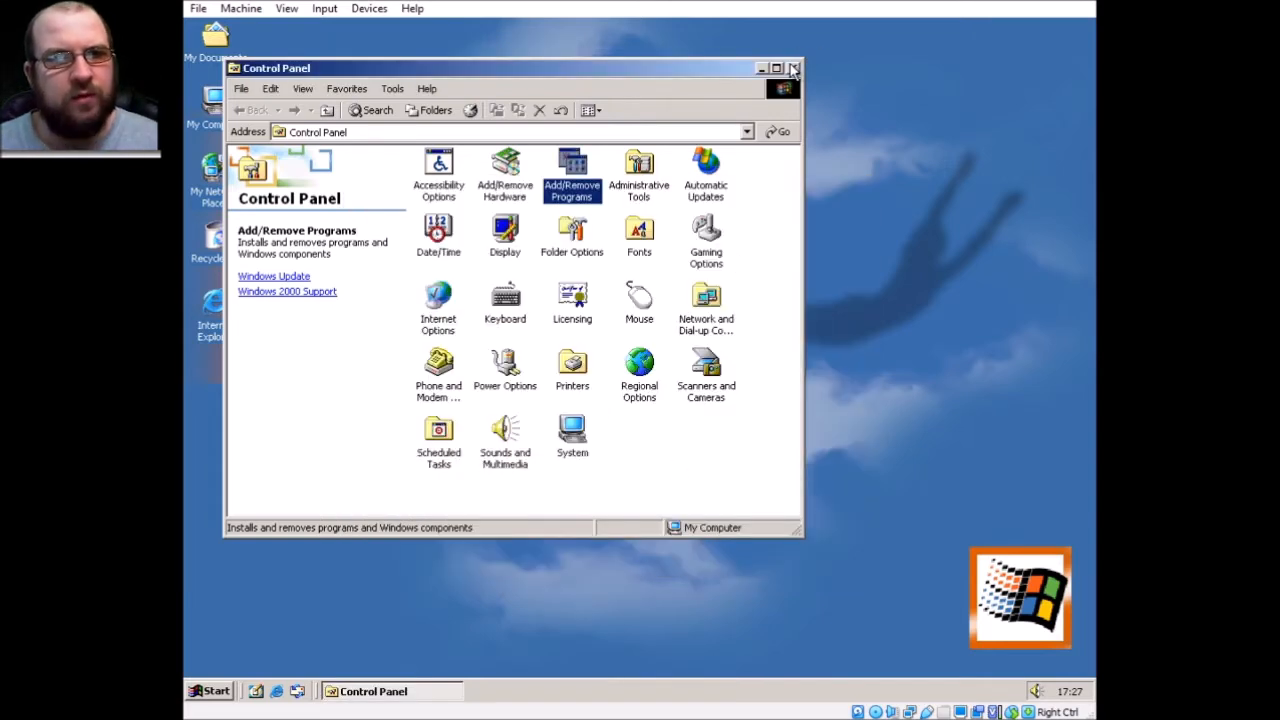
Cancel the Windows Components Wizard, then close Add/Remove Programs and Control Panel
{"action": "double_click", "coordinate": [580, 168]}
{"action": "left_click", "coordinate": [303, 310]}
{"action": "left_click", "coordinate": [727, 162]}
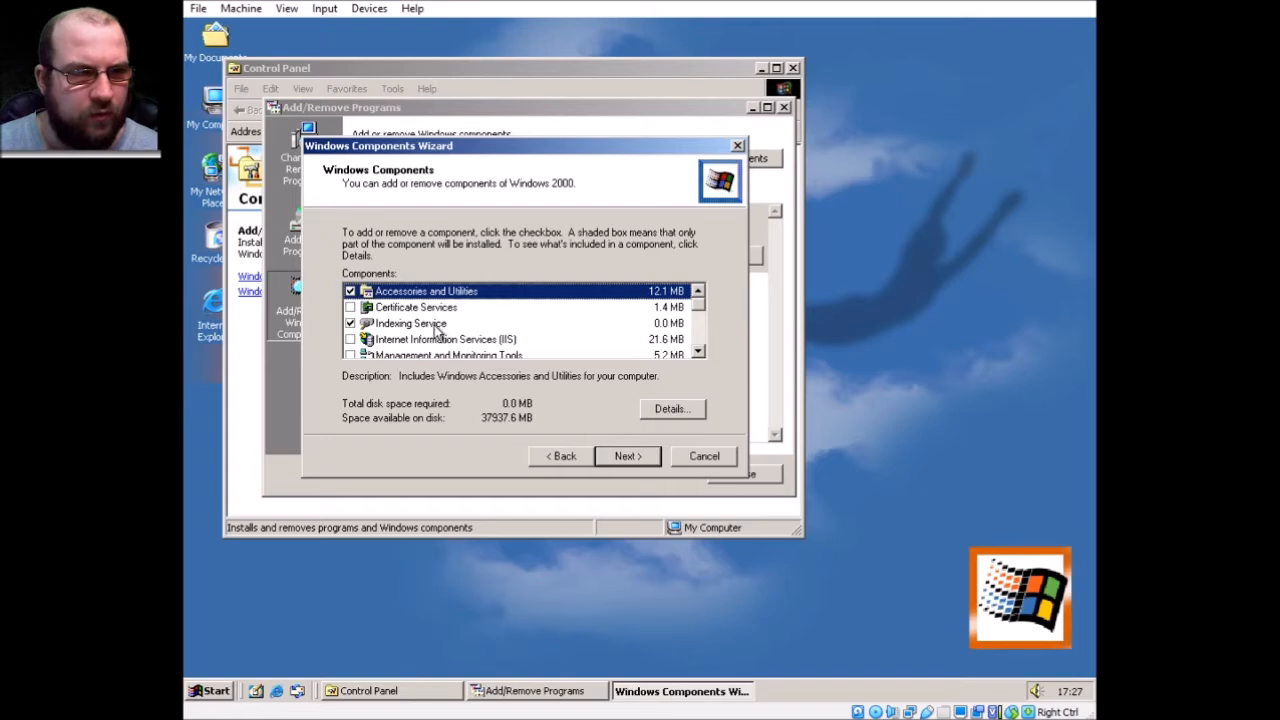
{"action": "scroll", "coordinate": [448, 330], "scroll_direction": "down", "scroll_amount": 2}
{"action": "scroll", "coordinate": [448, 330], "scroll_direction": "down", "scroll_amount": 1}
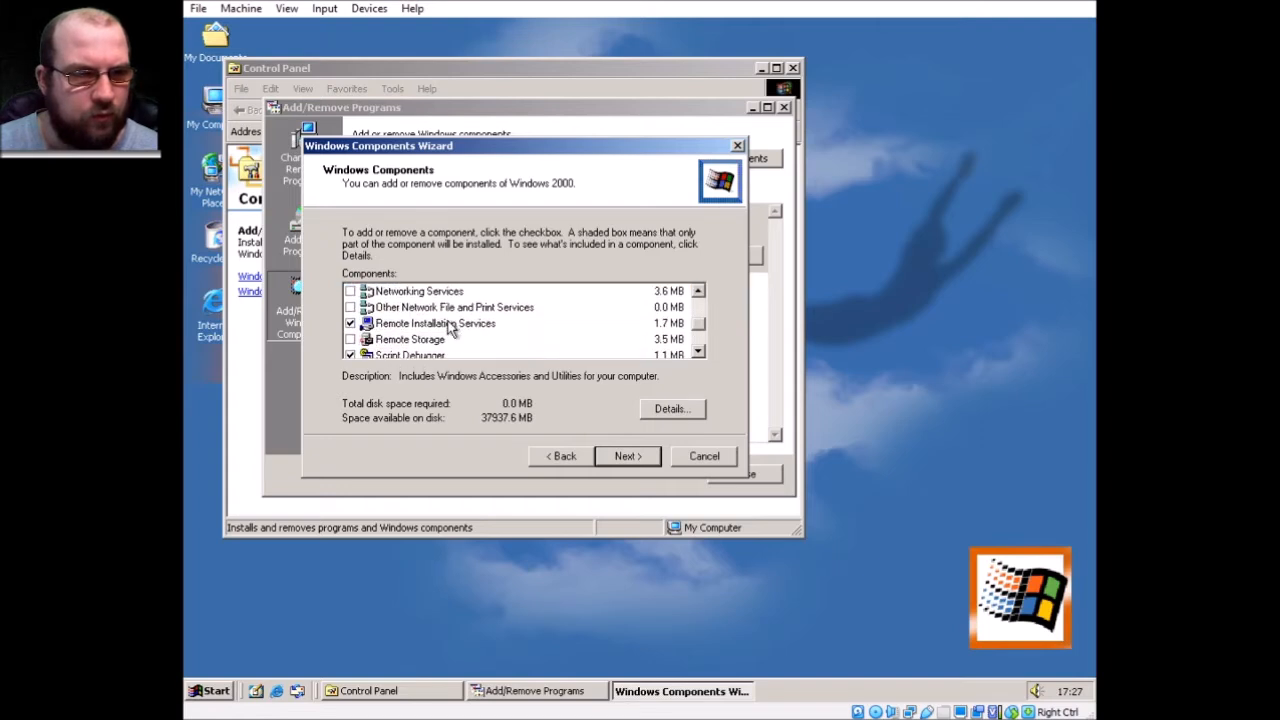
{"action": "left_click", "coordinate": [708, 458]}
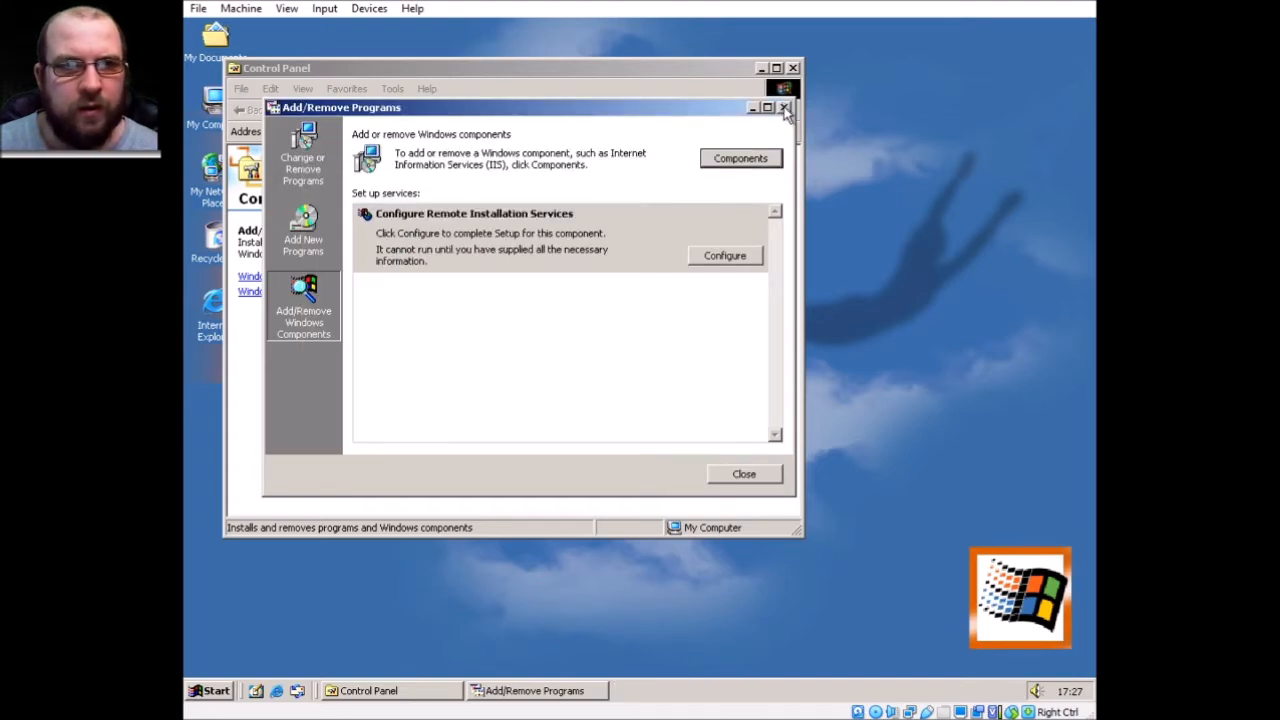
{"action": "left_click", "coordinate": [784, 107]}
{"action": "left_click", "coordinate": [793, 68]}
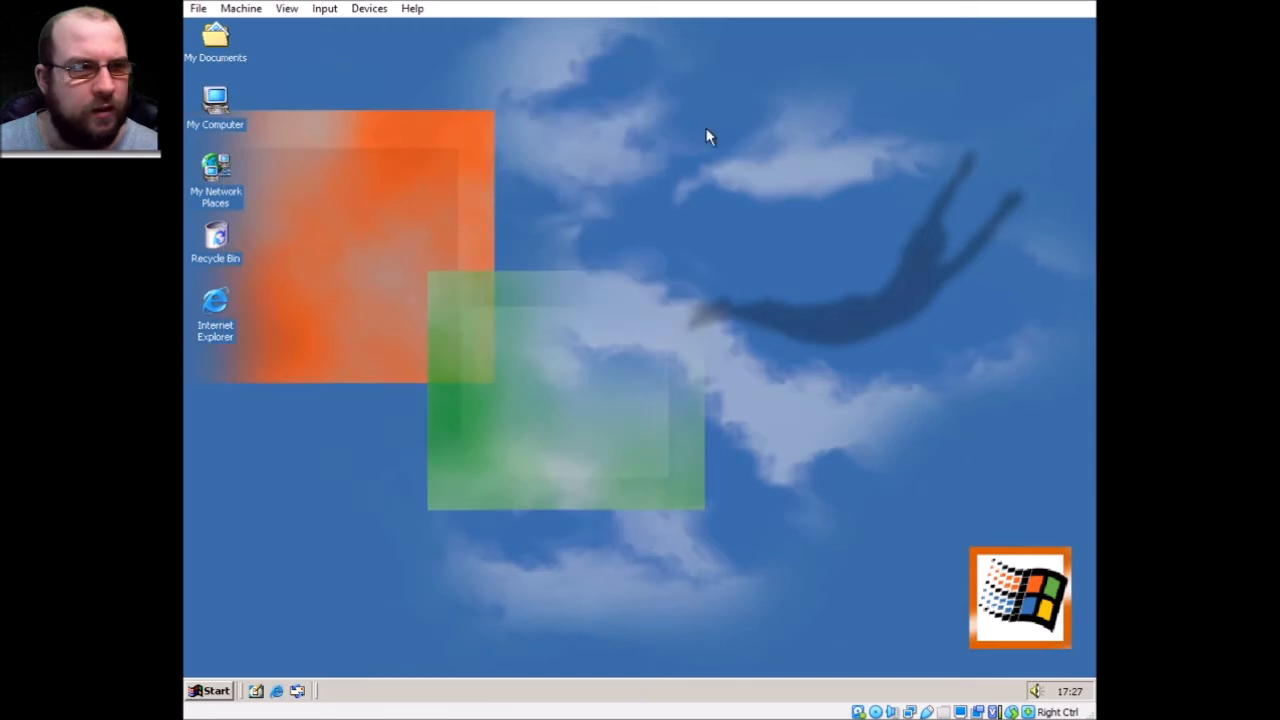
{"action": "left_click", "coordinate": [207, 690]}
{"action": "mouse_move", "coordinate": [300, 488]}
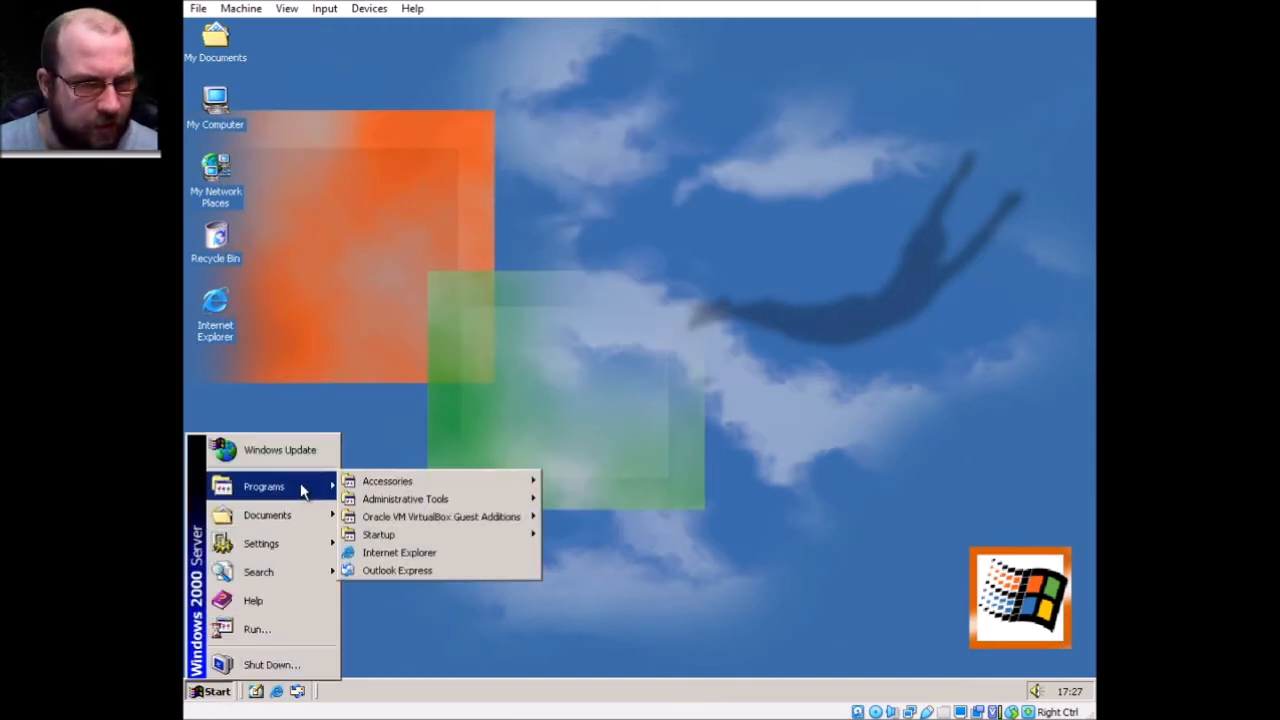
{"action": "mouse_move", "coordinate": [470, 502]}
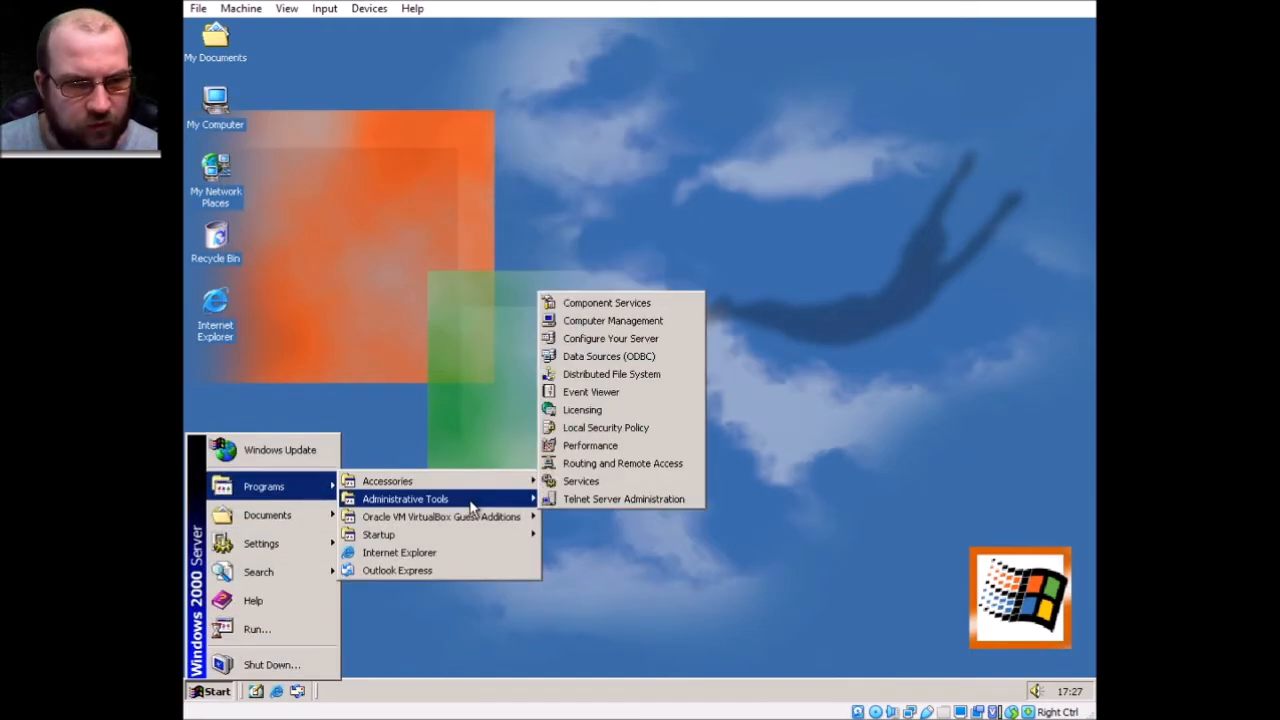
{"action": "left_click", "coordinate": [662, 339]}
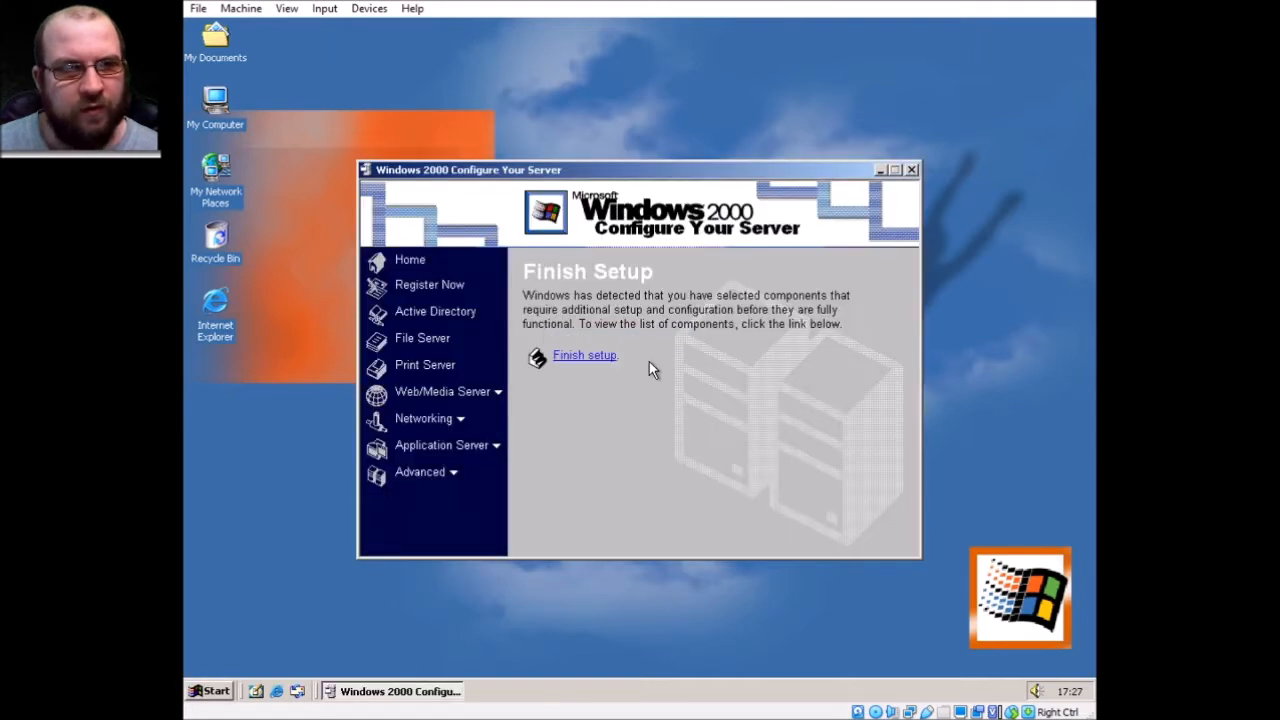
{"action": "left_click", "coordinate": [435, 311]}
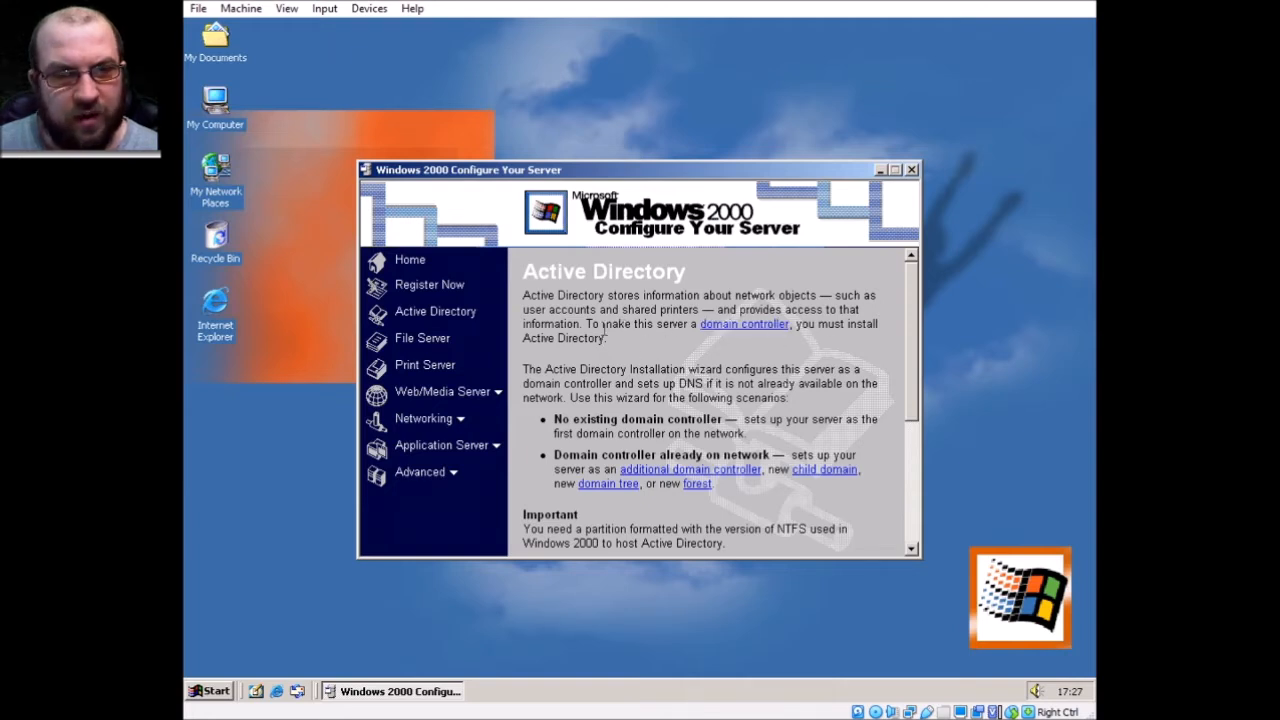
{"action": "scroll", "coordinate": [604, 333], "scroll_direction": "down", "scroll_amount": 2}
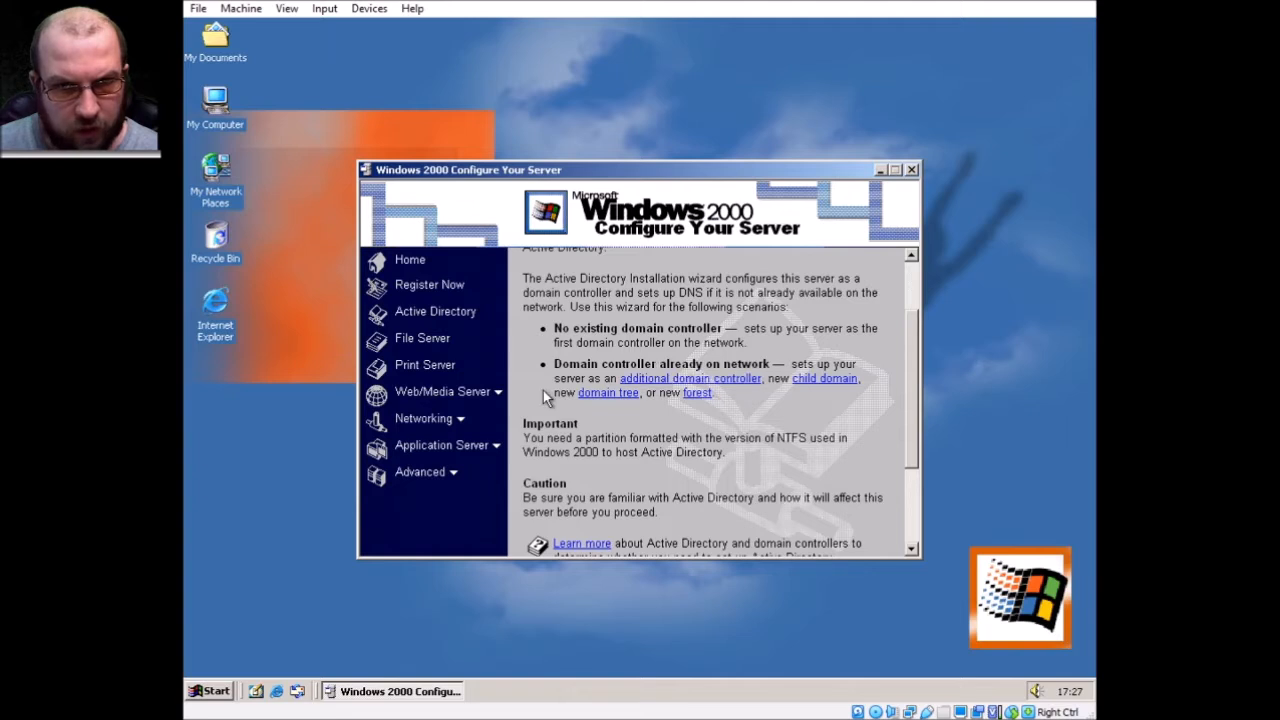
{"action": "scroll", "coordinate": [543, 390], "scroll_direction": "down", "scroll_amount": 2}
{"action": "scroll", "coordinate": [548, 360], "scroll_direction": "down", "scroll_amount": 1}
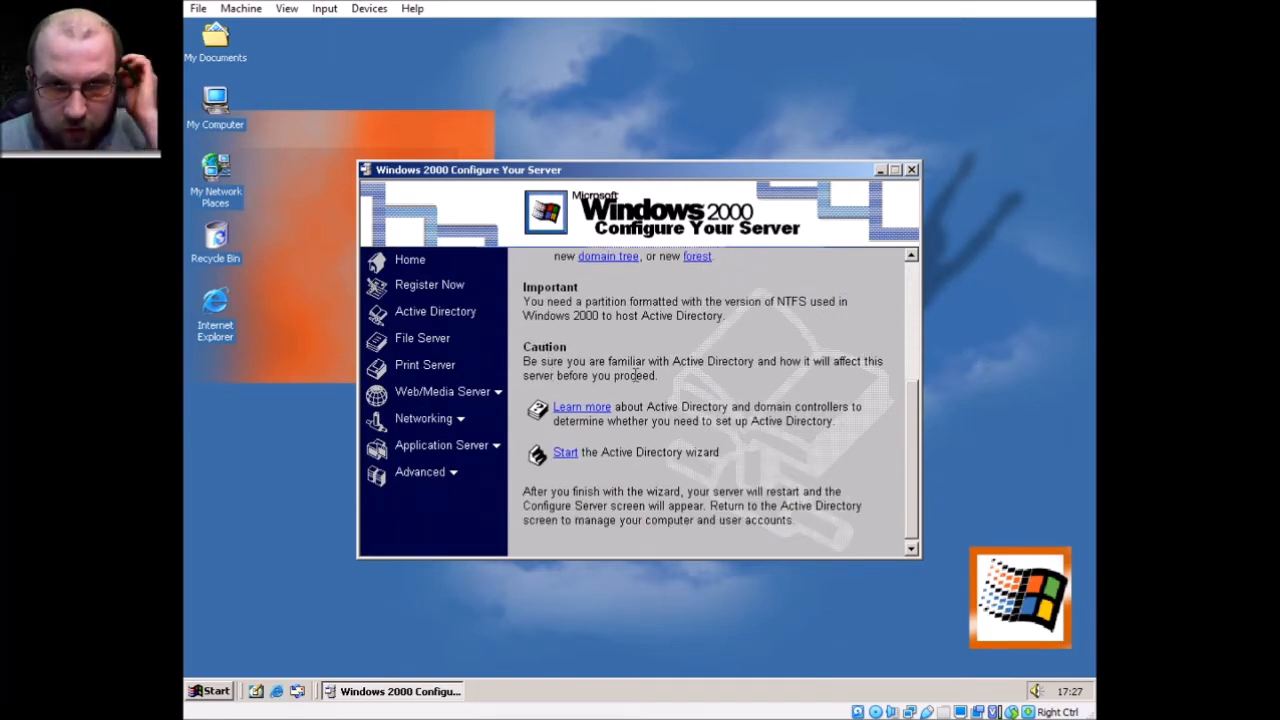
{"action": "left_click", "coordinate": [566, 453]}
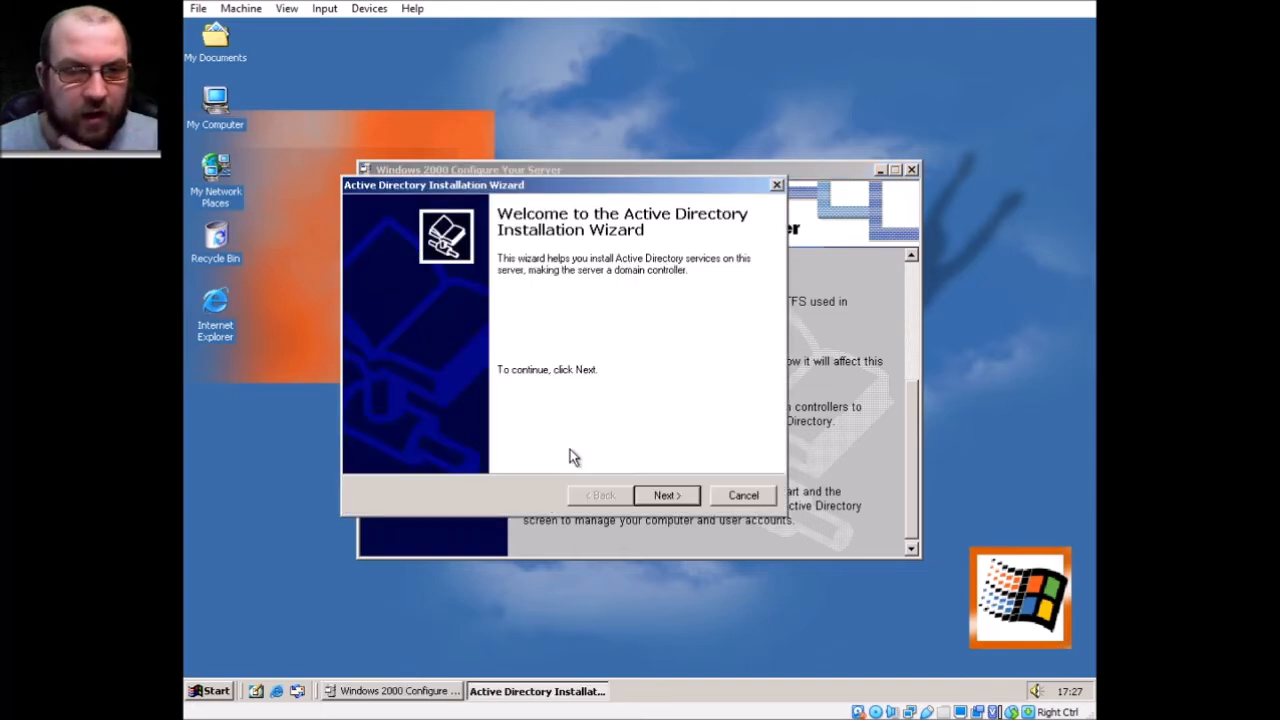
{"action": "left_click", "coordinate": [856, 172]}
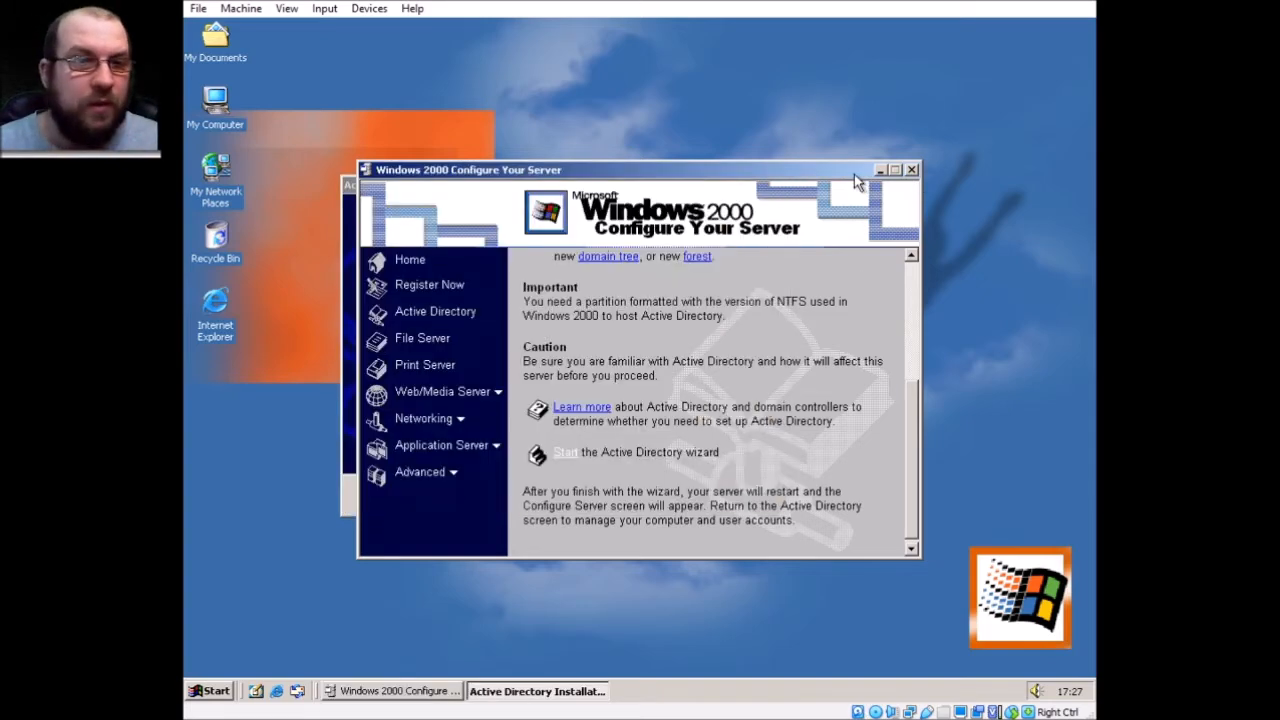
{"action": "left_click", "coordinate": [912, 171]}
{"action": "left_click", "coordinate": [777, 185]}
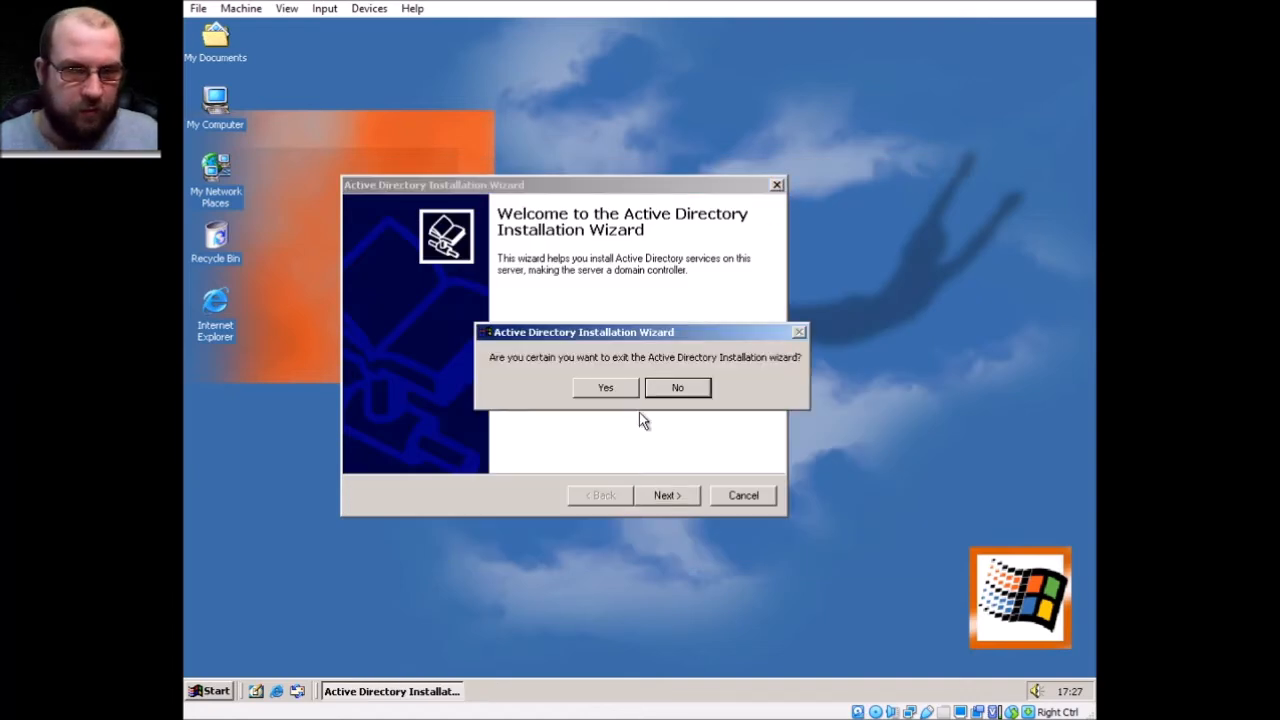
{"action": "left_click", "coordinate": [608, 390]}
Launch the Active Directory Installation Wizard by running dcpromo from a command prompt, then close the prompt
{"action": "key", "text": "super+r"}
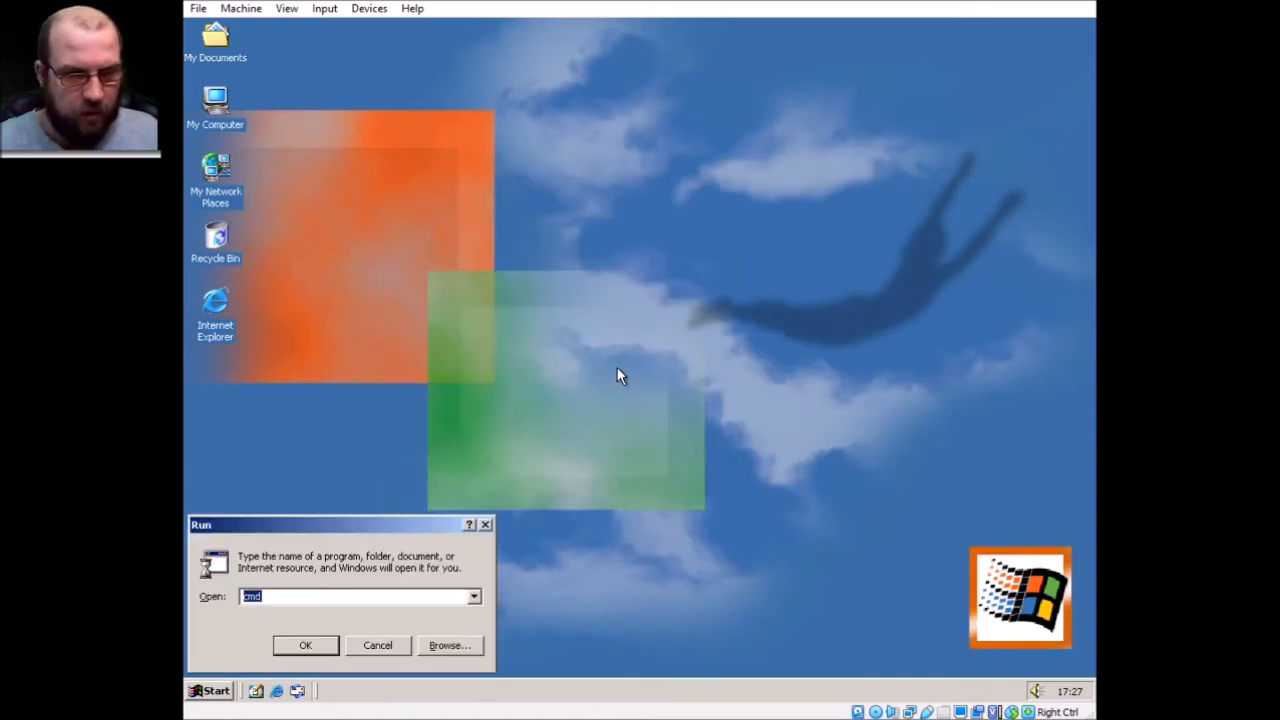
{"action": "key", "text": "Return"}
{"action": "type", "text": "dc"}
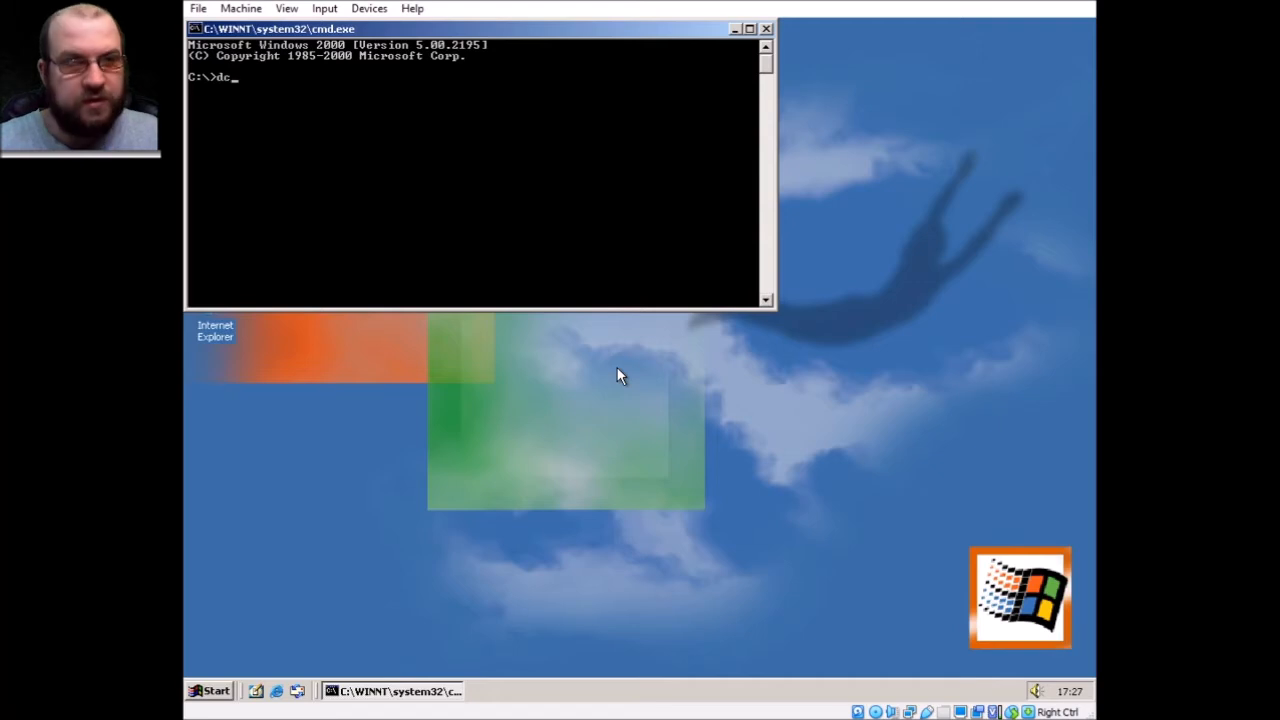
{"action": "type", "text": "promo"}
{"action": "key", "text": "Return"}
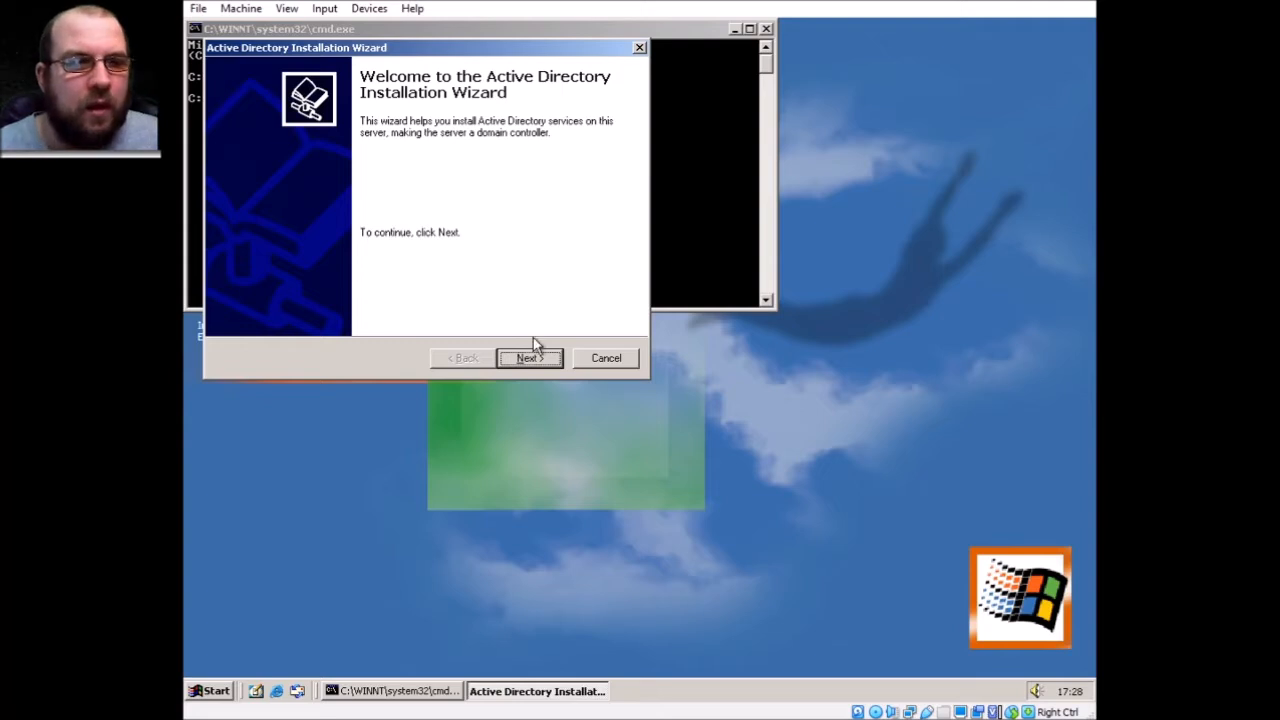
{"action": "left_click", "coordinate": [765, 33]}
{"action": "left_click", "coordinate": [765, 26]}
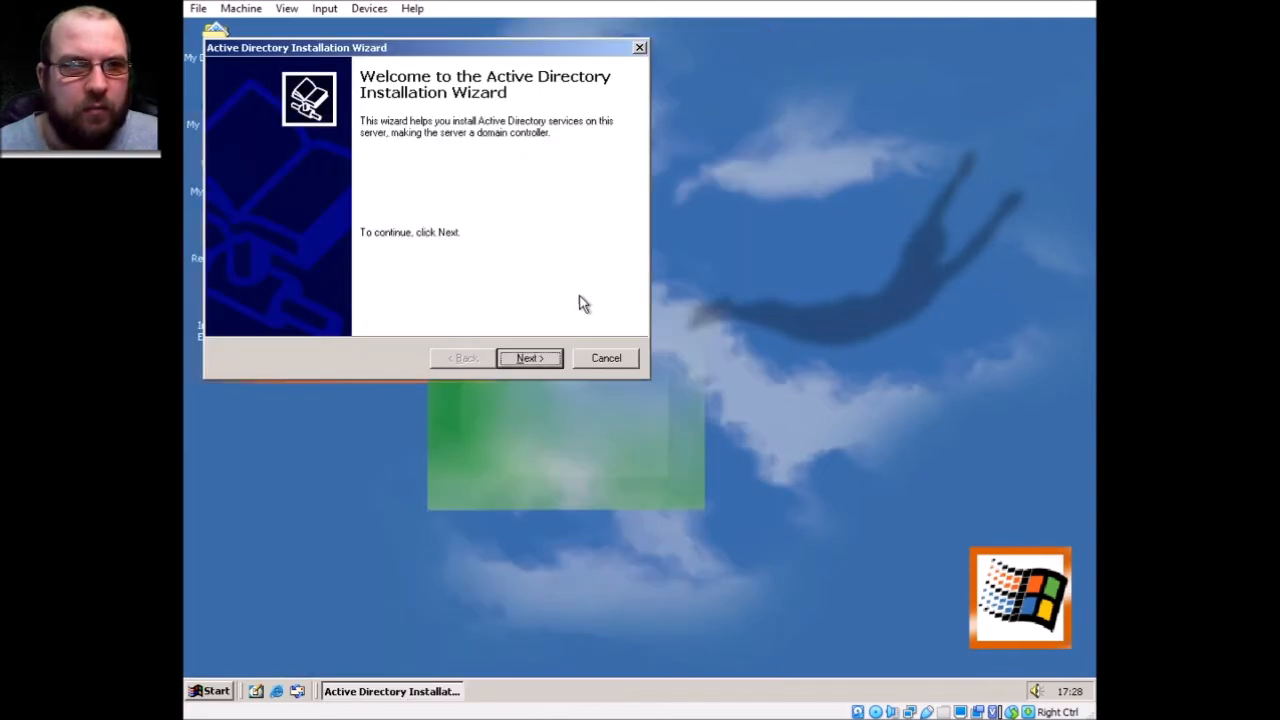
Choose domain controller for a new domain, creating a new domain tree and new forest
{"action": "left_click", "coordinate": [520, 359]}
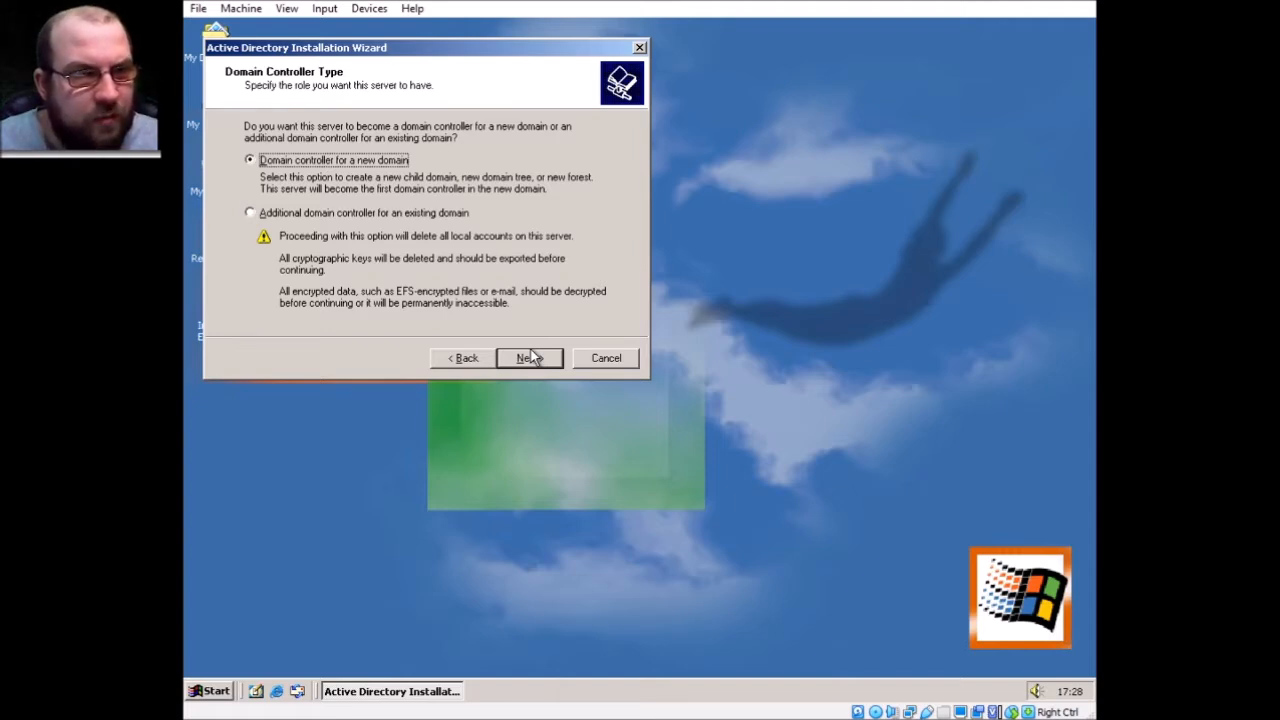
{"action": "left_click", "coordinate": [530, 357]}
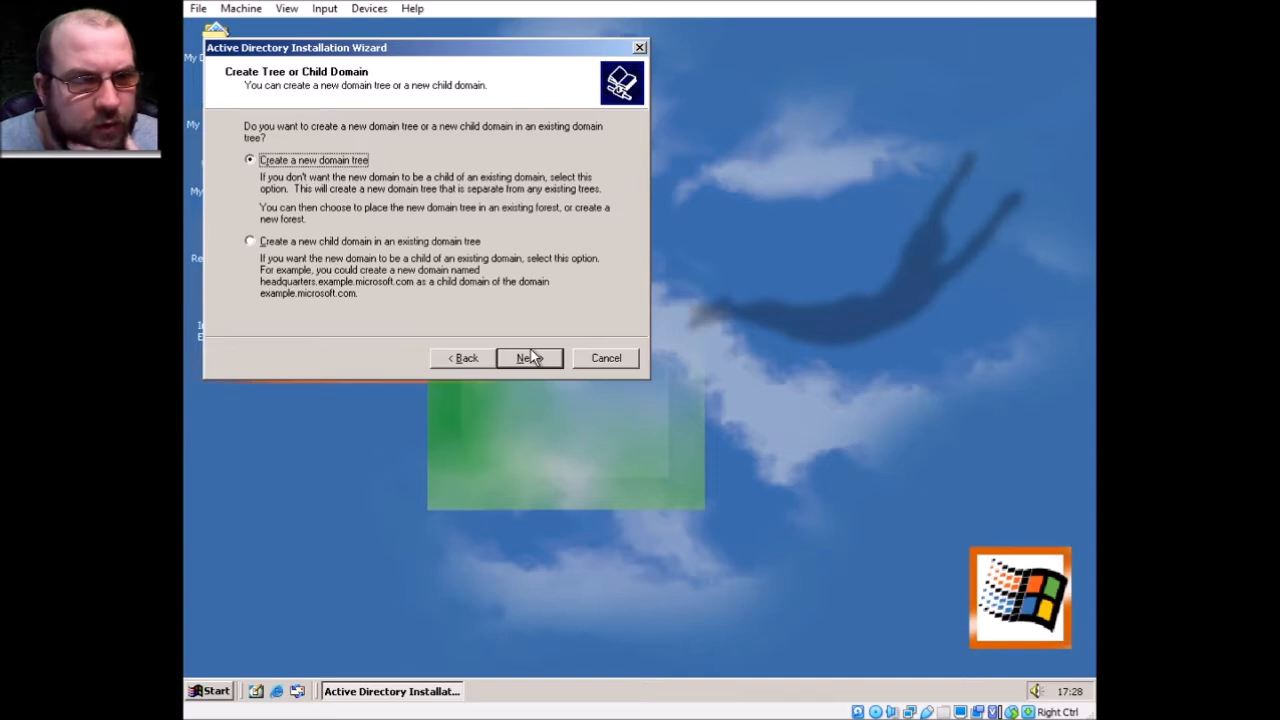
{"action": "left_click", "coordinate": [533, 357]}
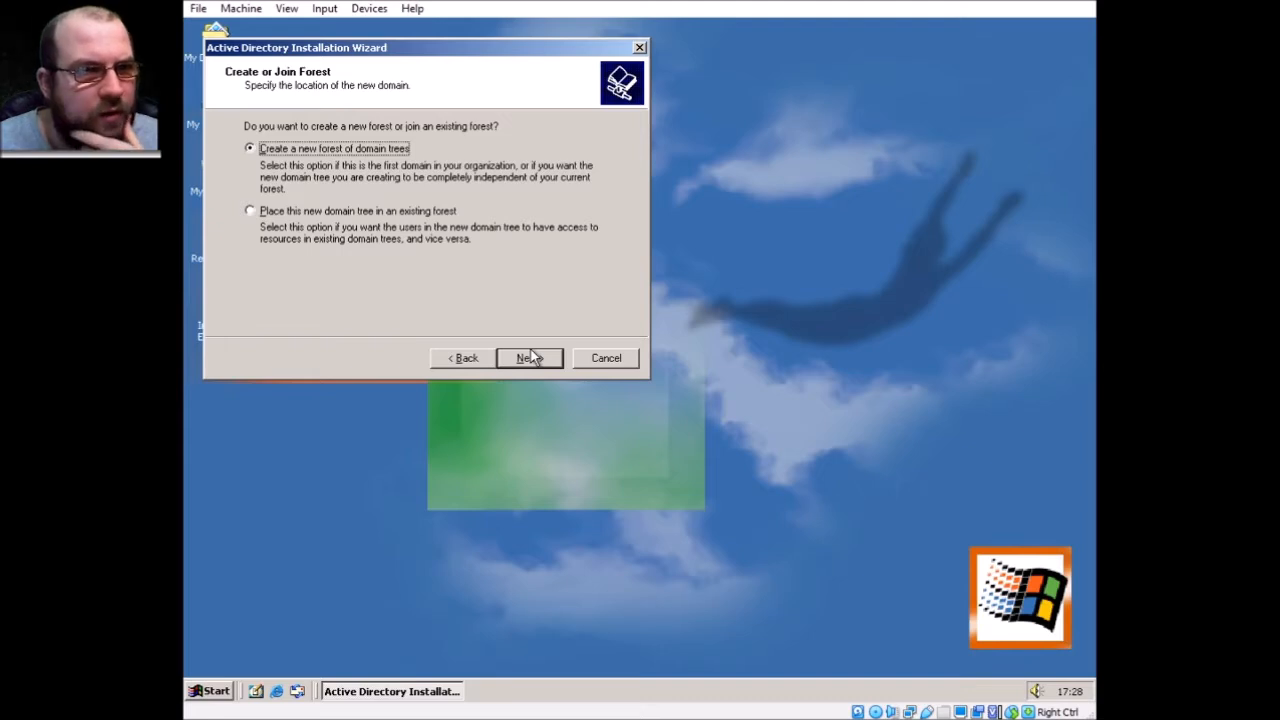
{"action": "left_click", "coordinate": [533, 357]}
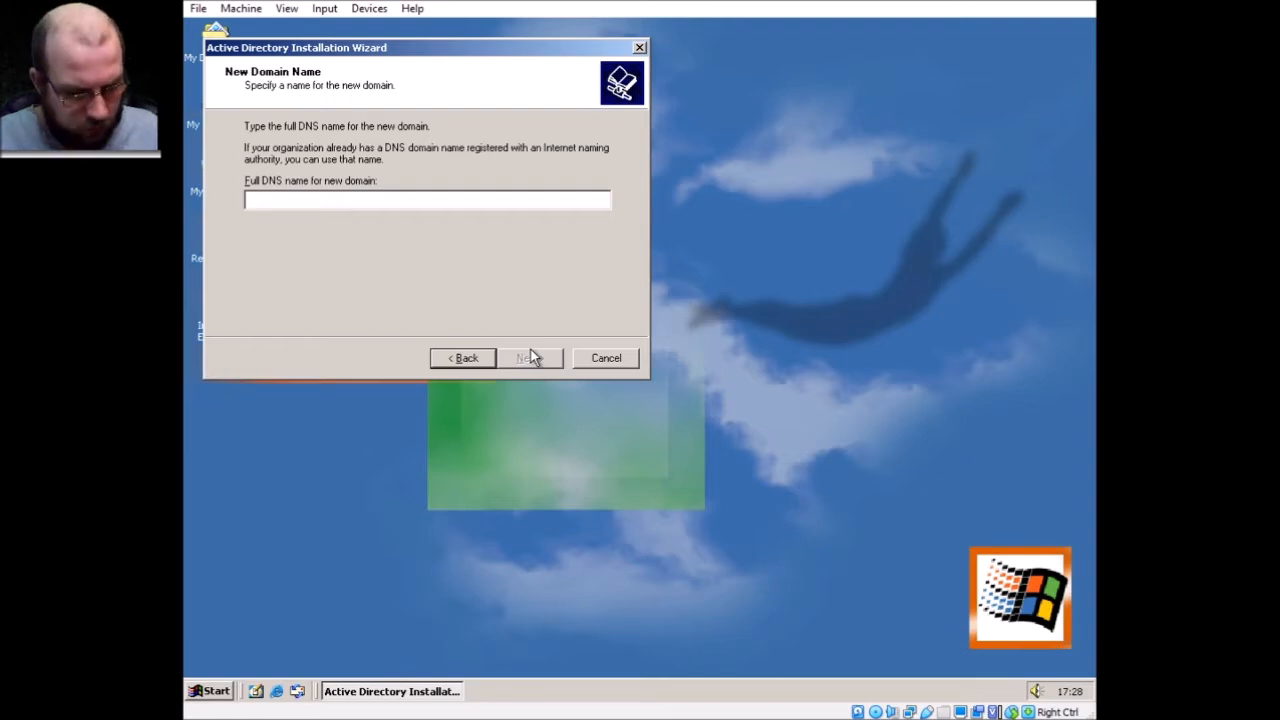
Decline the single-label name Domain and enter Domain.local as the new domain's DNS name
{"action": "type", "text": "Domain"}
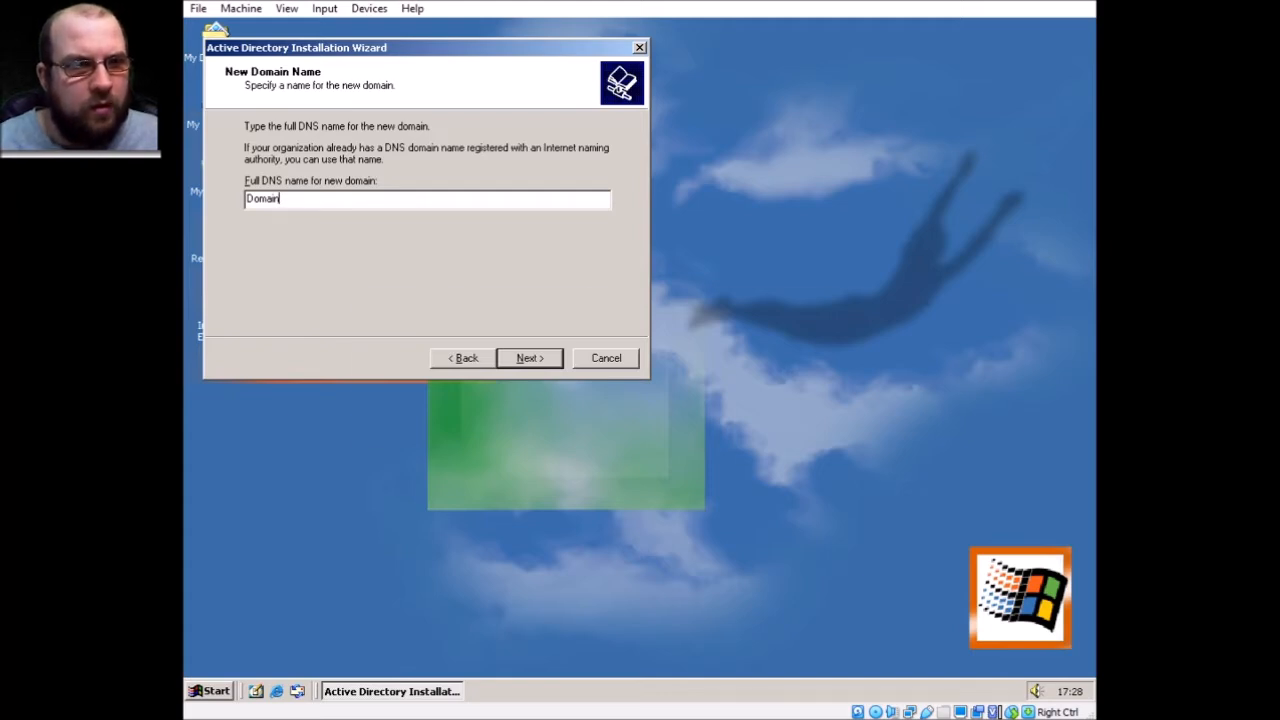
{"action": "left_click", "coordinate": [533, 357]}
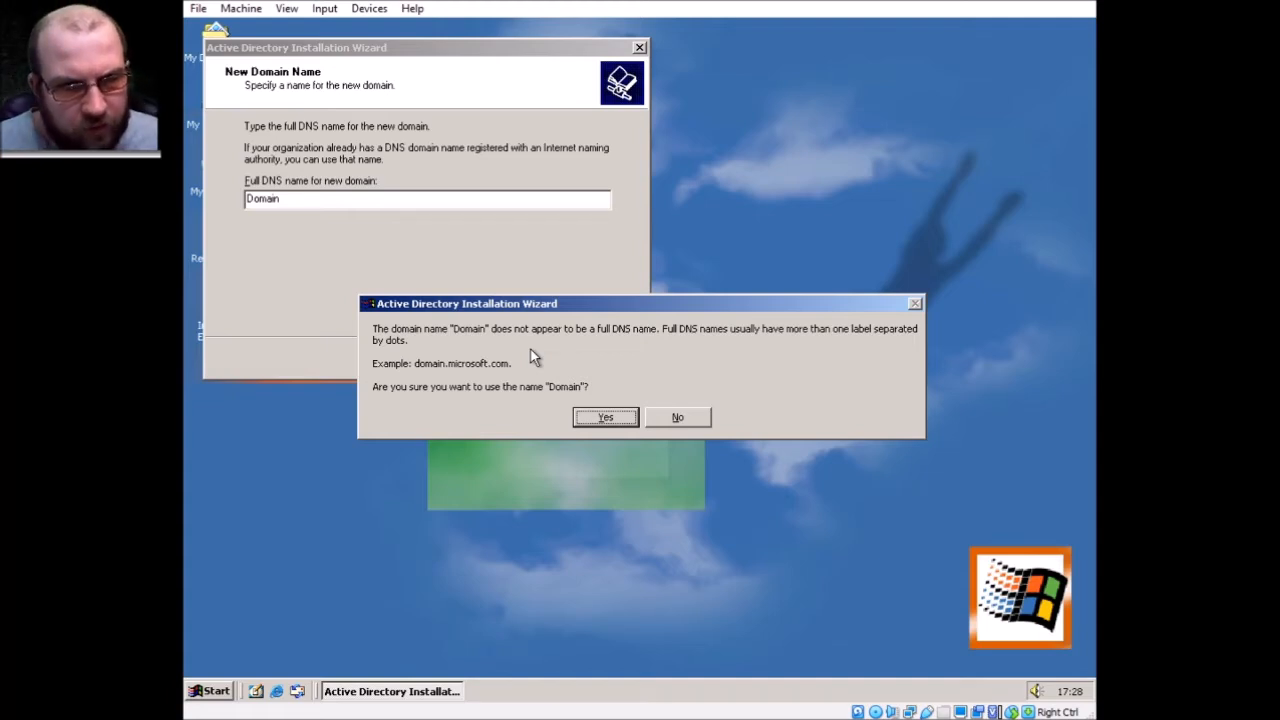
{"action": "key", "text": "Tab"}
{"action": "key", "text": "Return"}
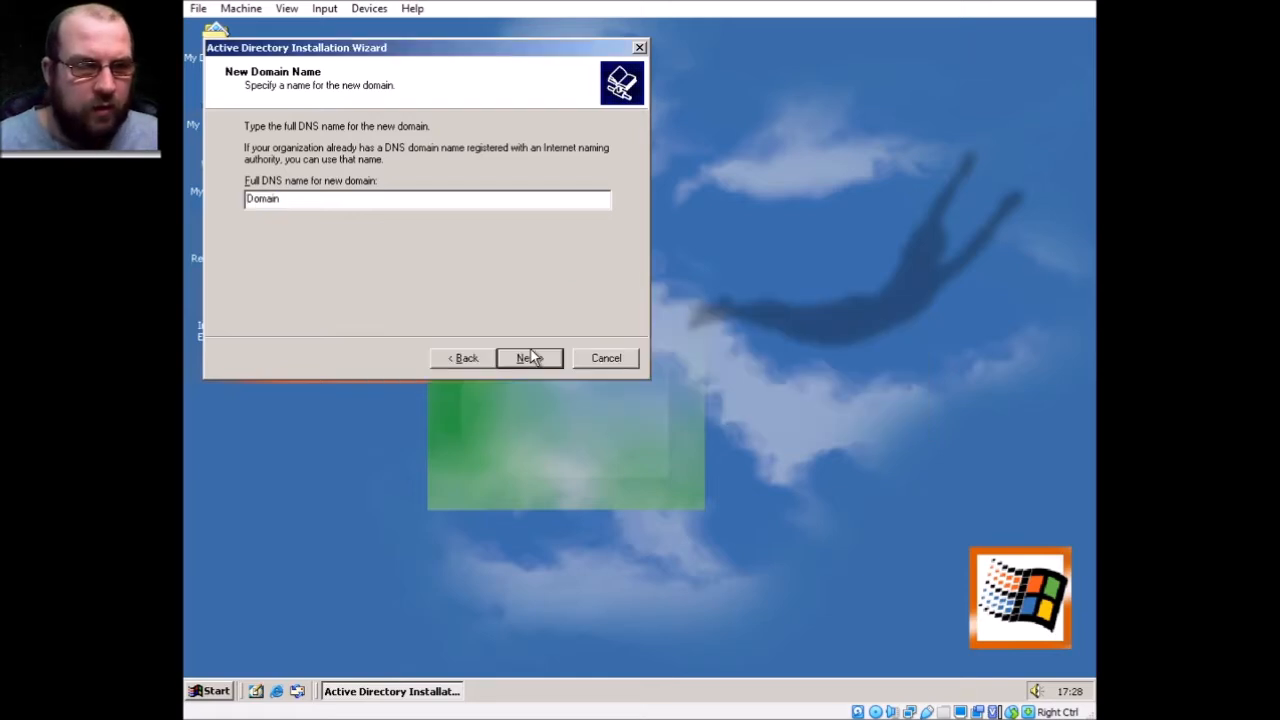
{"action": "type", "text": ".local"}
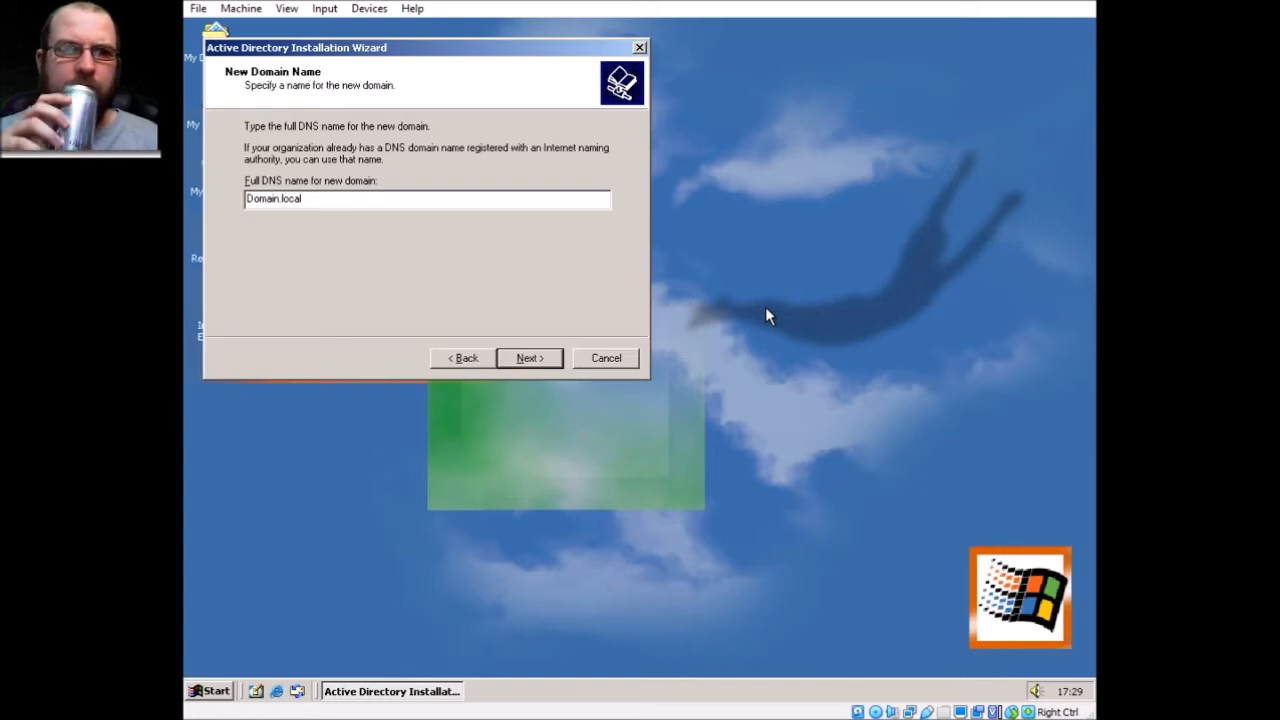
{"action": "key", "text": "Return"}
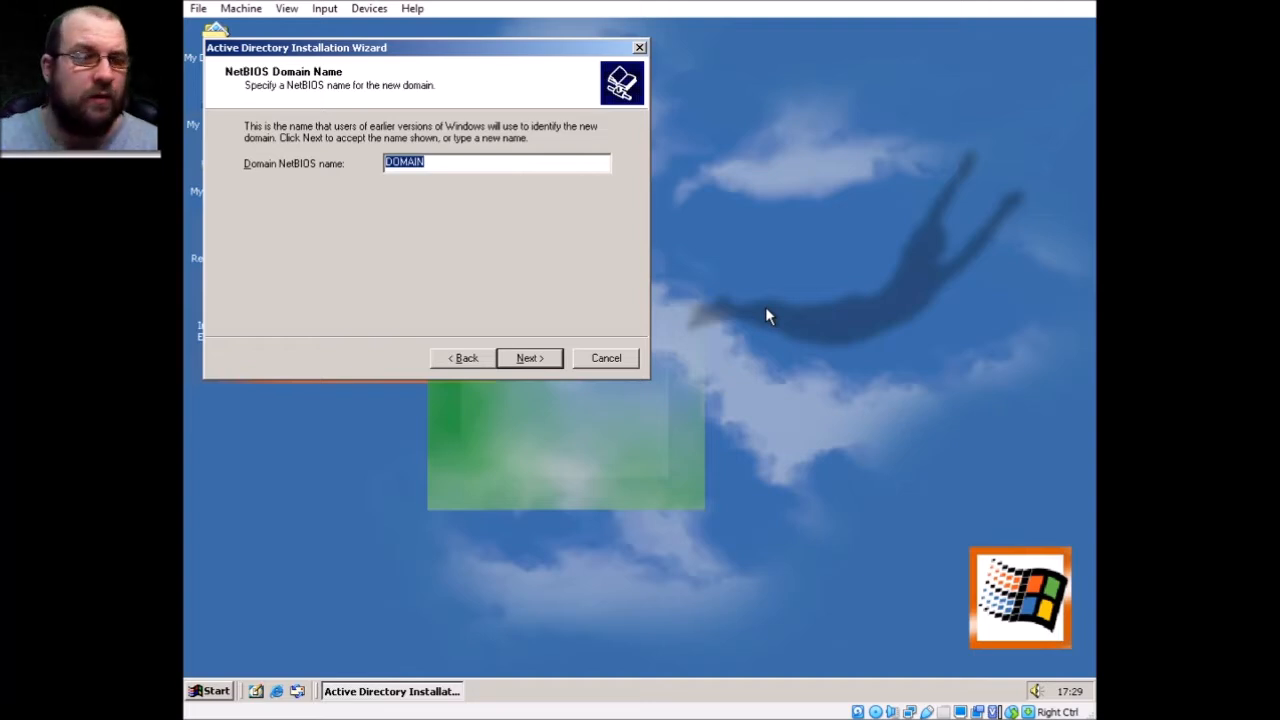
Accept NetBIOS name DOMAIN and move both database and log locations to E:\WINNT\NTDS
{"action": "key", "text": "Return"}
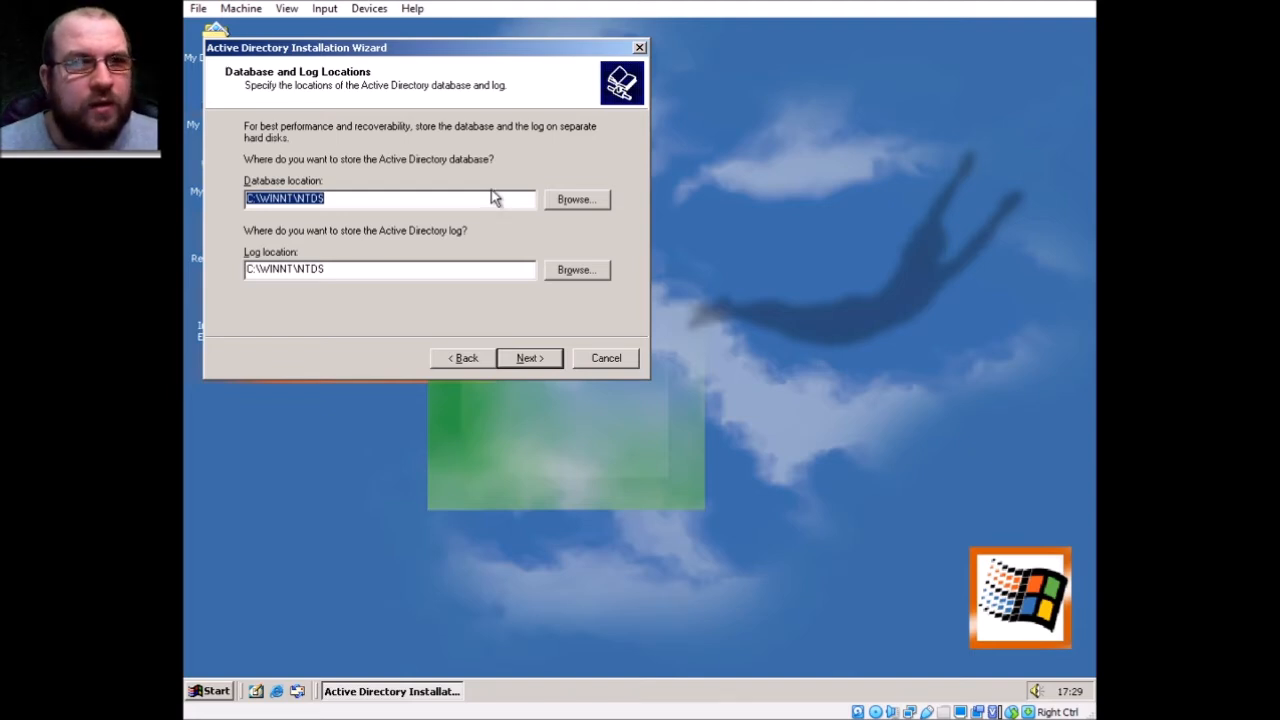
{"action": "left_click", "coordinate": [410, 201]}
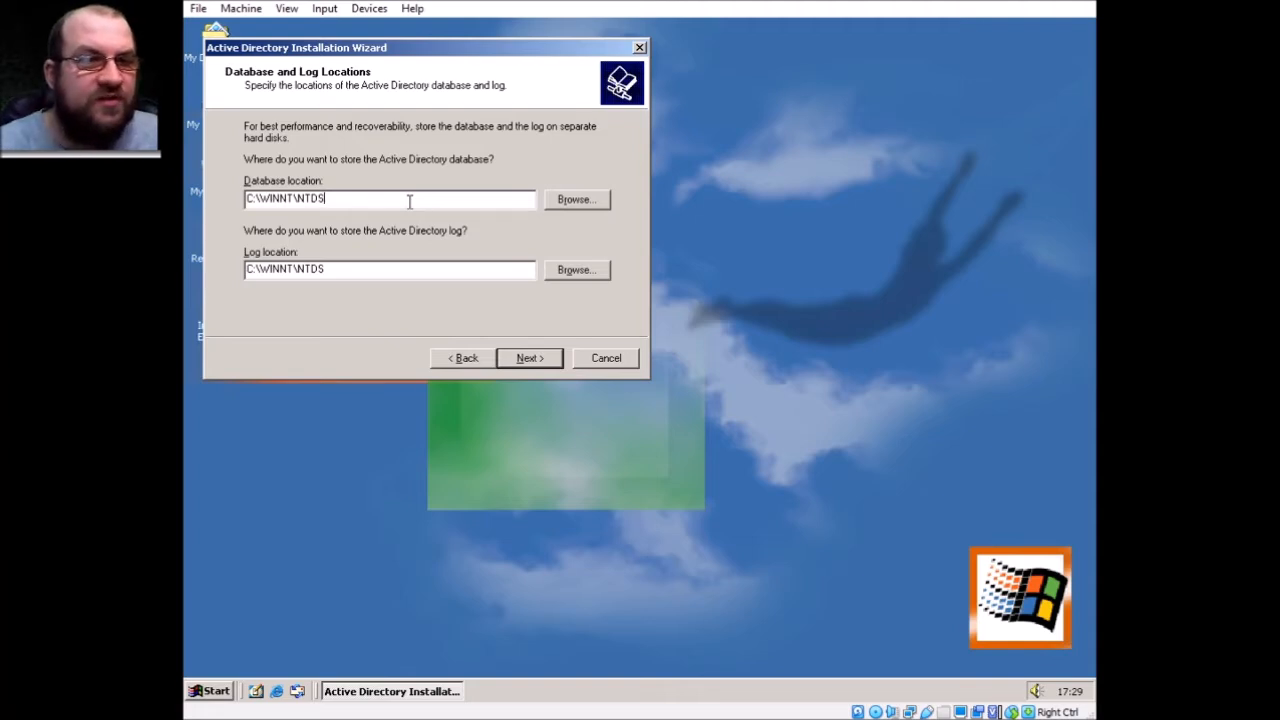
{"action": "key", "text": "Delete"}
{"action": "type", "text": "E"}
{"action": "left_click", "coordinate": [430, 272]}
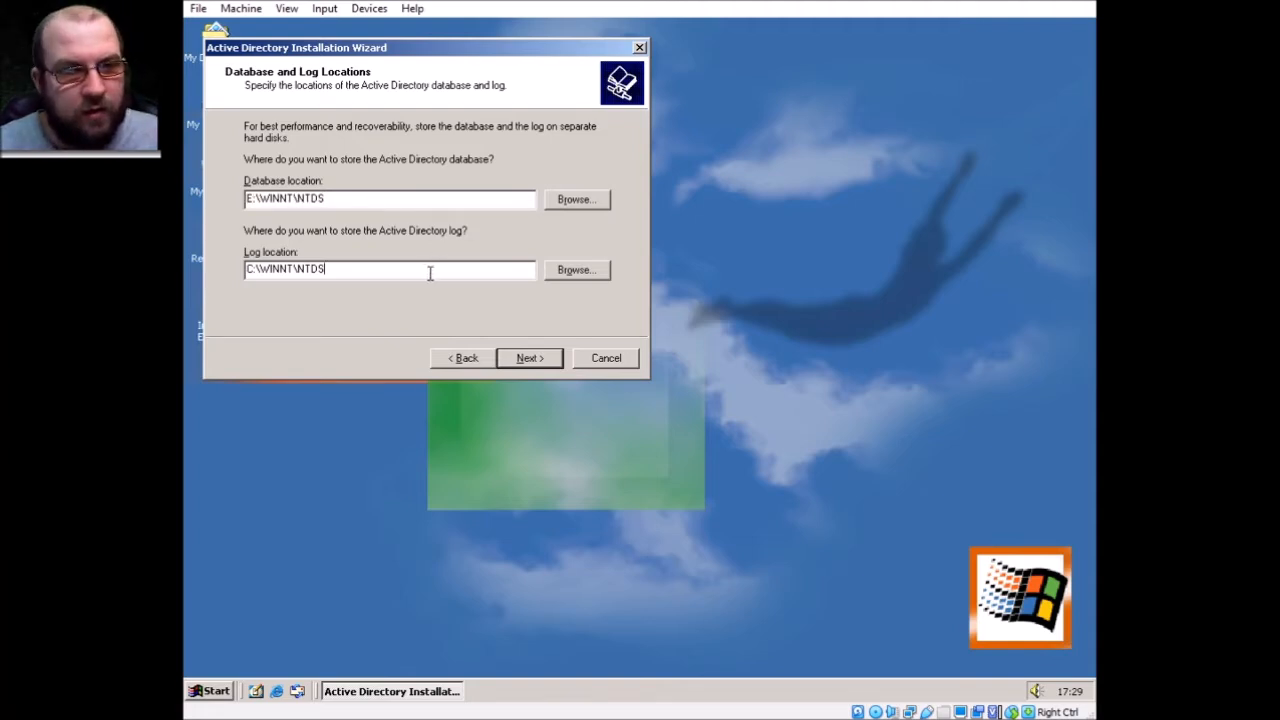
{"action": "key", "text": "Home"}
{"action": "key", "text": "Delete"}
{"action": "type", "text": "E"}
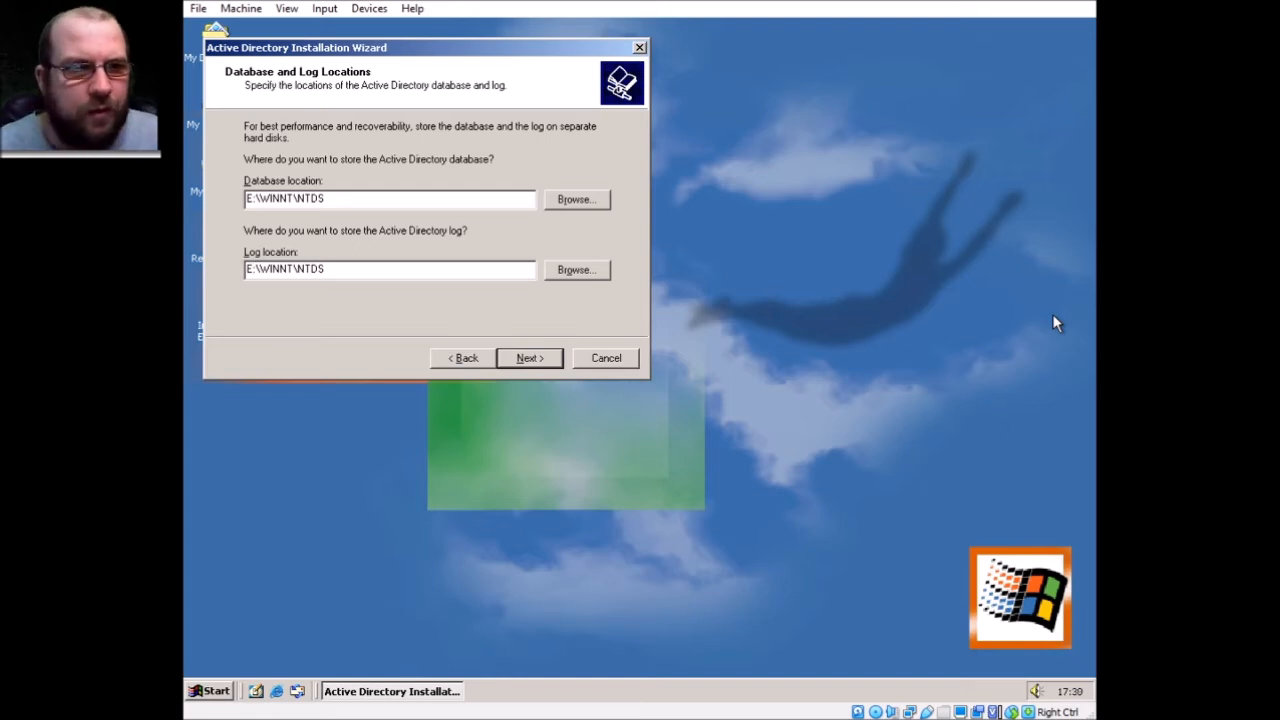
{"action": "key", "text": "Return"}
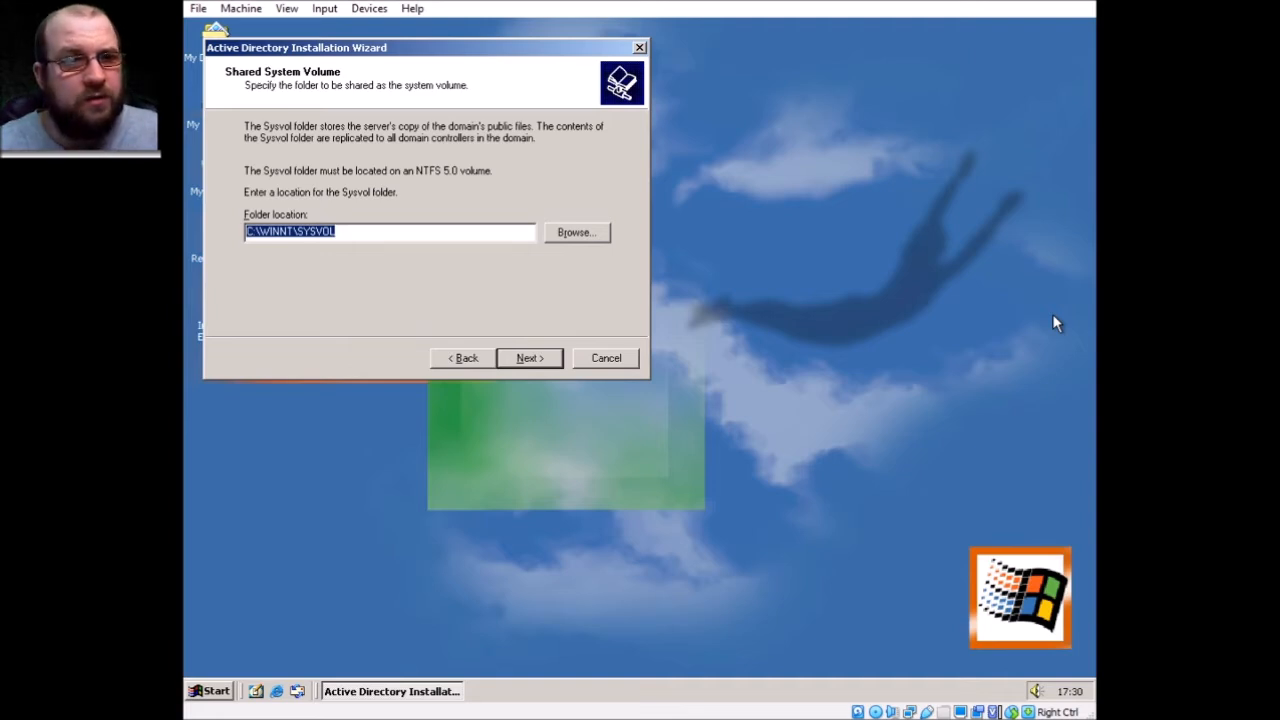
Set the Sysvol folder to E:\WINNT\SYSVOL and dismiss the DNS warning
{"action": "key", "text": "Home"}
{"action": "key", "text": "Delete"}
{"action": "type", "text": "E"}
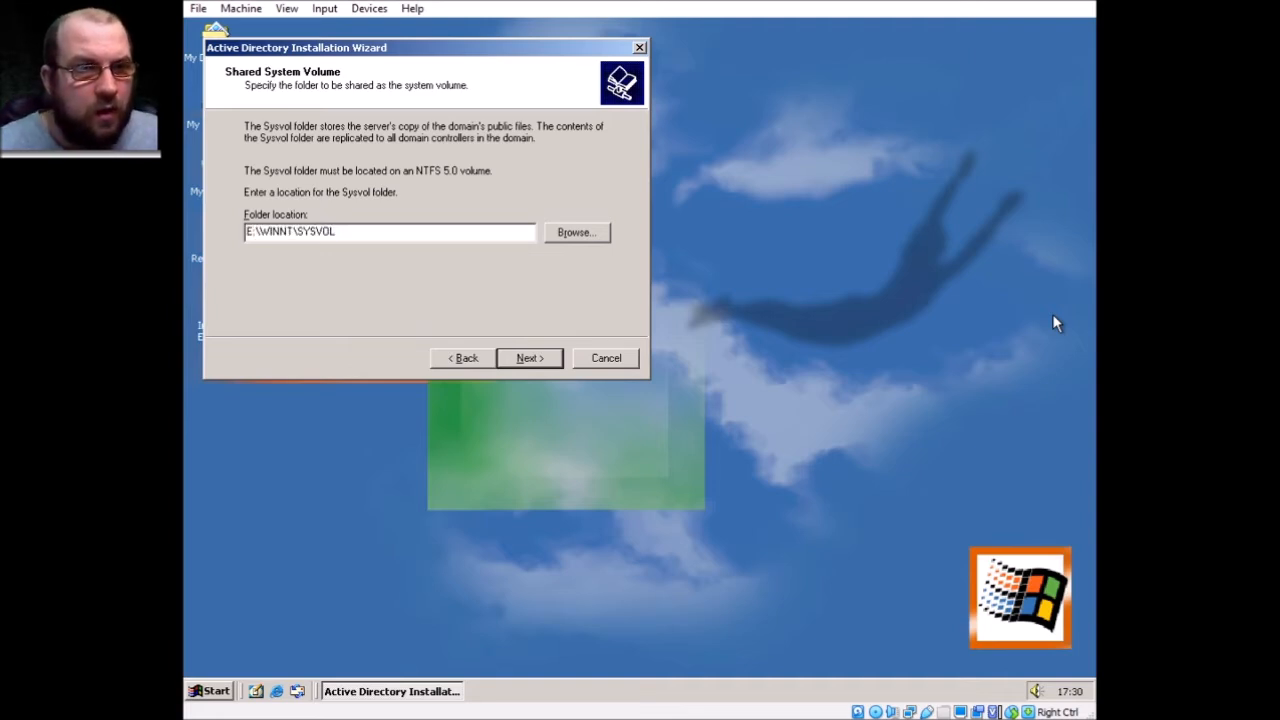
{"action": "key", "text": "Return"}
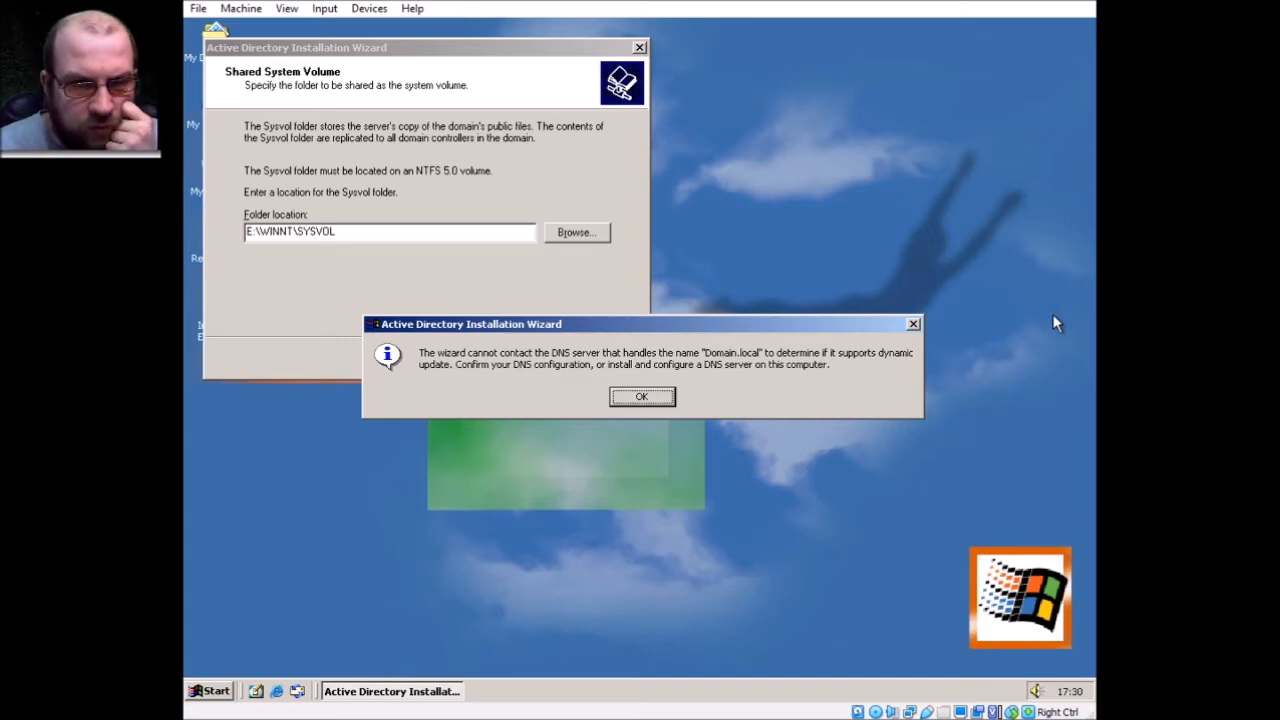
{"action": "key", "text": "Return"}
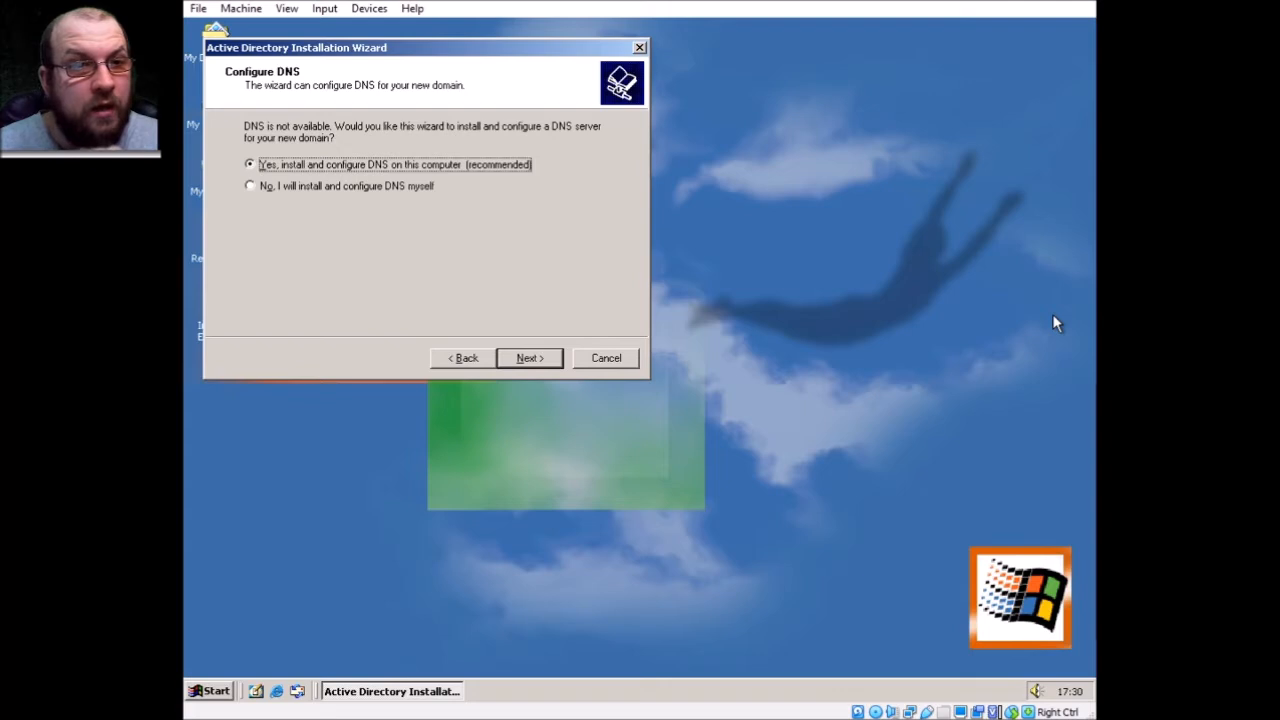
Keep DNS installation on this computer and choose permissions compatible only with Windows 2000 servers
{"action": "key", "text": "Return"}
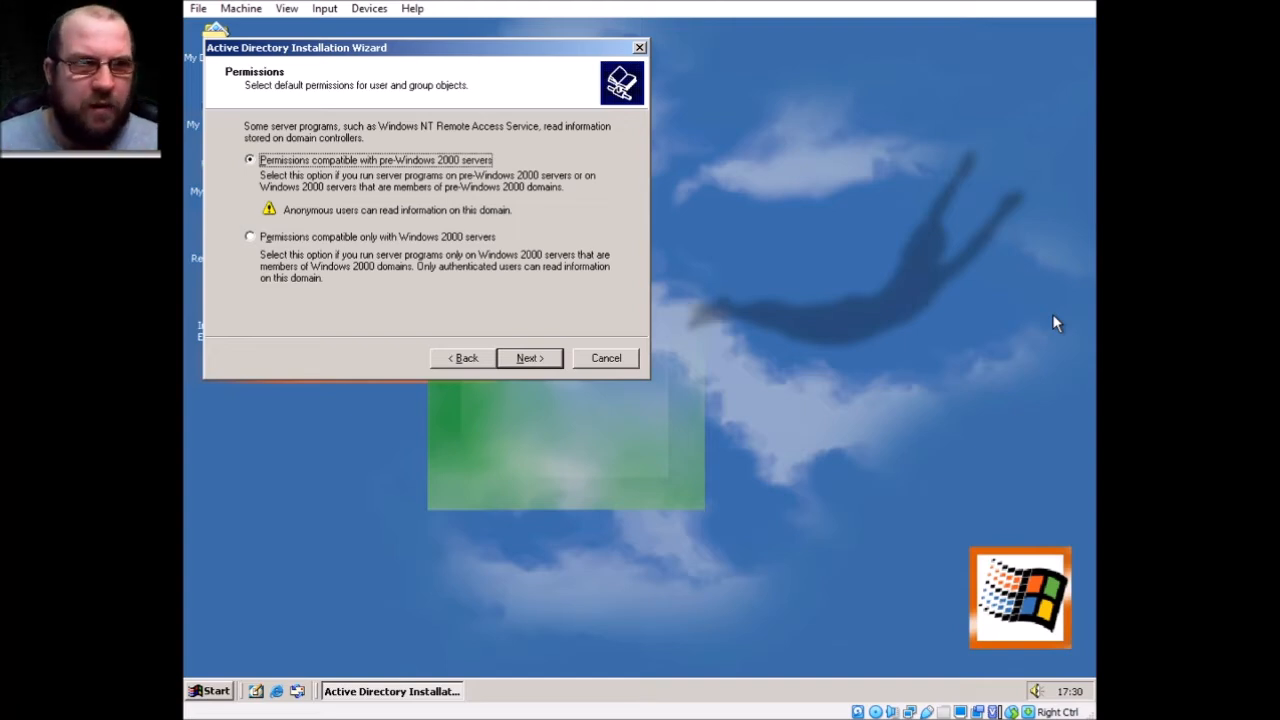
{"action": "key", "text": "Down"}
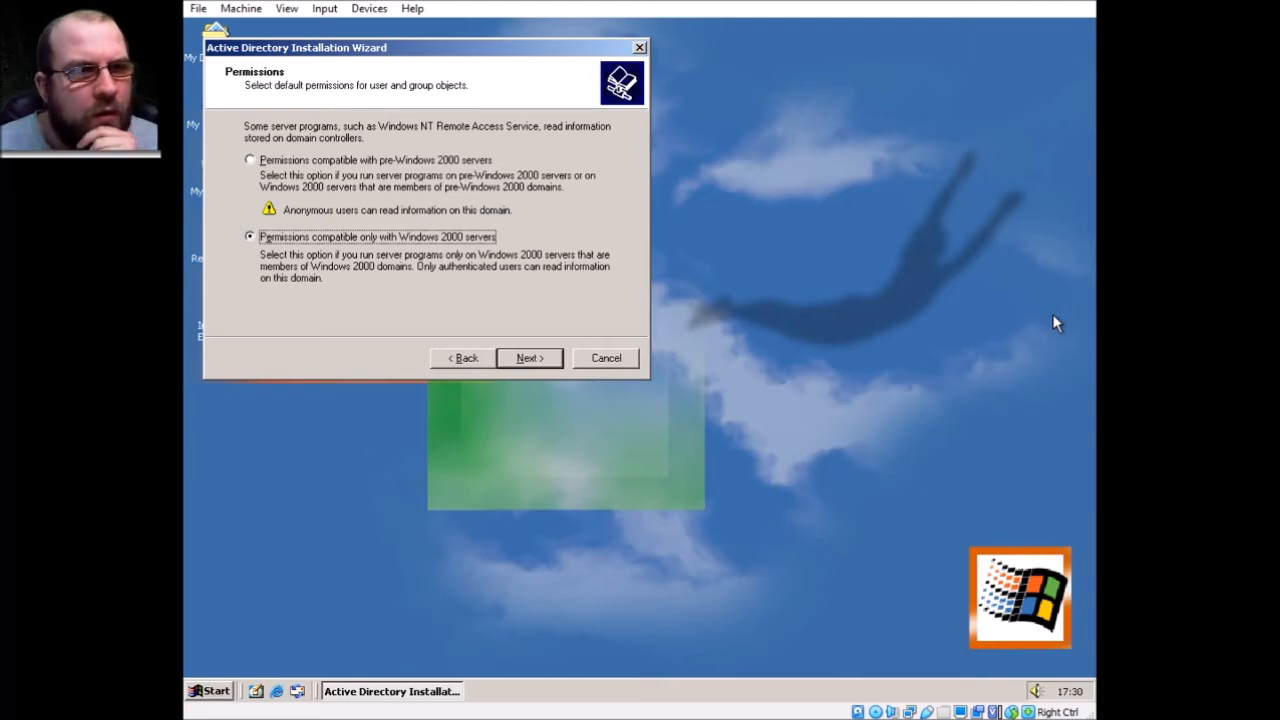
{"action": "key", "text": "Return"}
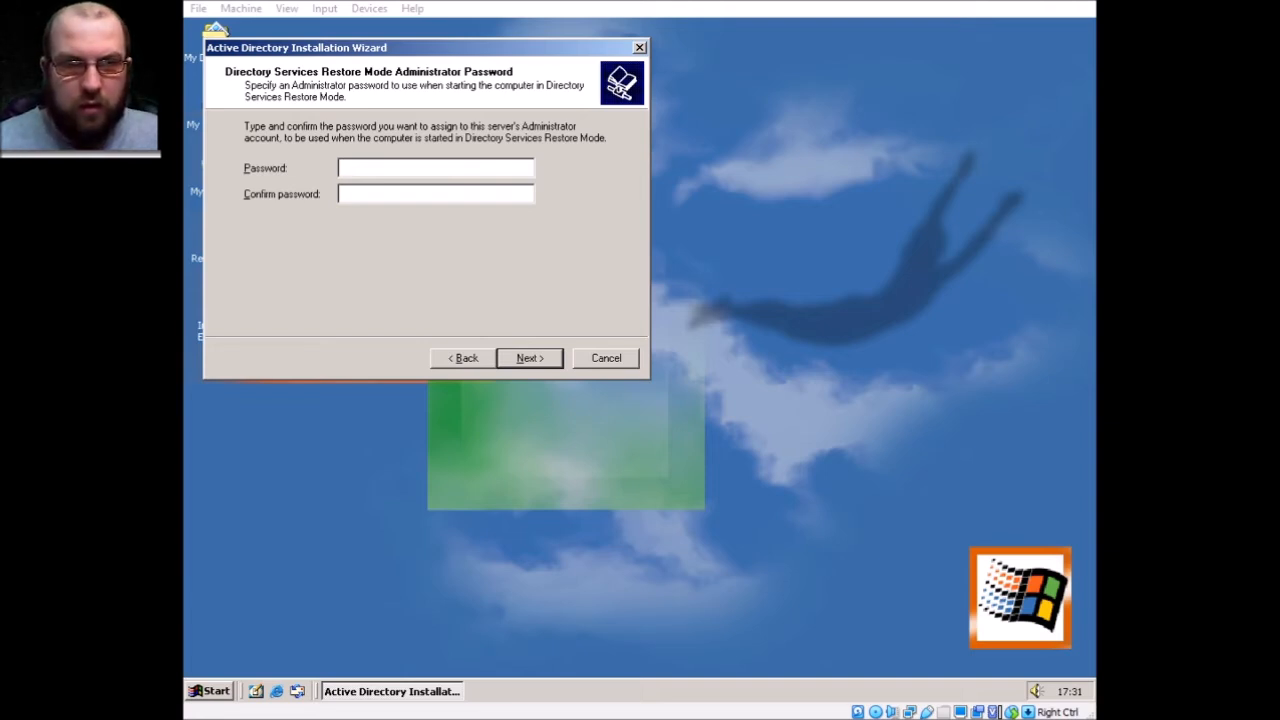
Enter and confirm the Restore Mode administrator password, then start installation from the Summary page
{"action": "type", "text": "********"}
{"action": "key", "text": "Tab"}
{"action": "type", "text": "********"}
{"action": "key", "text": "Return"}
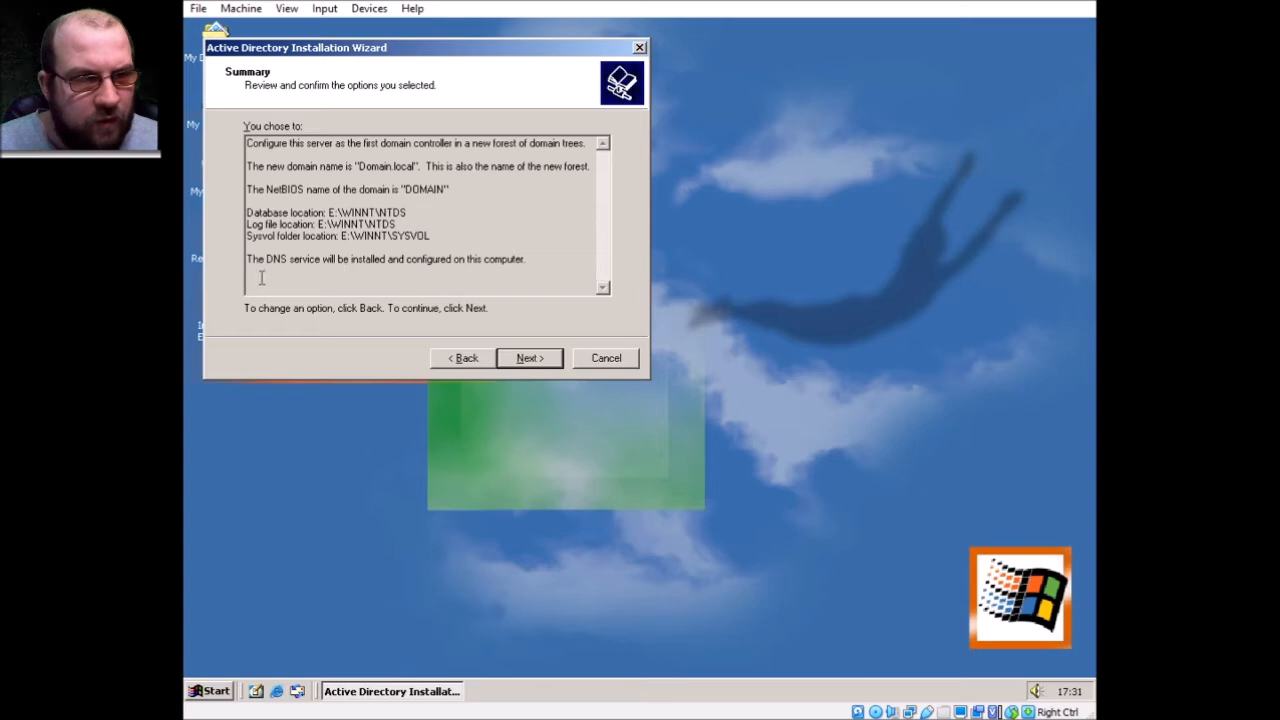
{"action": "left_click", "coordinate": [528, 358]}
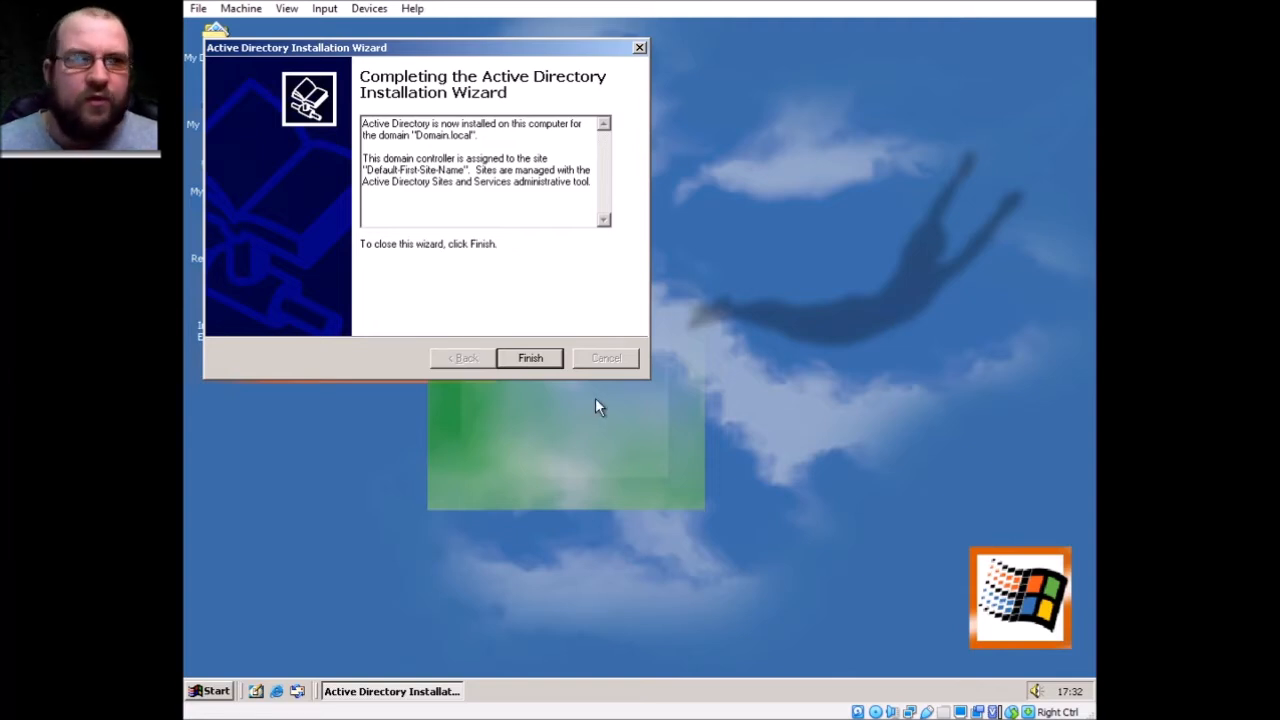
Finish the Active Directory Installation Wizard and restart the server now
{"action": "left_click", "coordinate": [531, 358]}
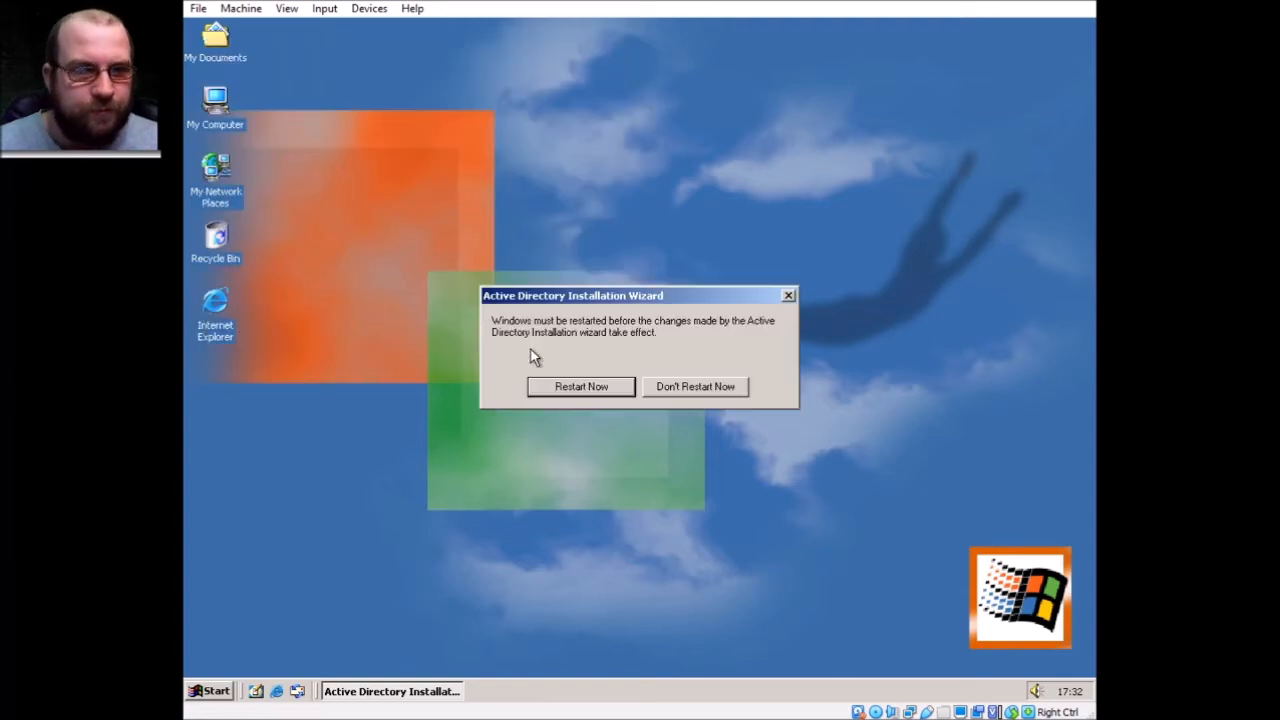
{"action": "left_click", "coordinate": [563, 390]}
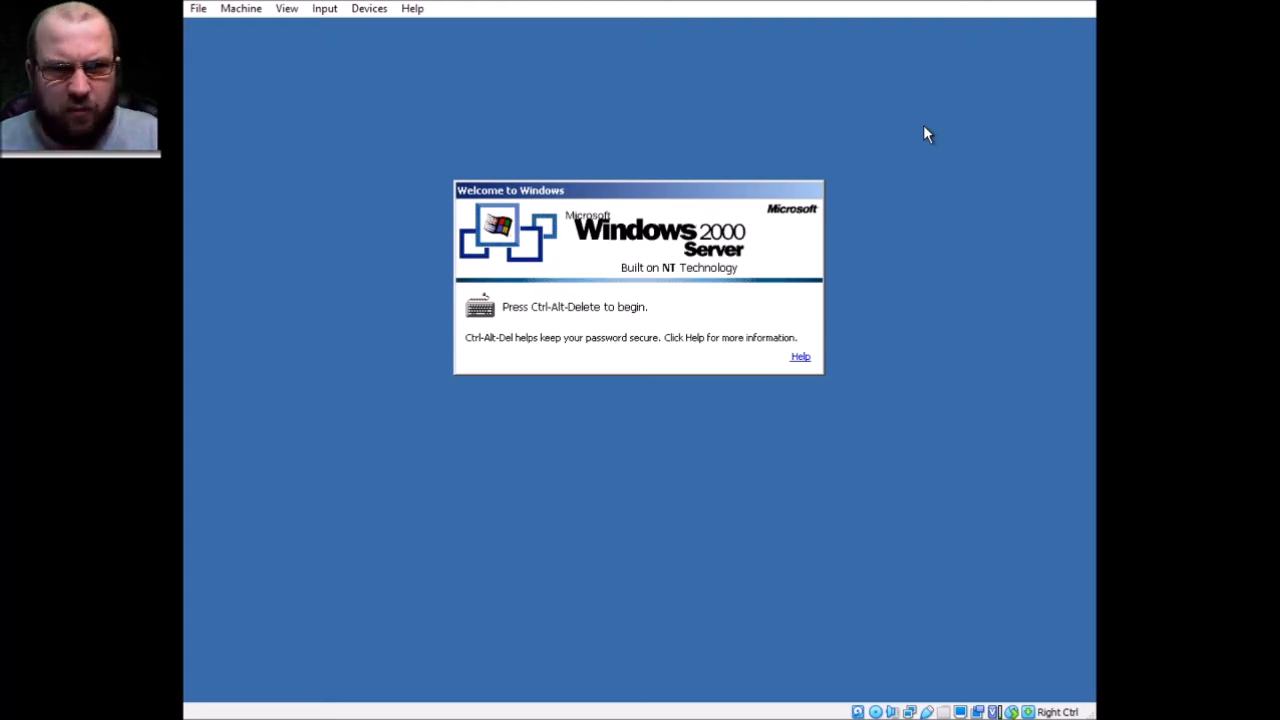
At the logon dialog, choose DOMAIN as the logon domain and enter the Administrator password
{"action": "key", "text": "ctrl+alt+Delete"}
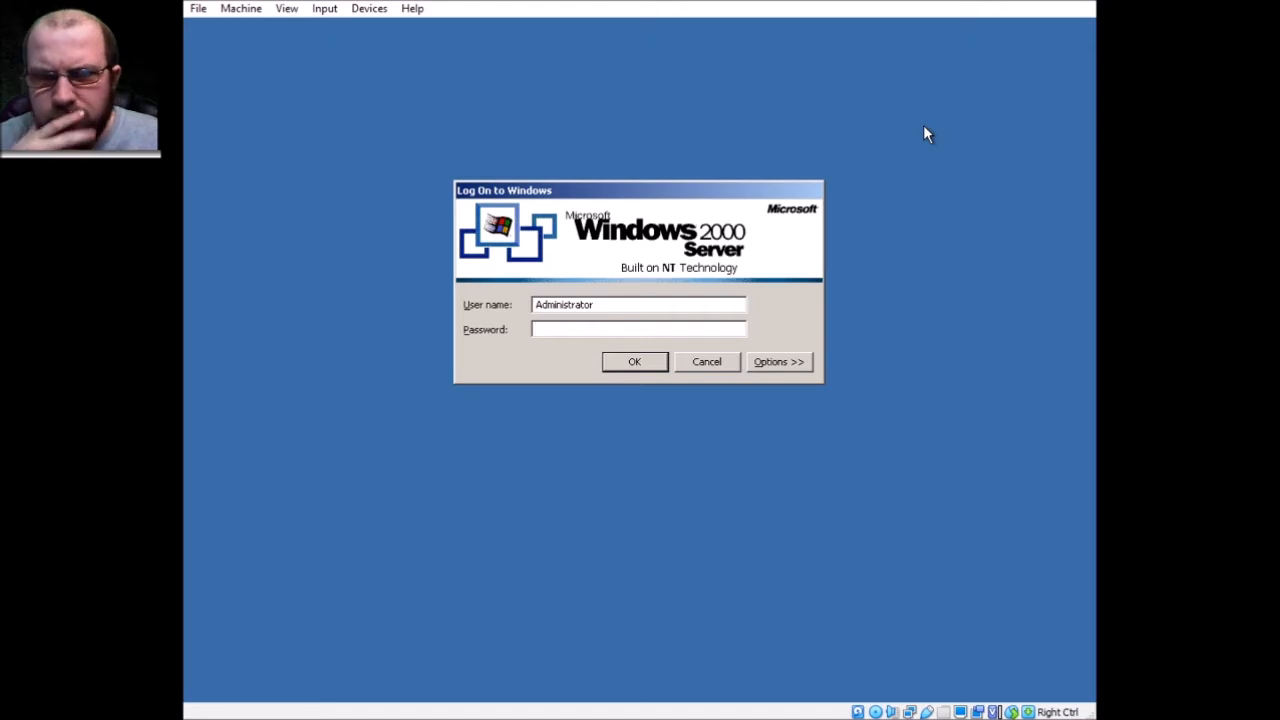
{"action": "left_click", "coordinate": [777, 363]}
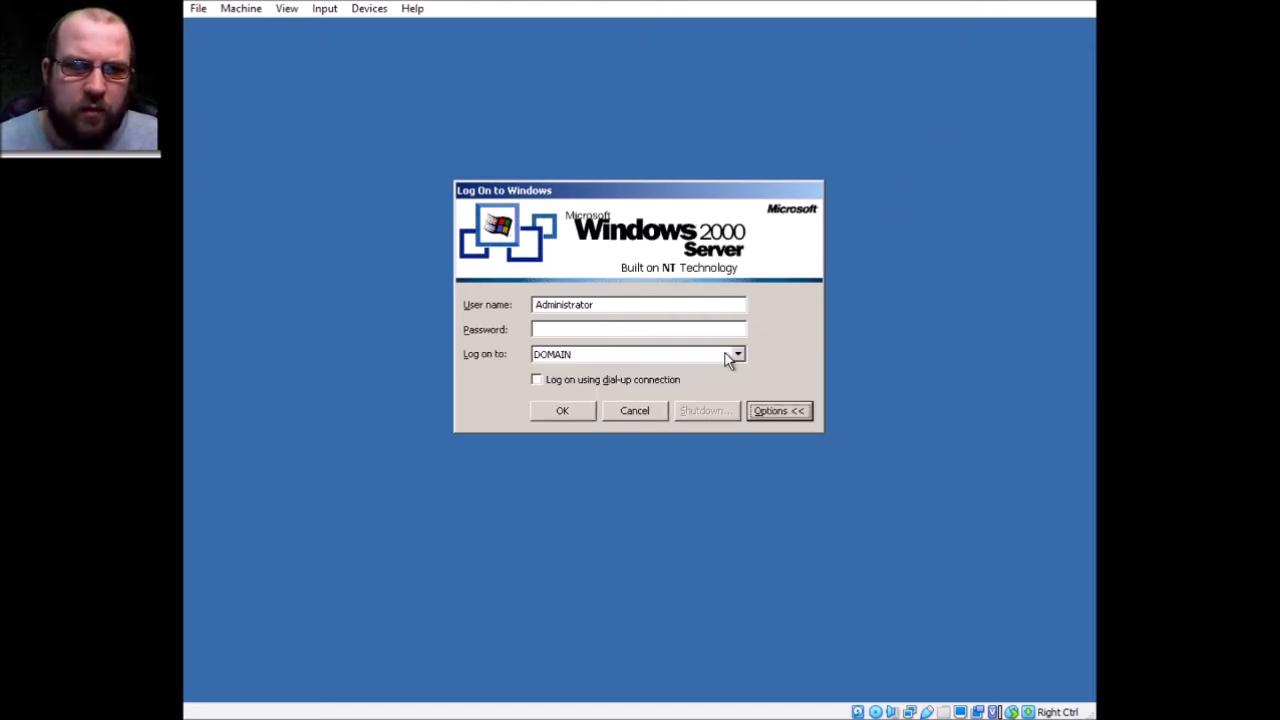
{"action": "left_click", "coordinate": [733, 357]}
{"action": "left_click", "coordinate": [729, 368]}
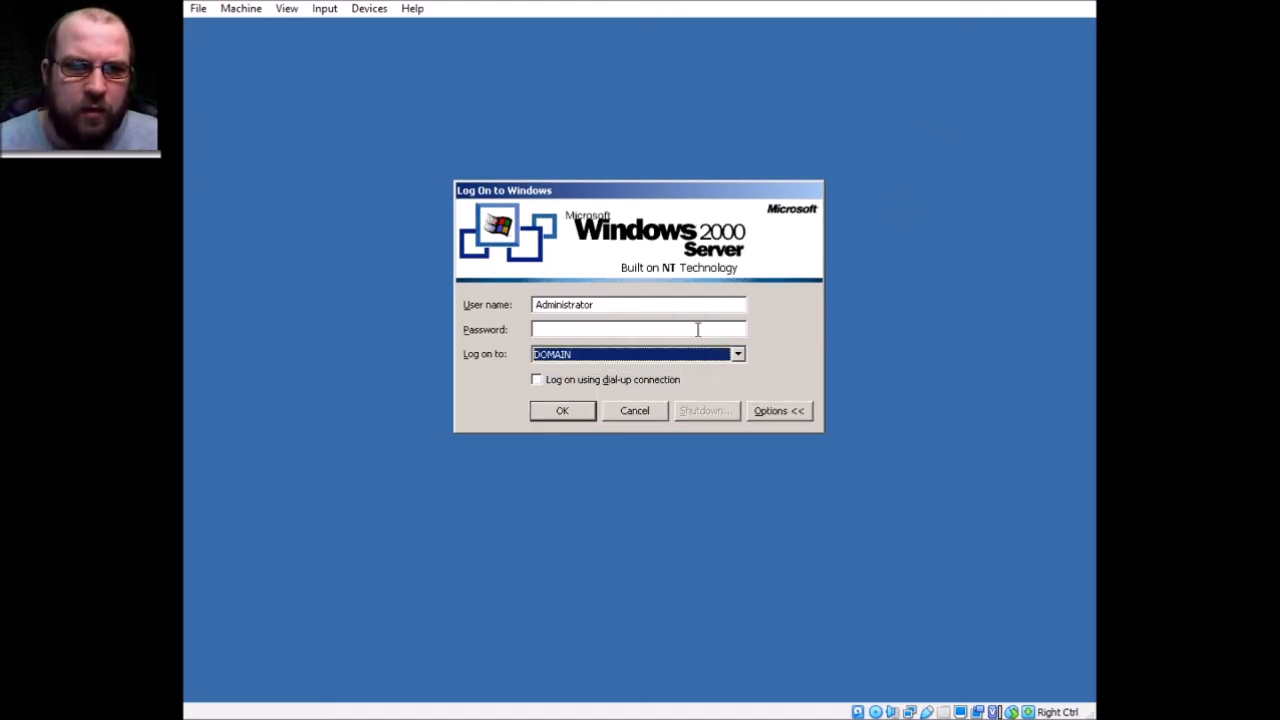
{"action": "left_click", "coordinate": [697, 330]}
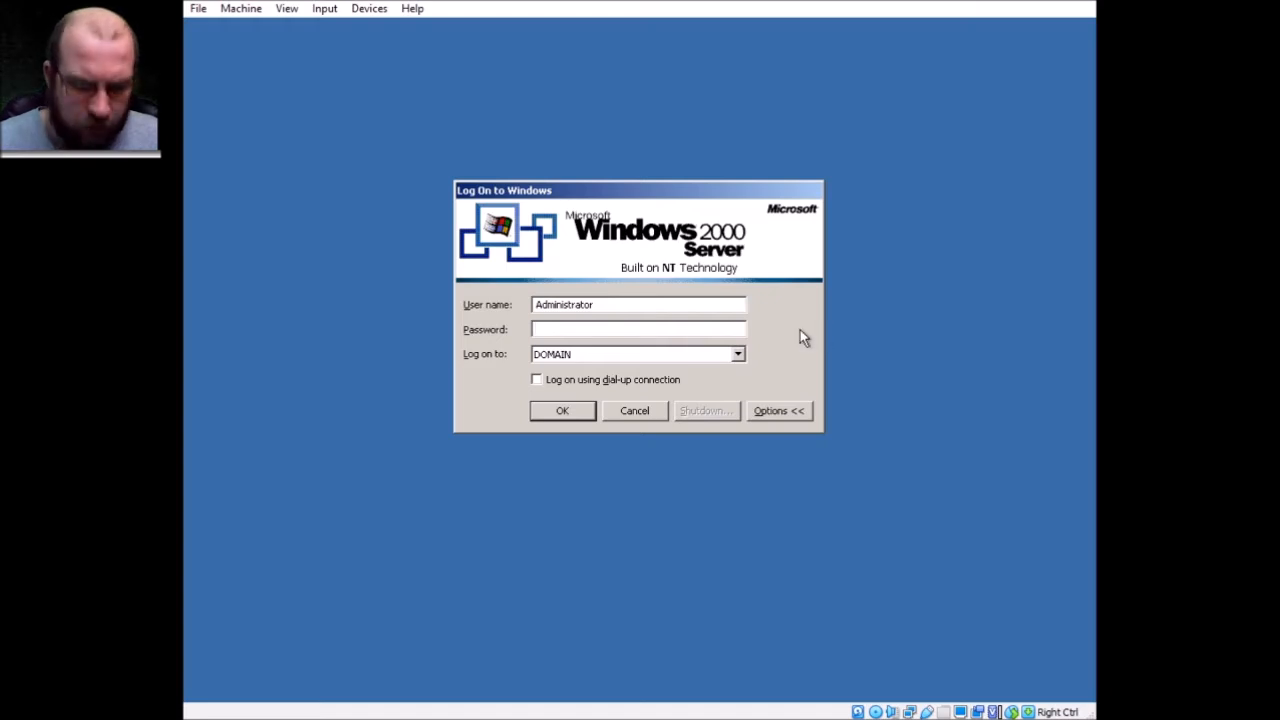
{"action": "type", "text": "*****"}
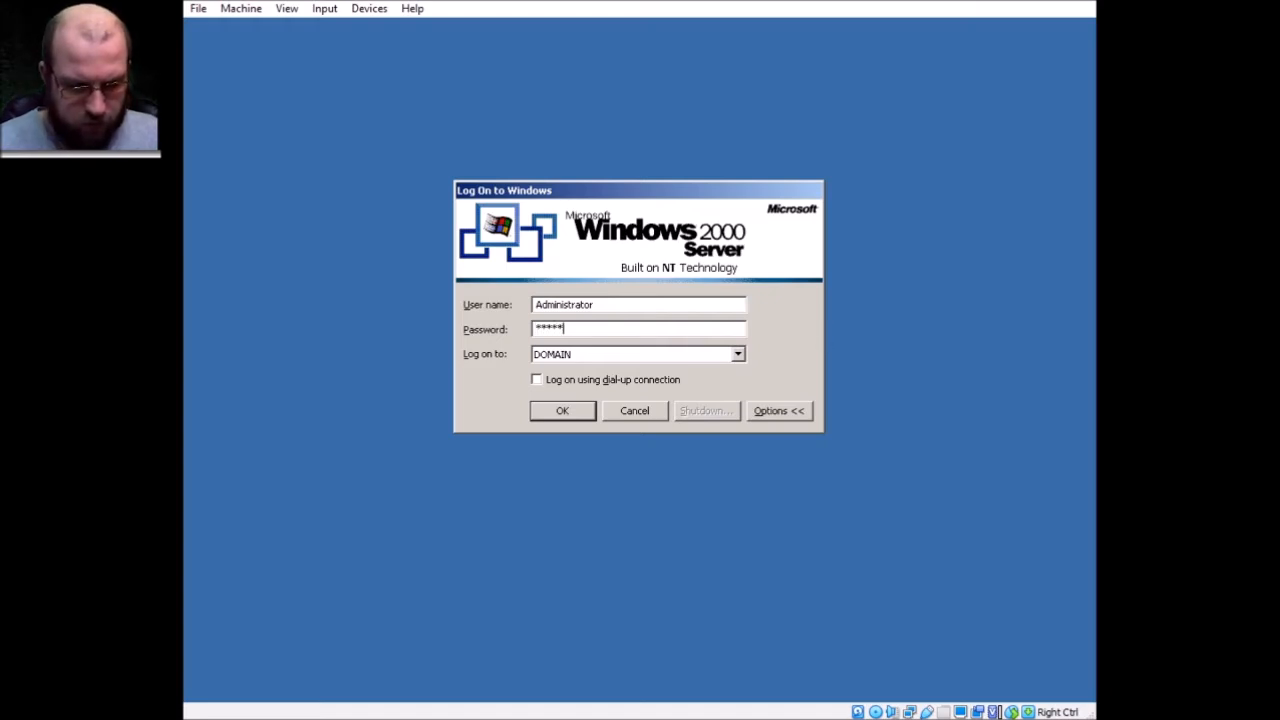
{"action": "type", "text": "********"}
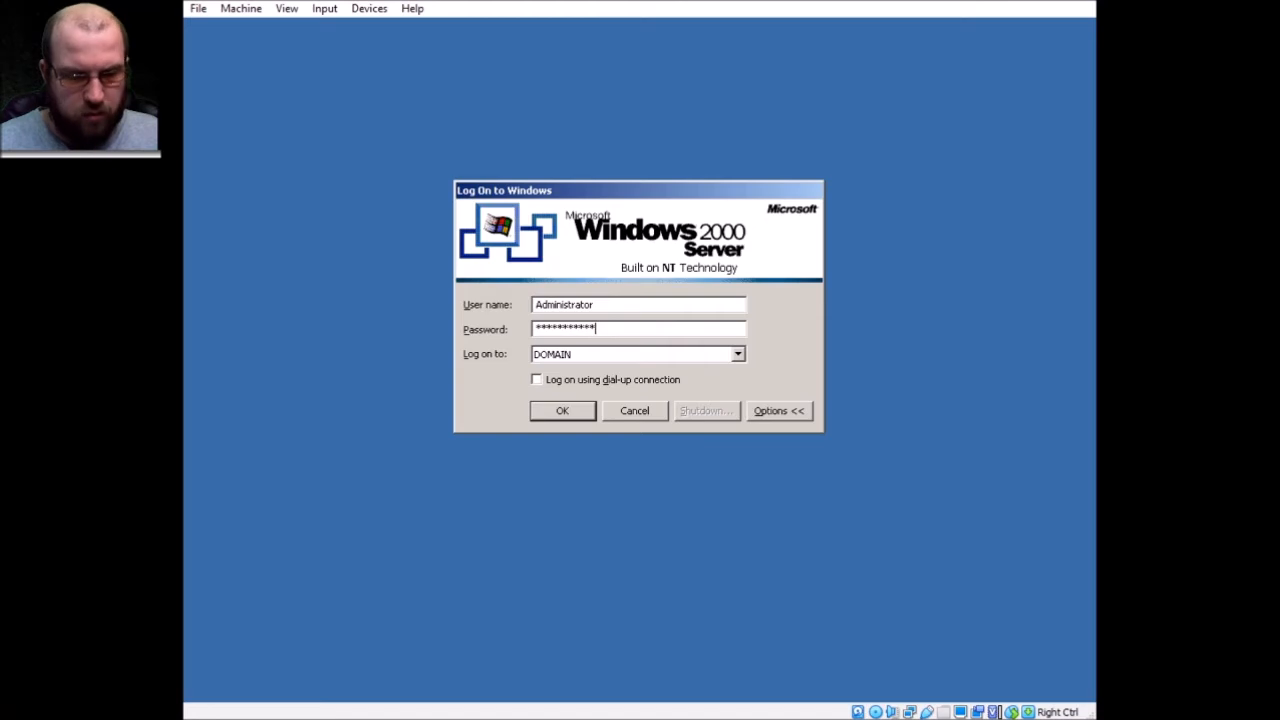
{"action": "key", "text": "Return"}
{"action": "key", "text": "Return"}
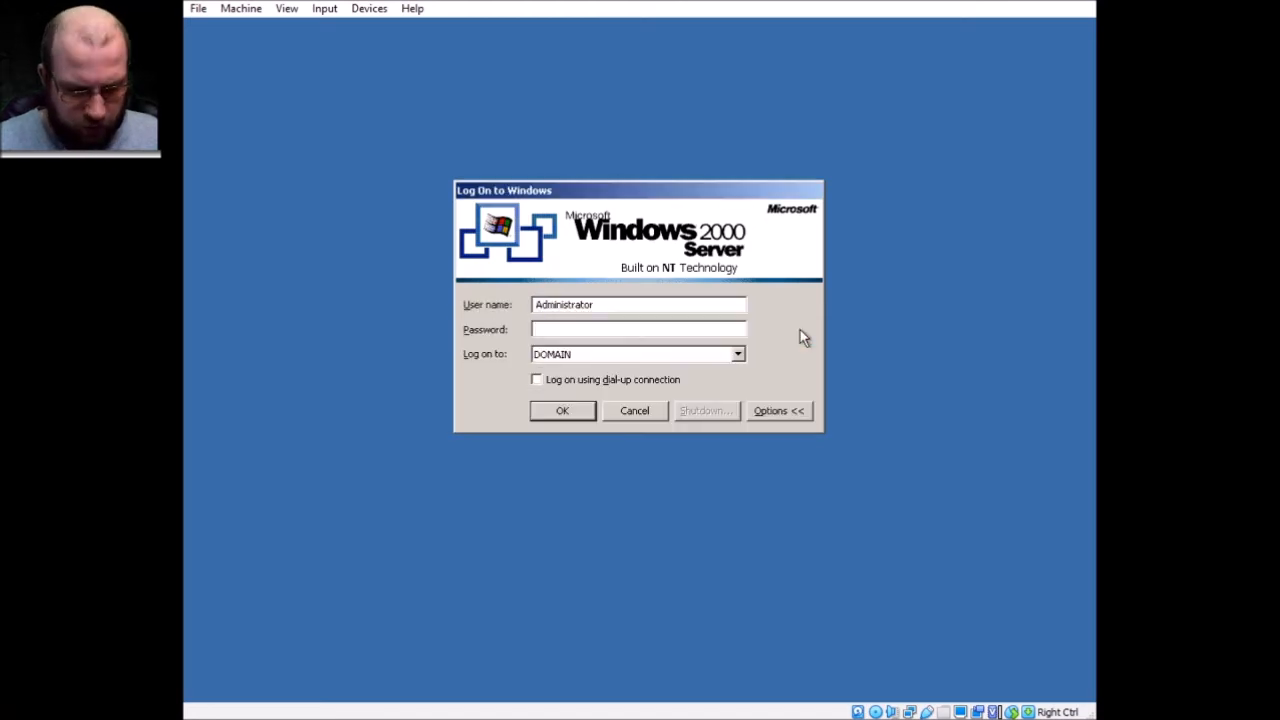
Retype the Administrator password after the logon error to reach the desktop
{"action": "type", "text": "*********"}
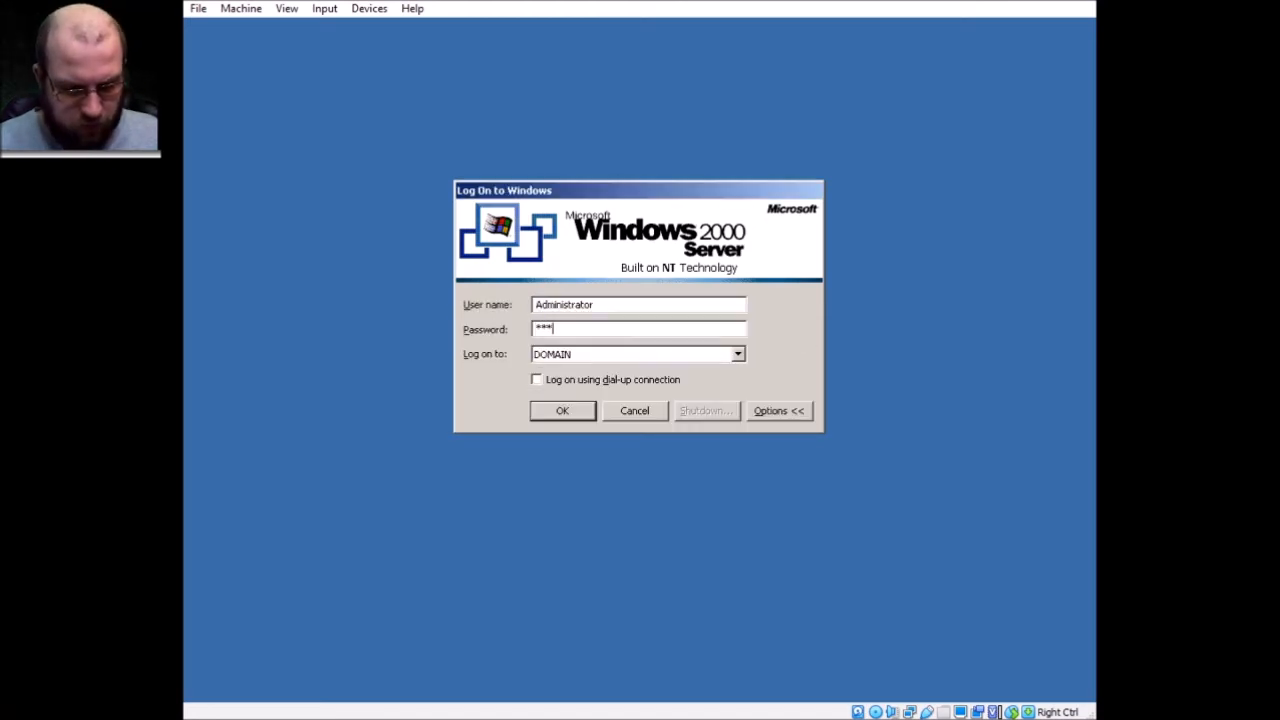
{"action": "key", "text": "Return"}
{"action": "key", "text": "Return"}
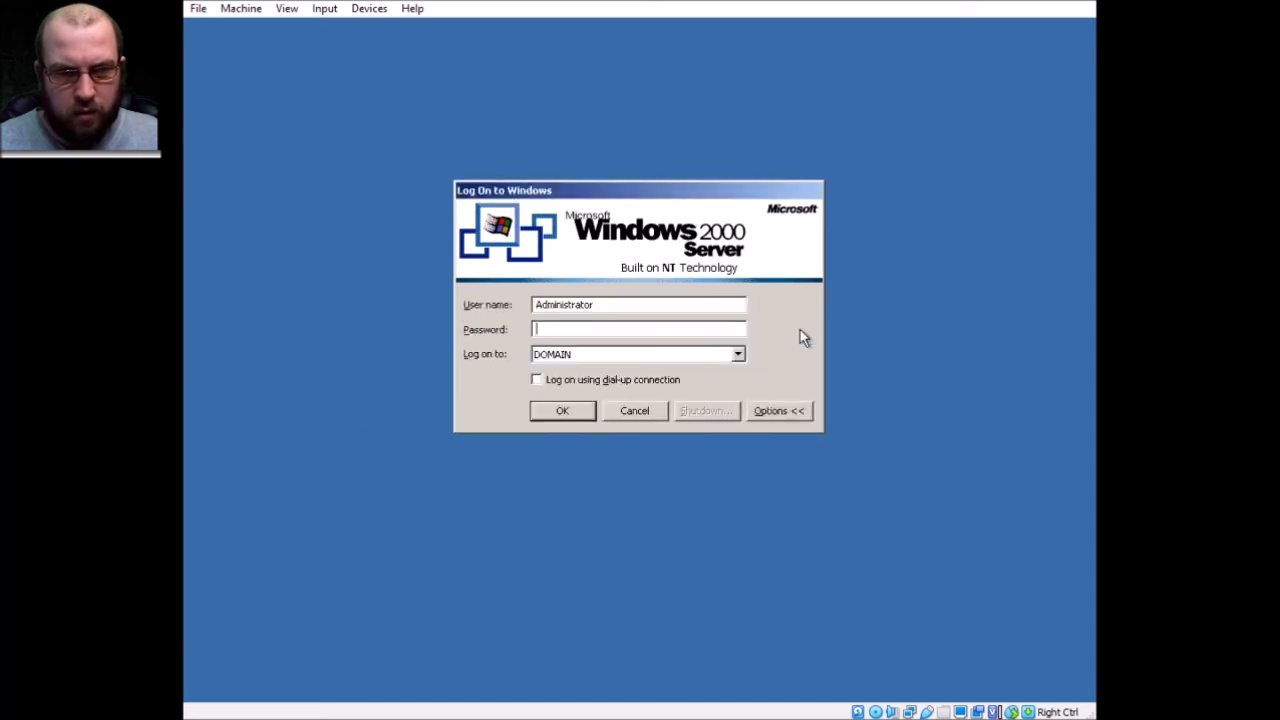
{"action": "type", "text": "*********"}
{"action": "key", "text": "BackSpace"}
{"action": "type", "text": "***"}
{"action": "key", "text": "Return"}
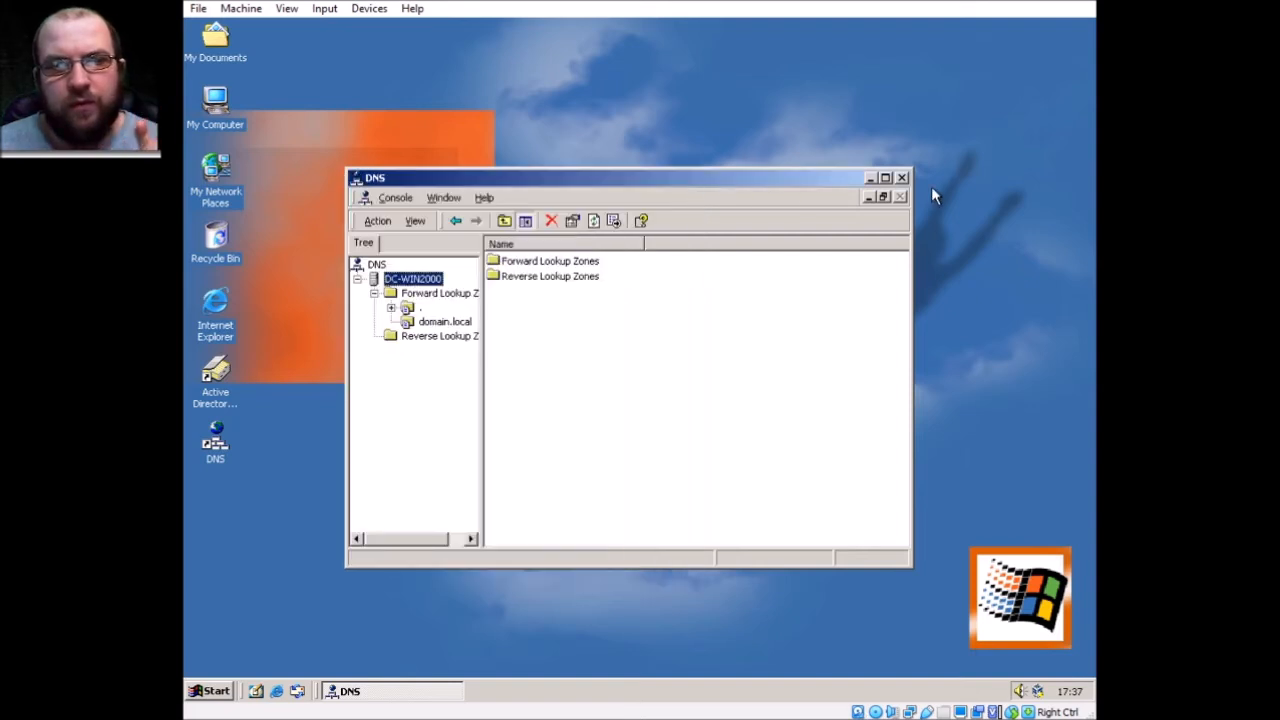
Close the DNS console and enable 'Show icon in taskbar when connected' for Local Area Connection
{"action": "left_click", "coordinate": [902, 178]}
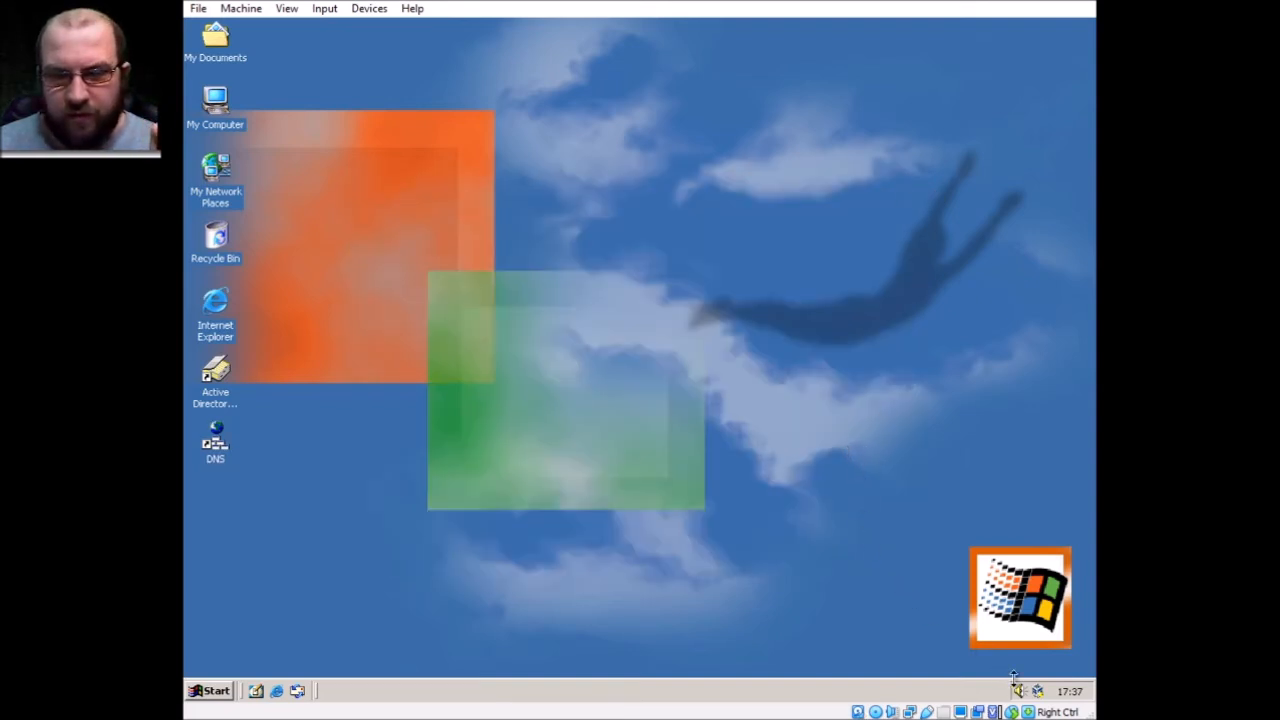
{"action": "left_click", "coordinate": [220, 692]}
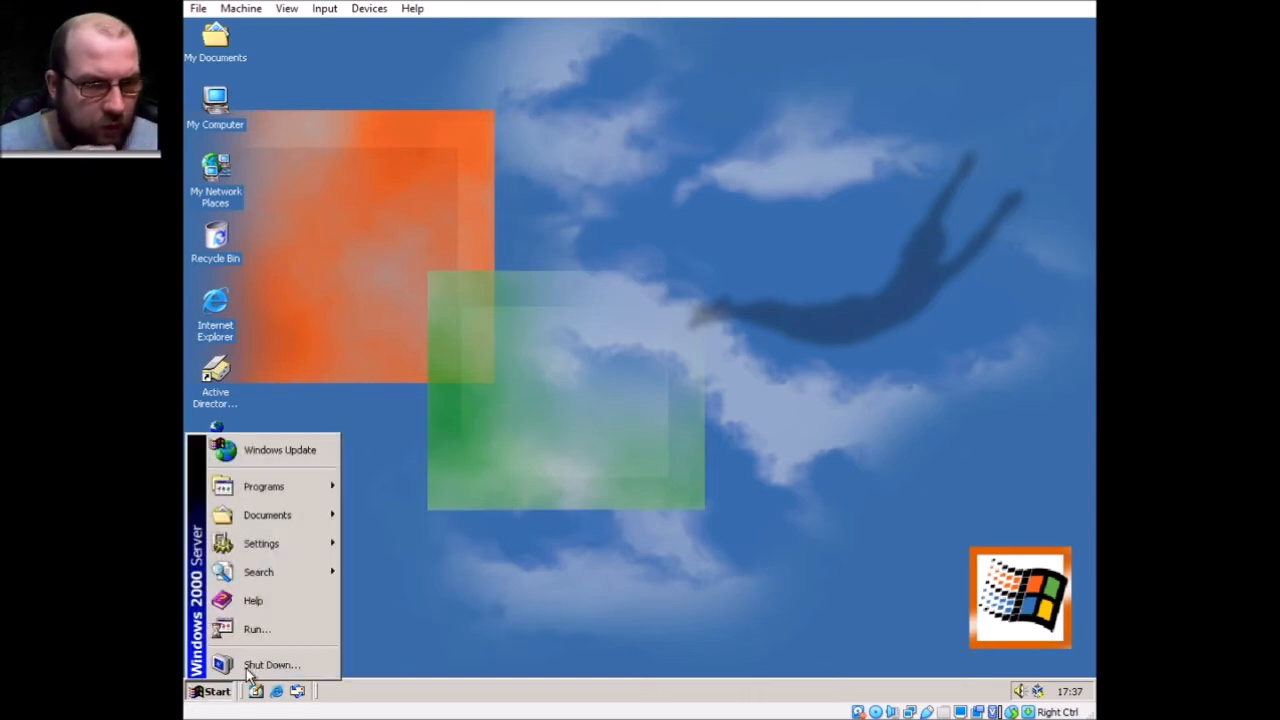
{"action": "mouse_move", "coordinate": [300, 543]}
{"action": "left_click", "coordinate": [454, 540]}
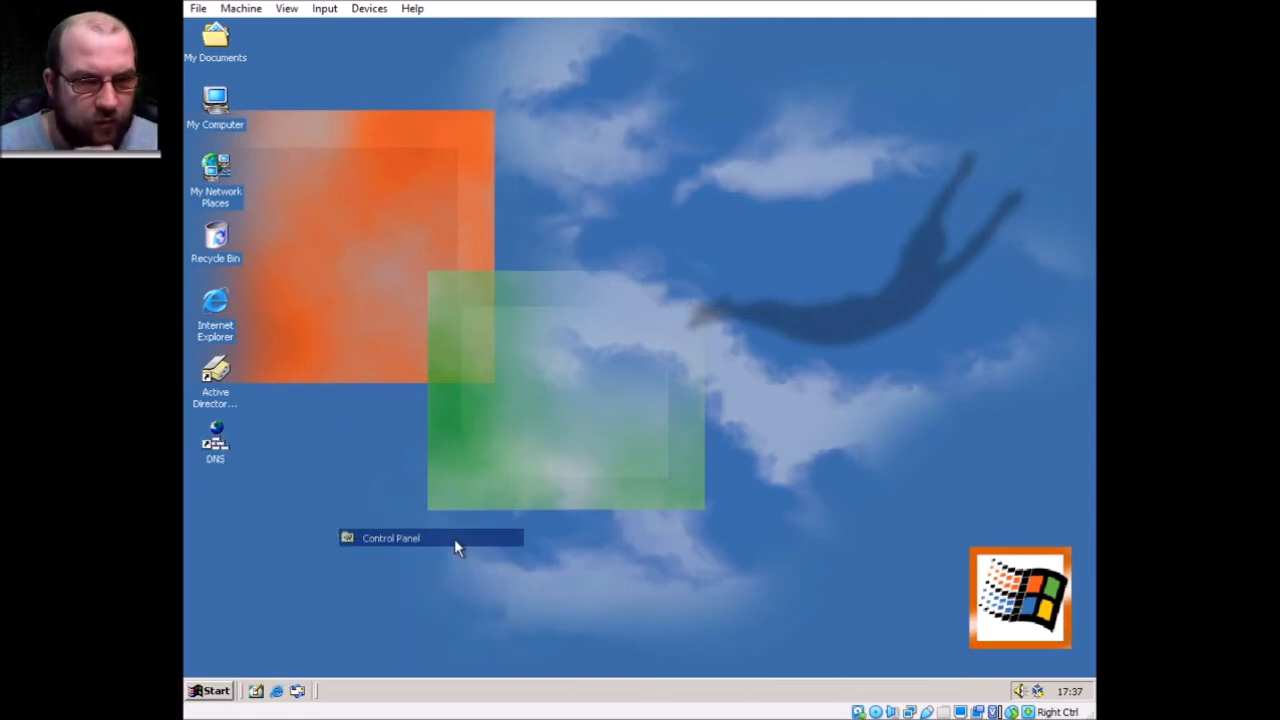
{"action": "double_click", "coordinate": [726, 330]}
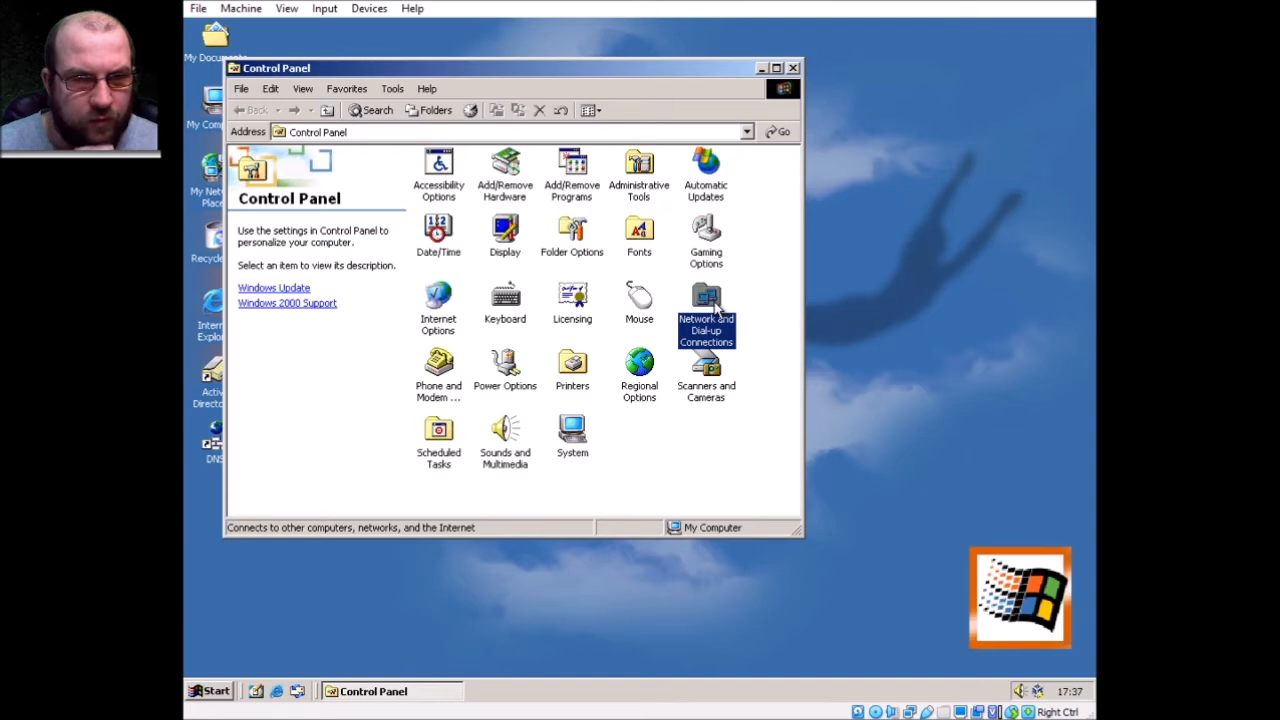
{"action": "left_click", "coordinate": [505, 170]}
{"action": "right_click", "coordinate": [505, 170]}
{"action": "left_click", "coordinate": [555, 268]}
{"action": "left_click", "coordinate": [326, 380]}
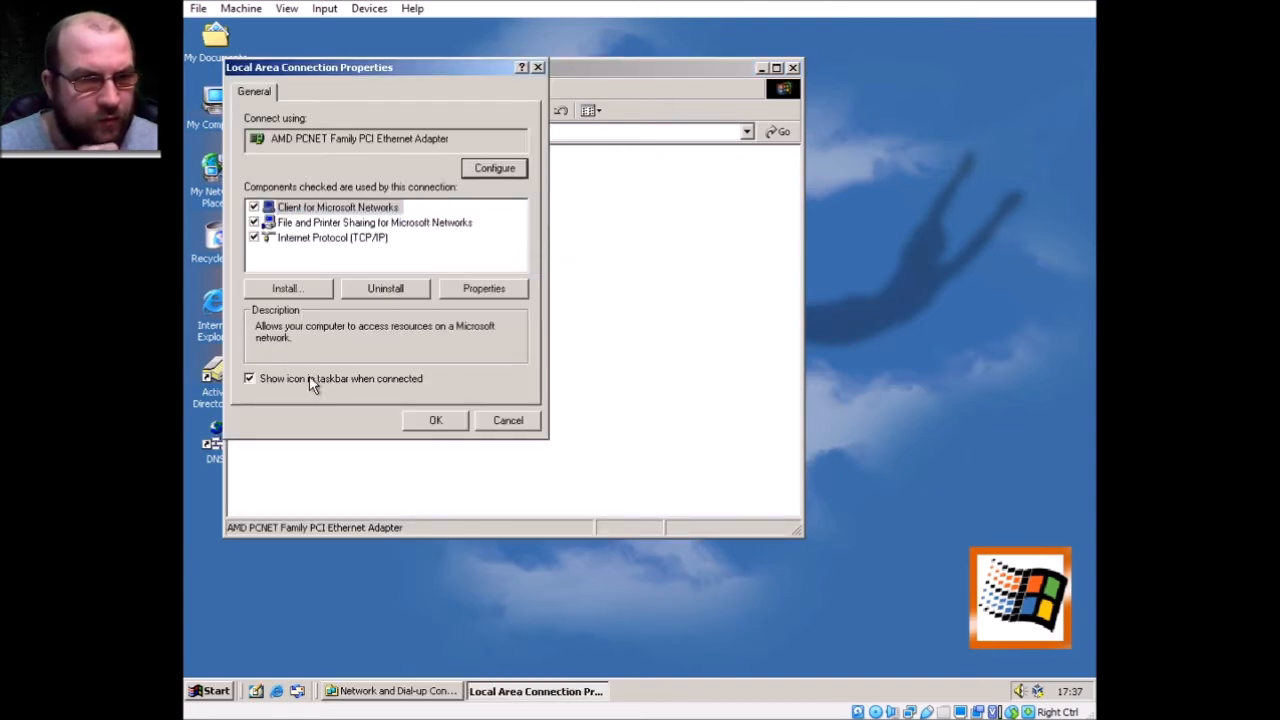
{"action": "left_click", "coordinate": [448, 425]}
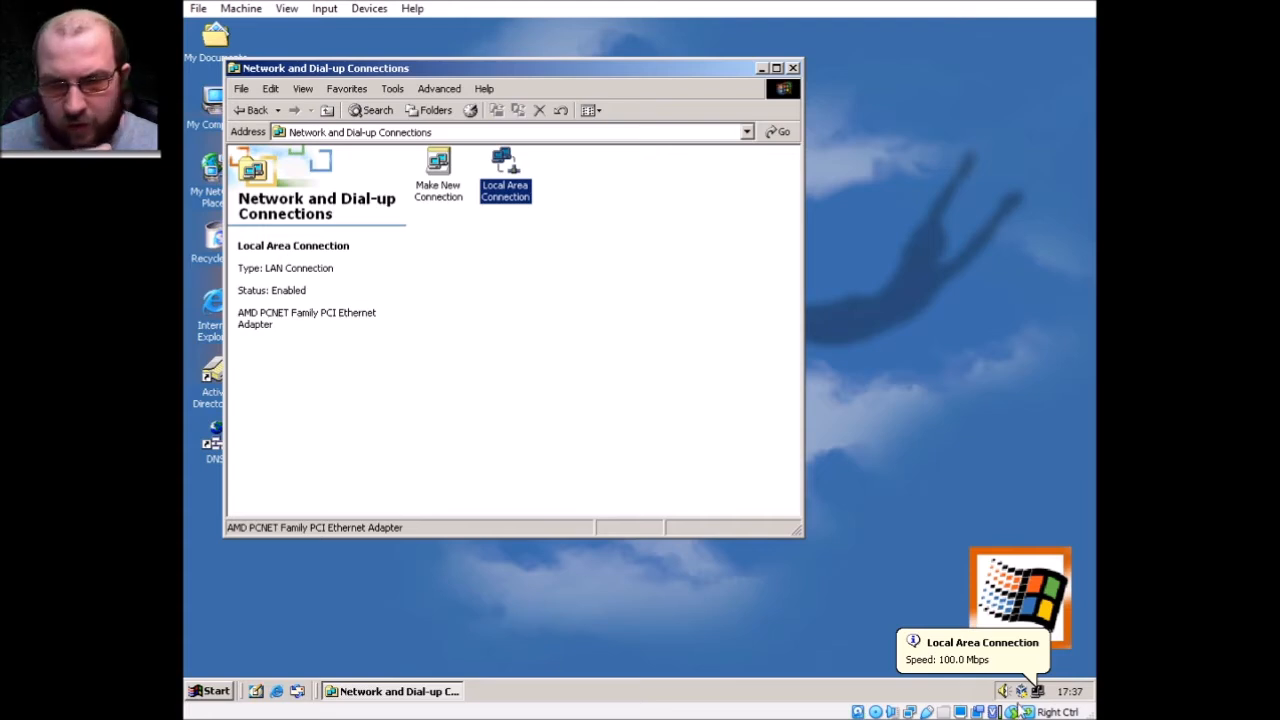
Reopen the Local Area Connection properties via the taskbar network icon
{"action": "left_click", "coordinate": [793, 69]}
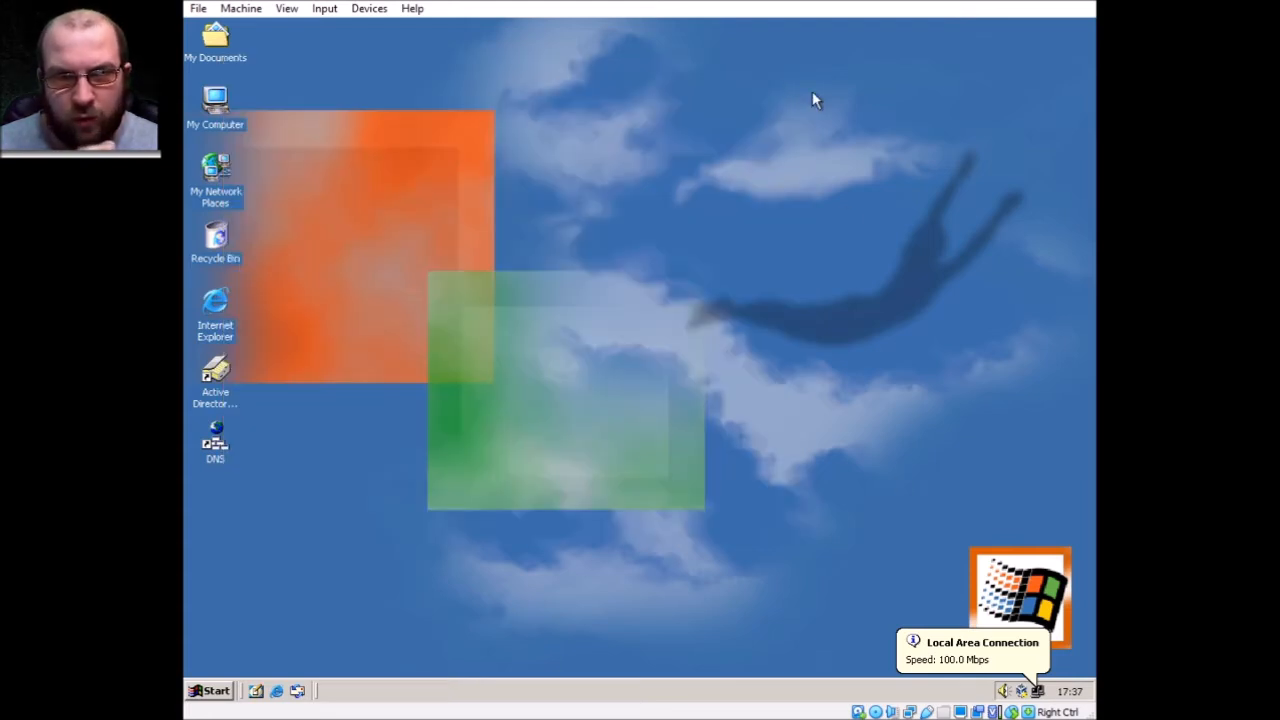
{"action": "right_click", "coordinate": [1037, 690]}
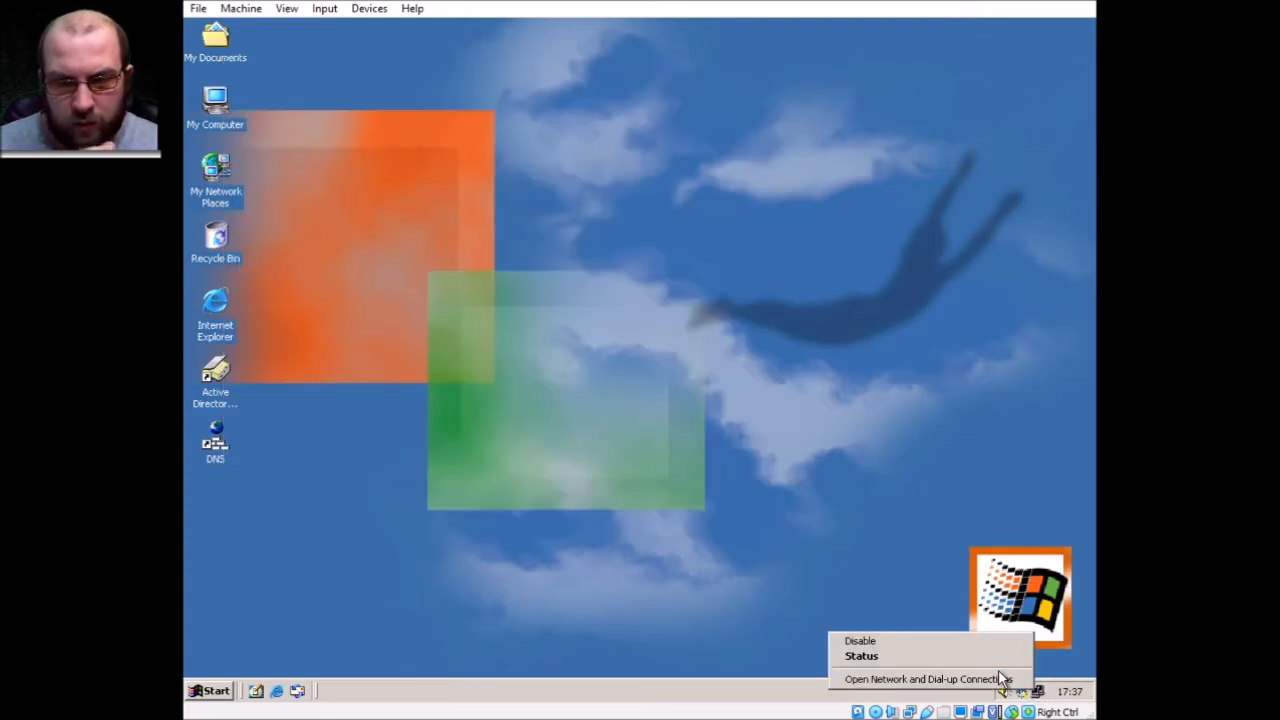
{"action": "left_click", "coordinate": [928, 679]}
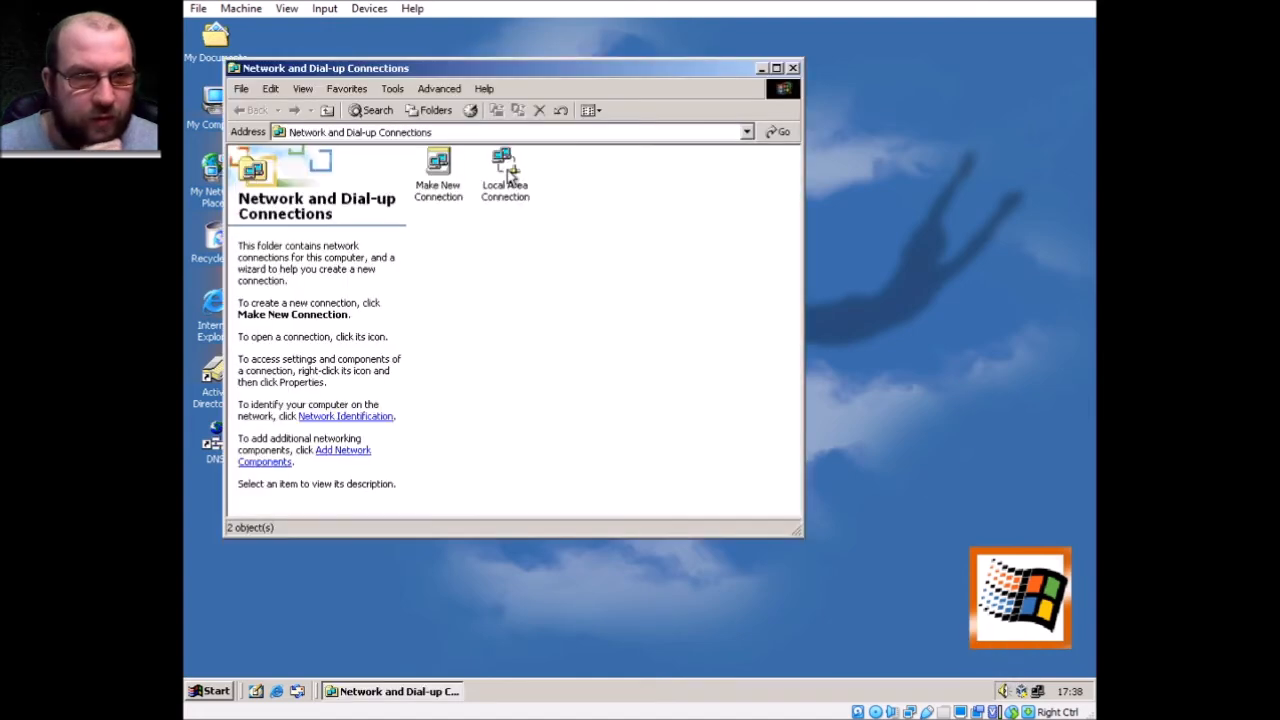
{"action": "right_click", "coordinate": [507, 174]}
{"action": "left_click", "coordinate": [548, 271]}
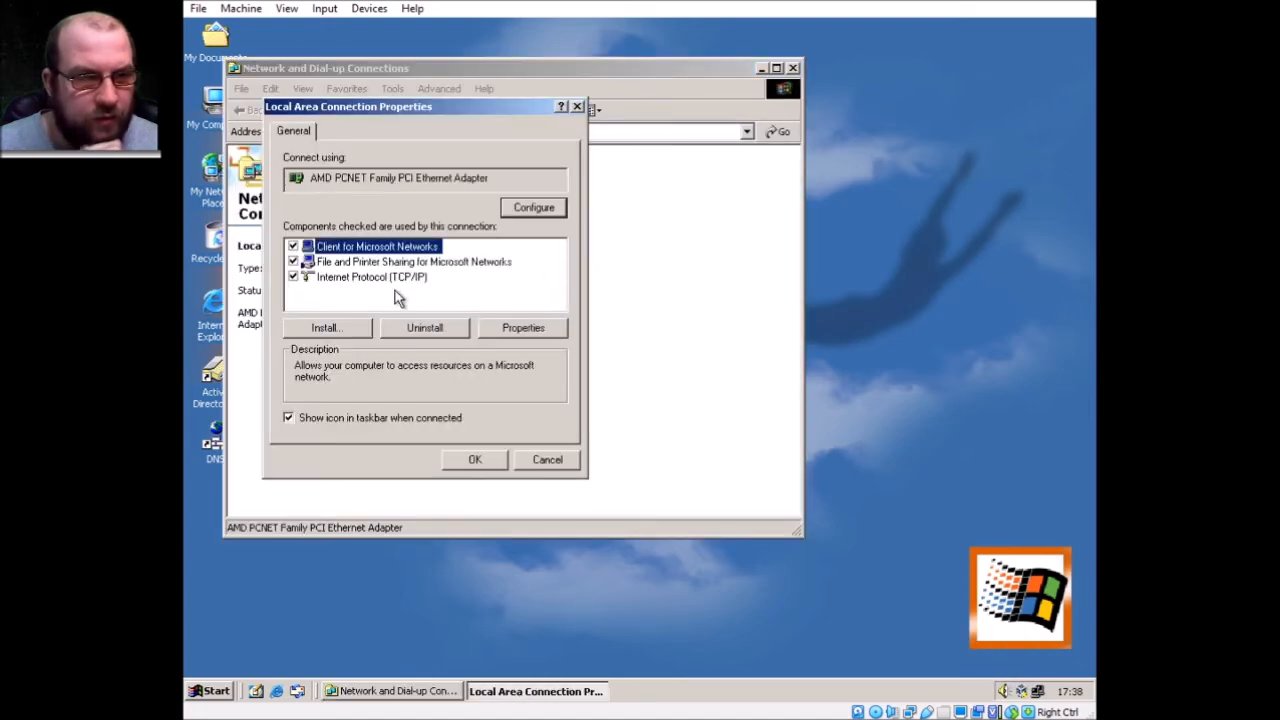
Give TCP/IP static IP 192.168.1.100, mask 255.255.255.0 and gateway 192.168.1.100
{"action": "left_click", "coordinate": [387, 283]}
{"action": "left_click", "coordinate": [524, 328]}
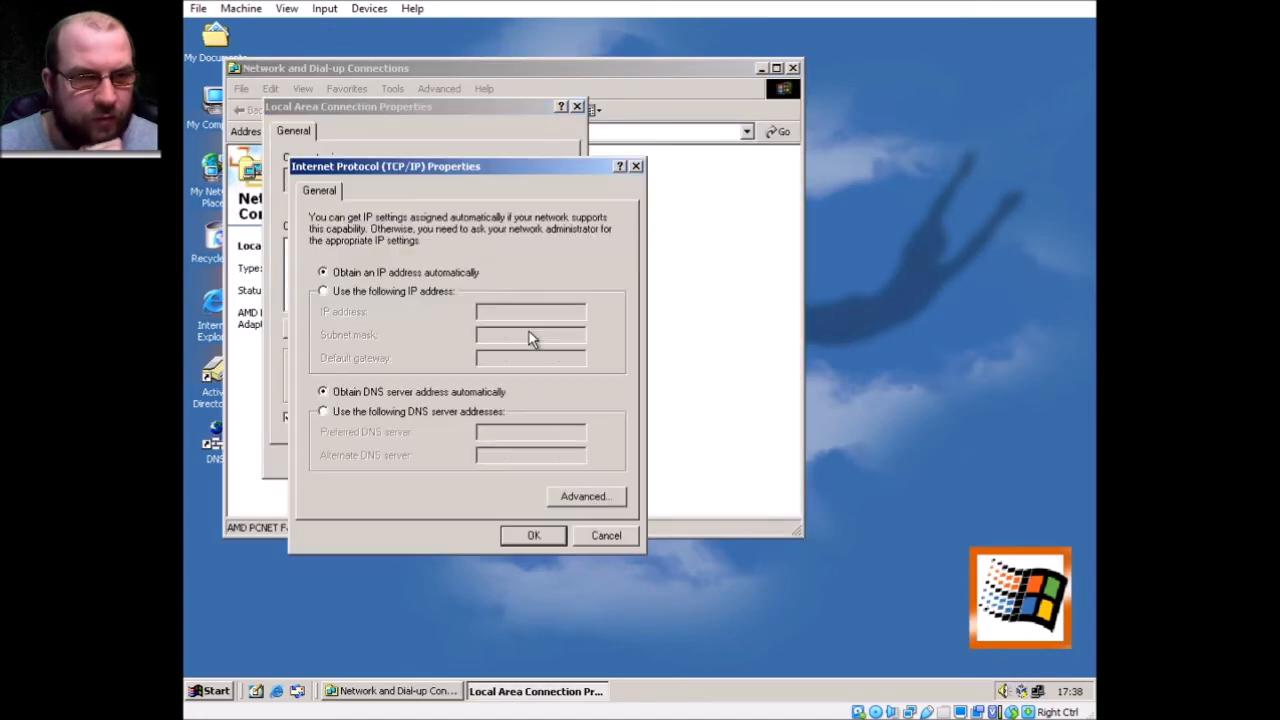
{"action": "left_click", "coordinate": [380, 291]}
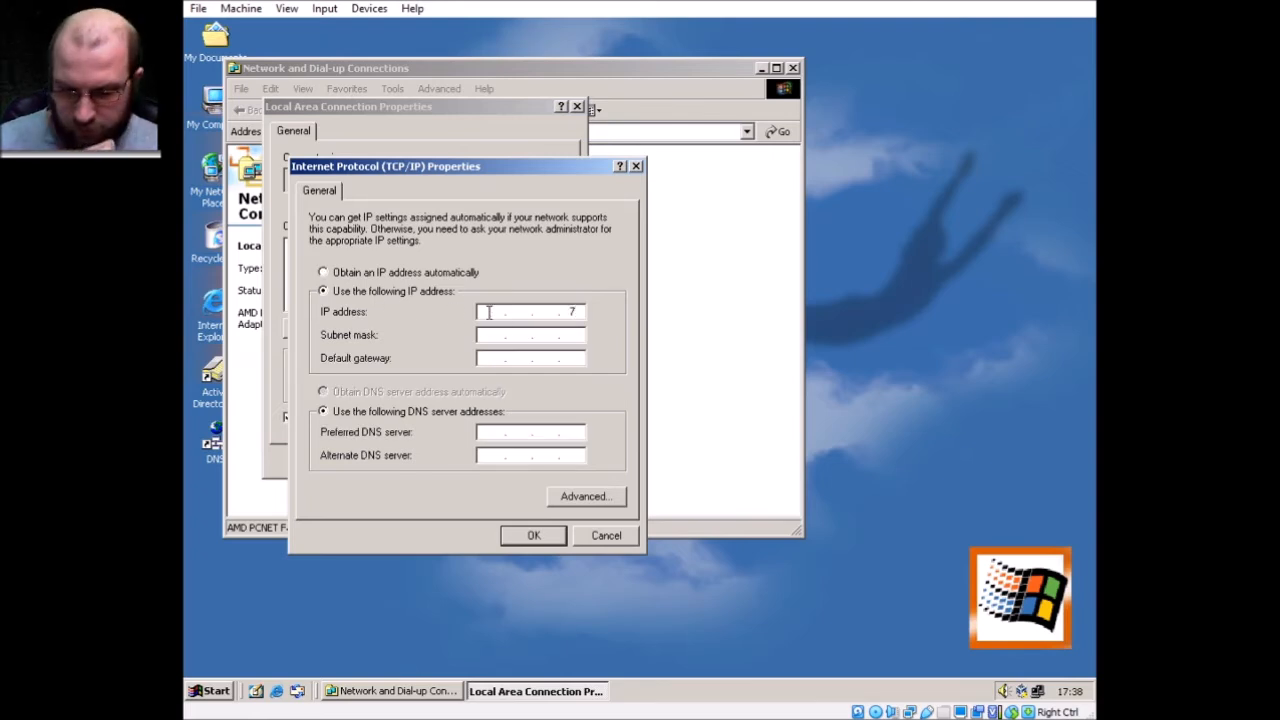
{"action": "type", "text": "1681"}
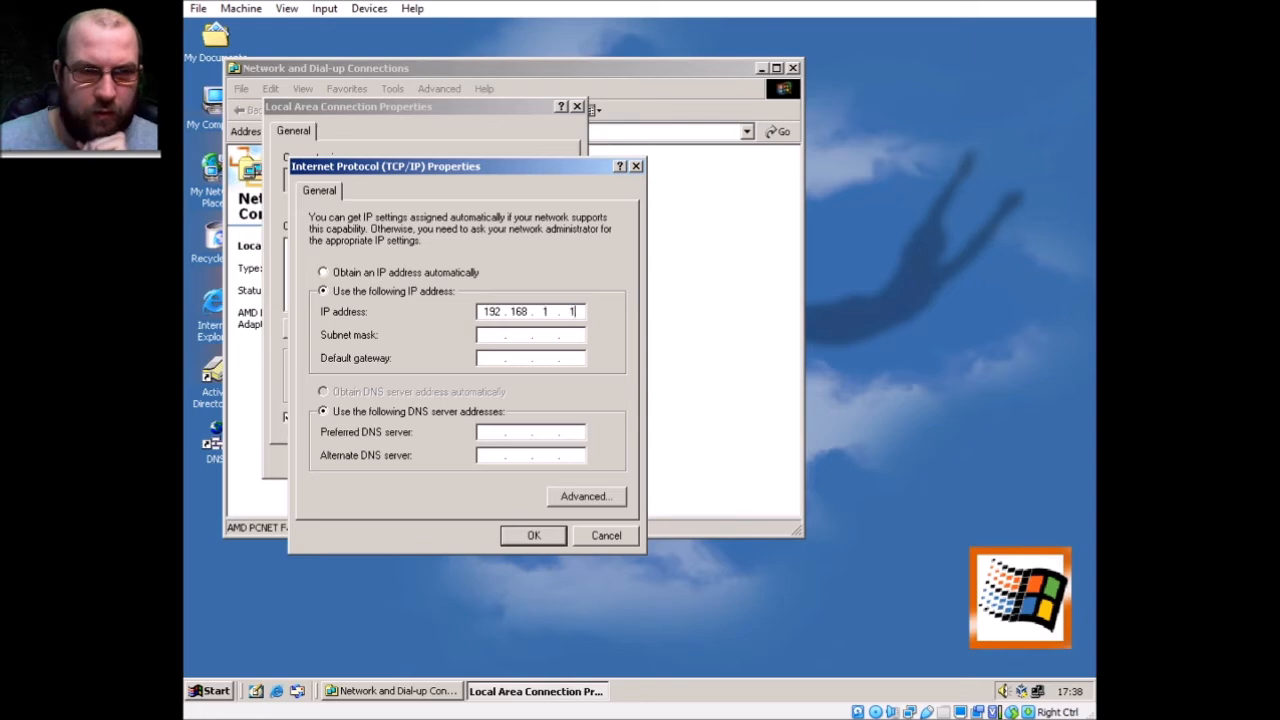
{"action": "left_click", "coordinate": [497, 357]}
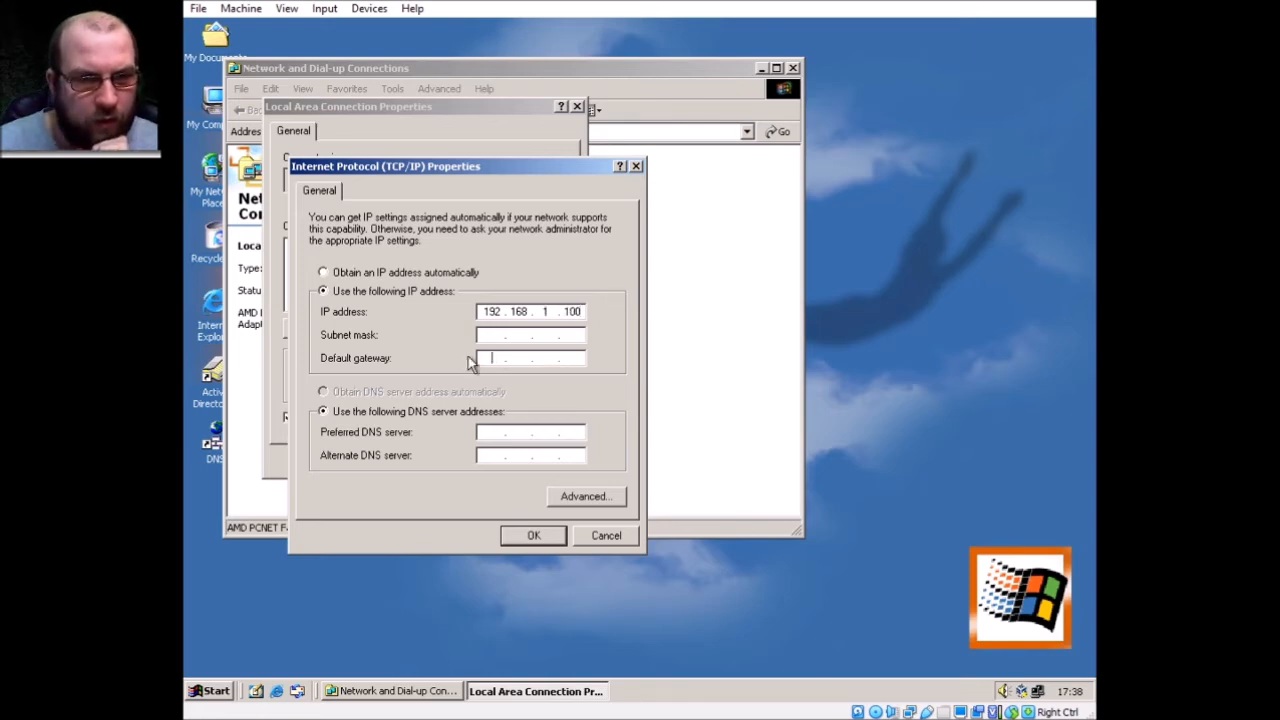
{"action": "type", "text": "193 . 8 . ."}
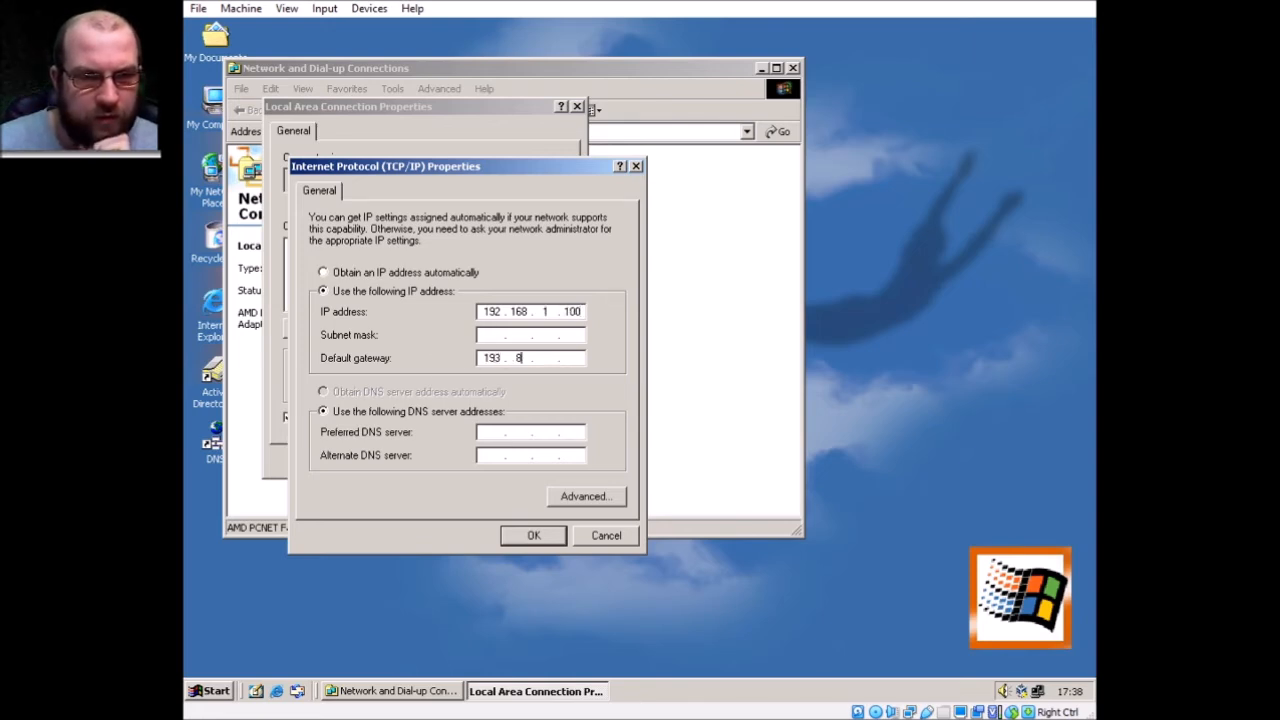
{"action": "key", "text": "BackSpace"}
{"action": "key", "text": "BackSpace"}
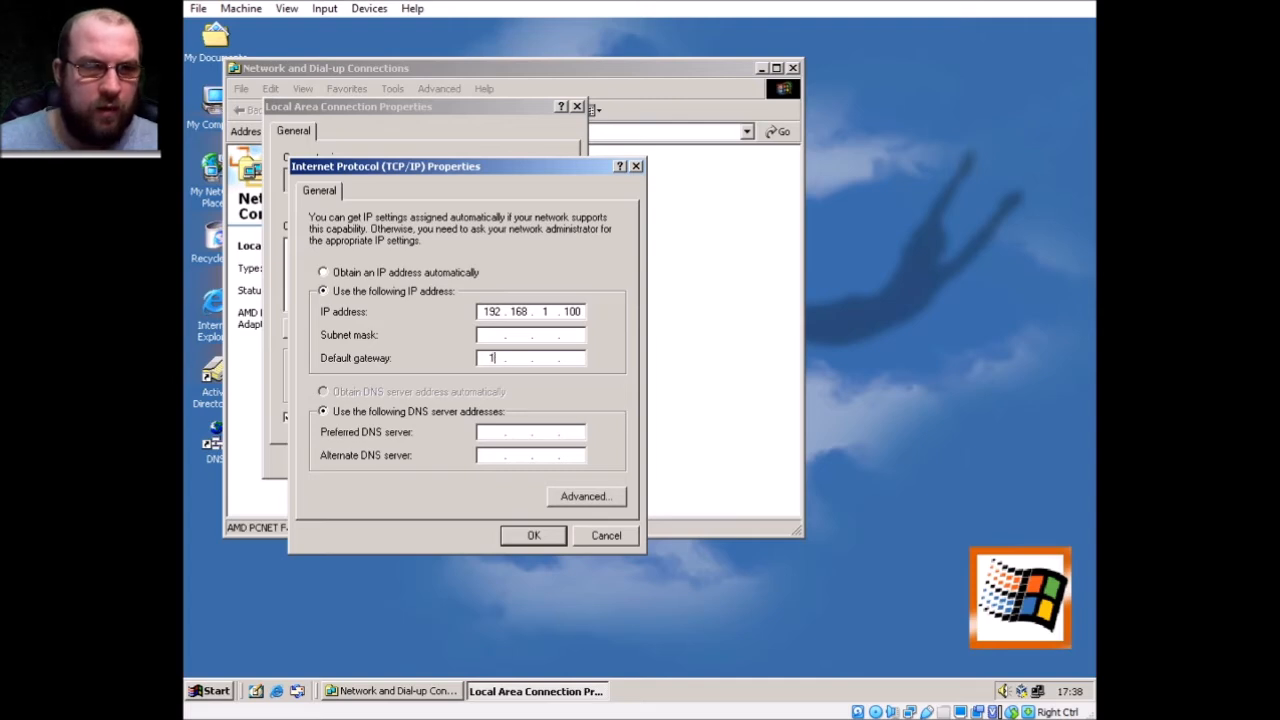
{"action": "type", "text": "21681"}
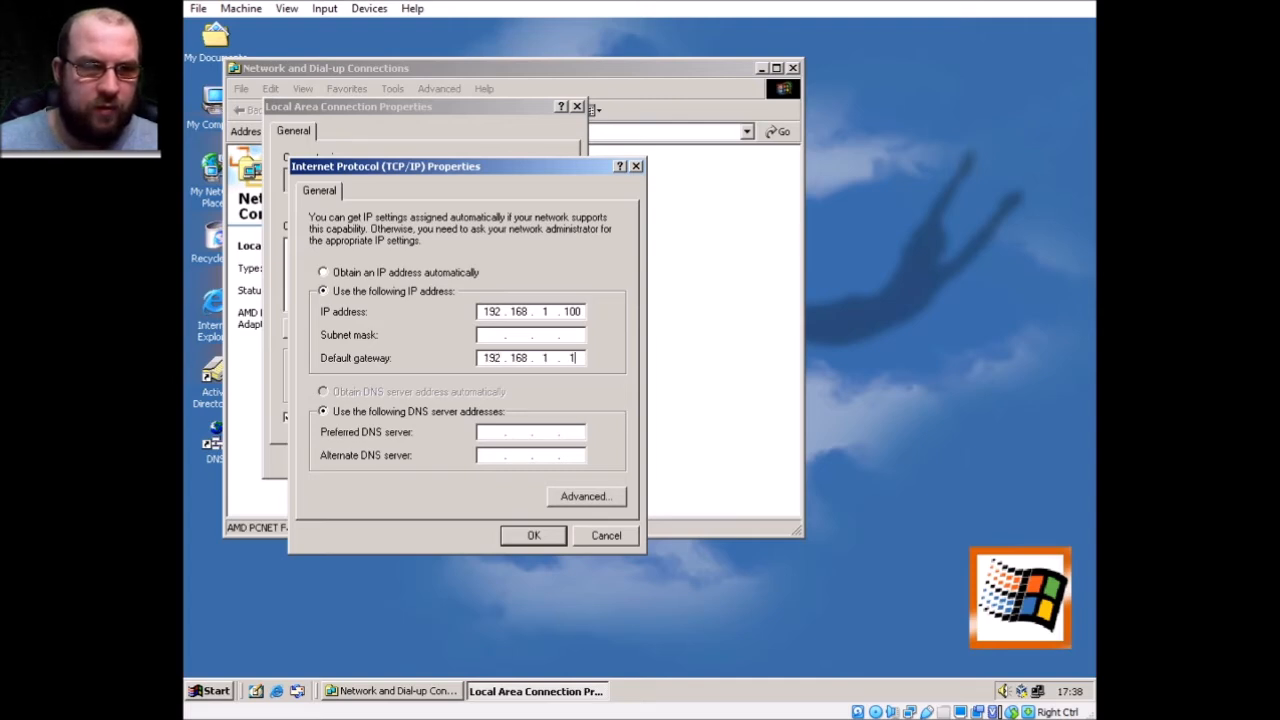
{"action": "left_click", "coordinate": [480, 334]}
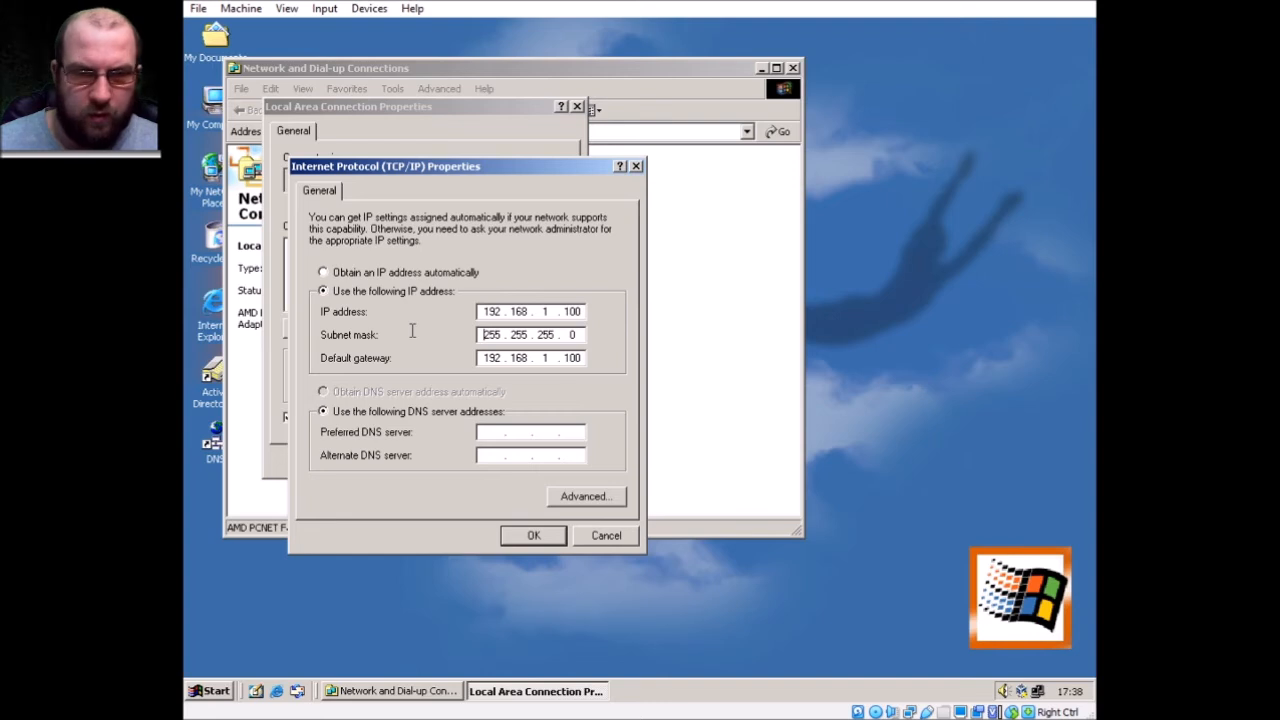
Set preferred DNS to 192.168.1.100, confirm the dialogs and close Network and Dial-up Connections
{"action": "left_click", "coordinate": [490, 430]}
{"action": "type", "text": "1952"}
{"action": "key", "text": "BackSpace"}
{"action": "key", "text": "BackSpace"}
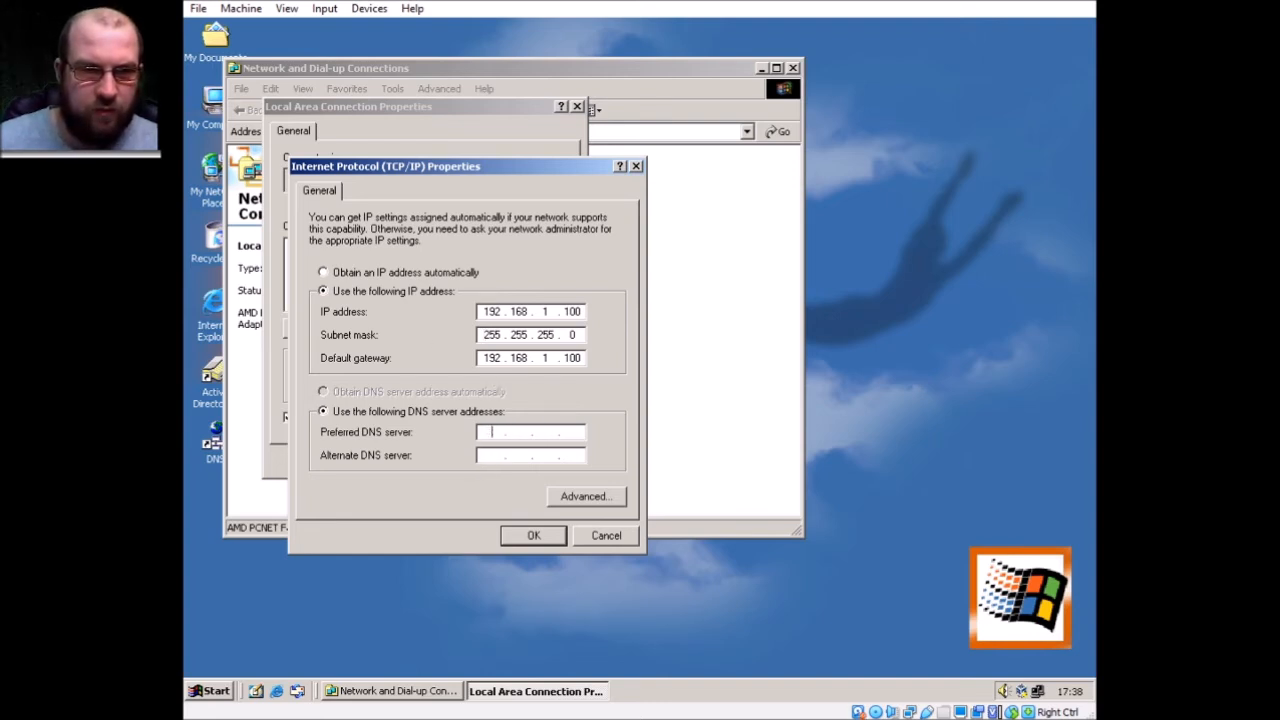
{"action": "type", "text": "2 . 168 . 1 . 100"}
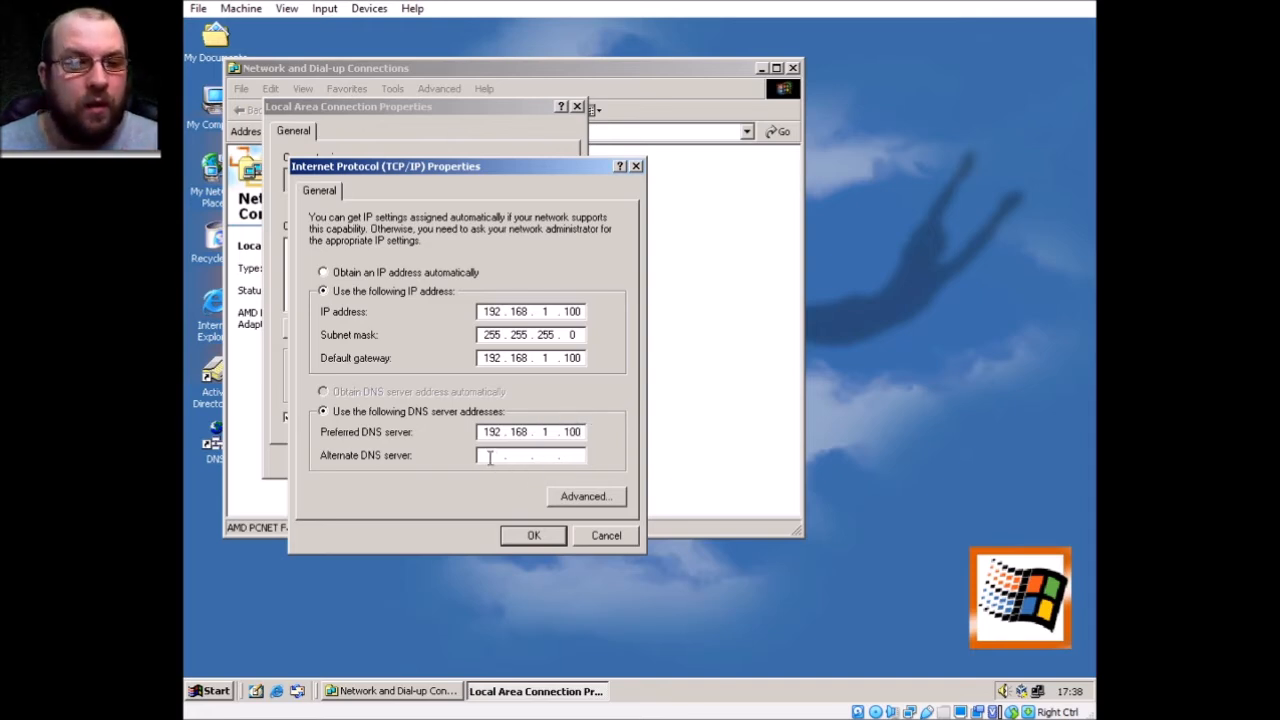
{"action": "type", "text": "19"}
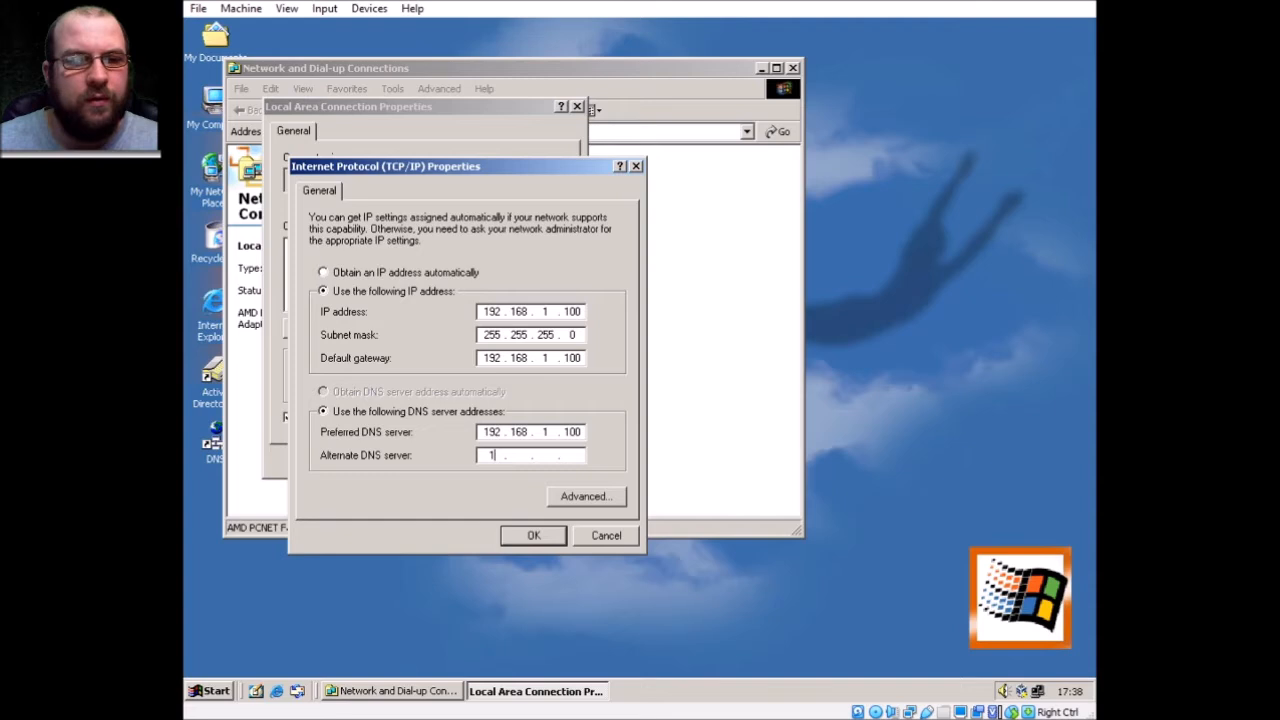
{"action": "type", "text": "2 . 168 . "}
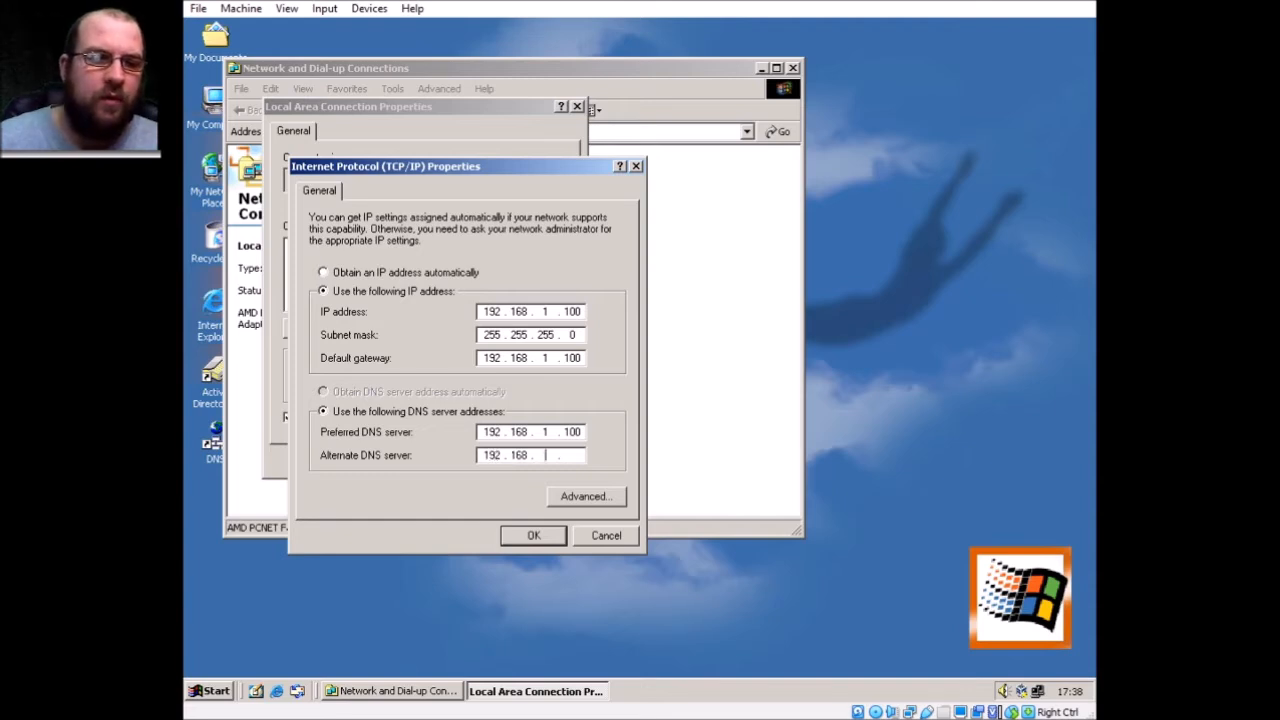
{"action": "type", "text": "1 . 100"}
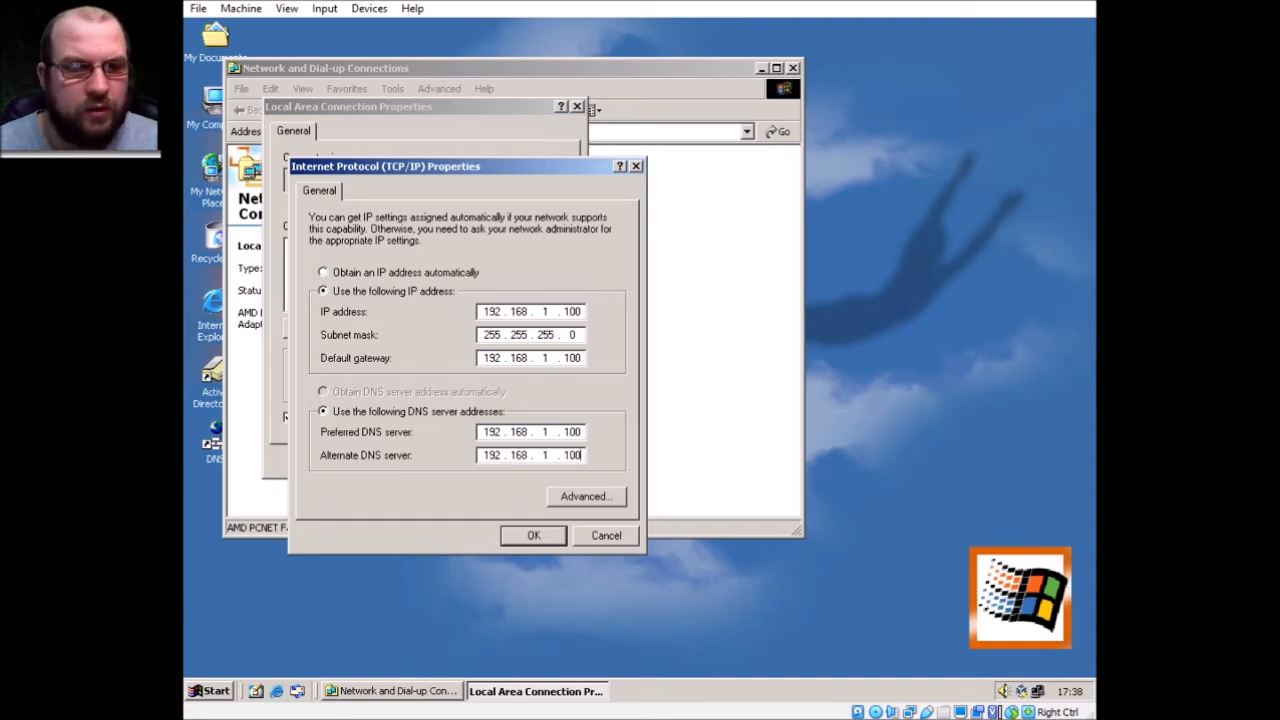
{"action": "key", "text": "BackSpace"}
{"action": "key", "text": "BackSpace"}
{"action": "key", "text": "BackSpace"}
{"action": "key", "text": "BackSpace"}
{"action": "key", "text": "BackSpace"}
{"action": "key", "text": "BackSpace"}
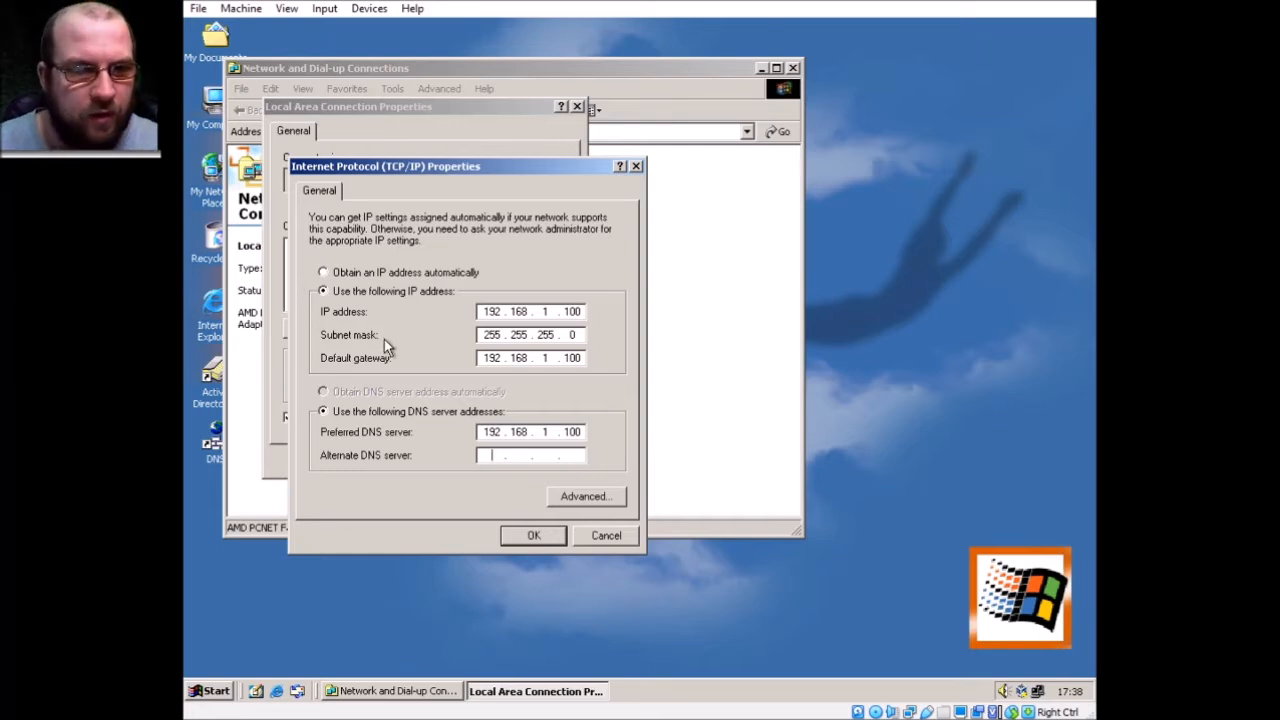
{"action": "left_click", "coordinate": [534, 537]}
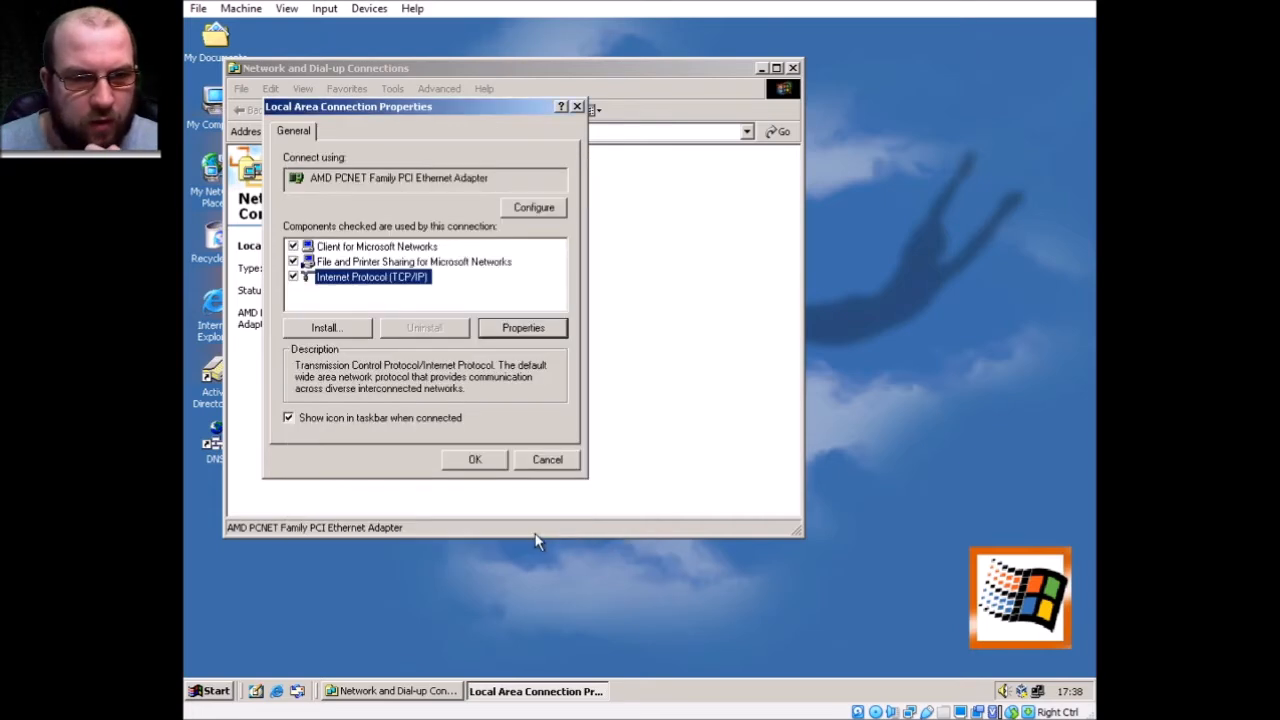
{"action": "left_click", "coordinate": [497, 461]}
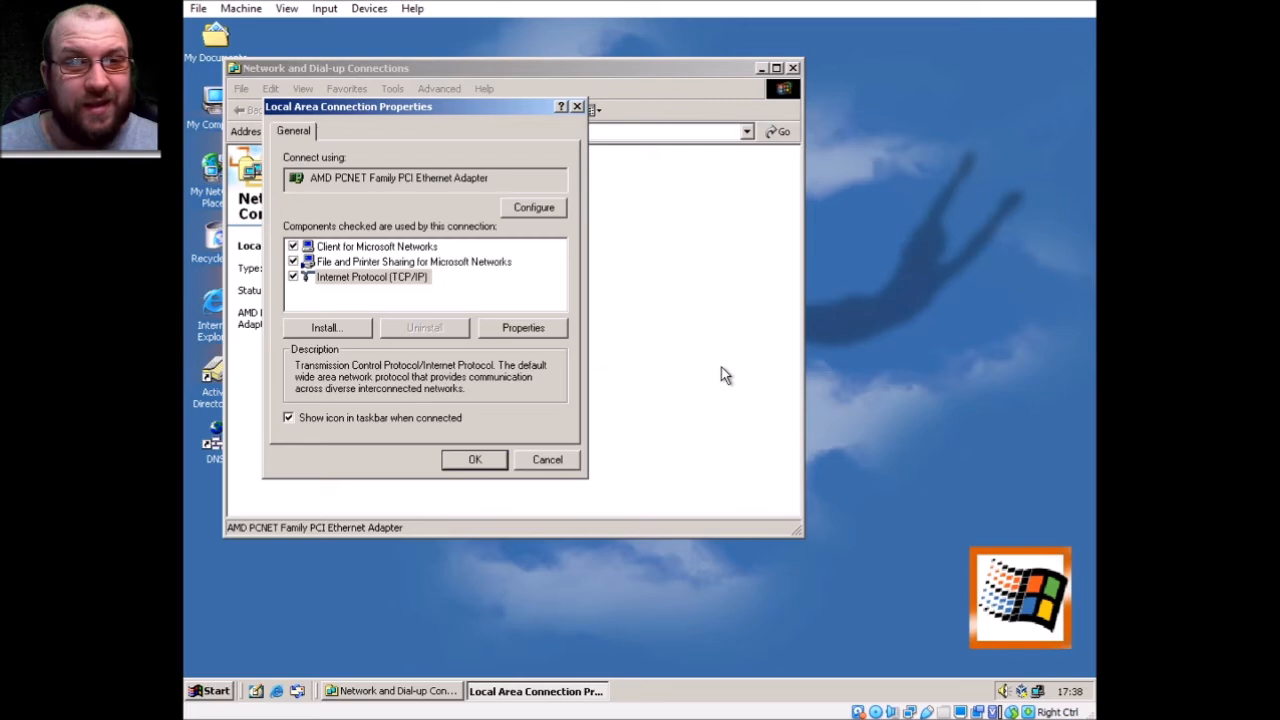
{"action": "left_click", "coordinate": [793, 68]}
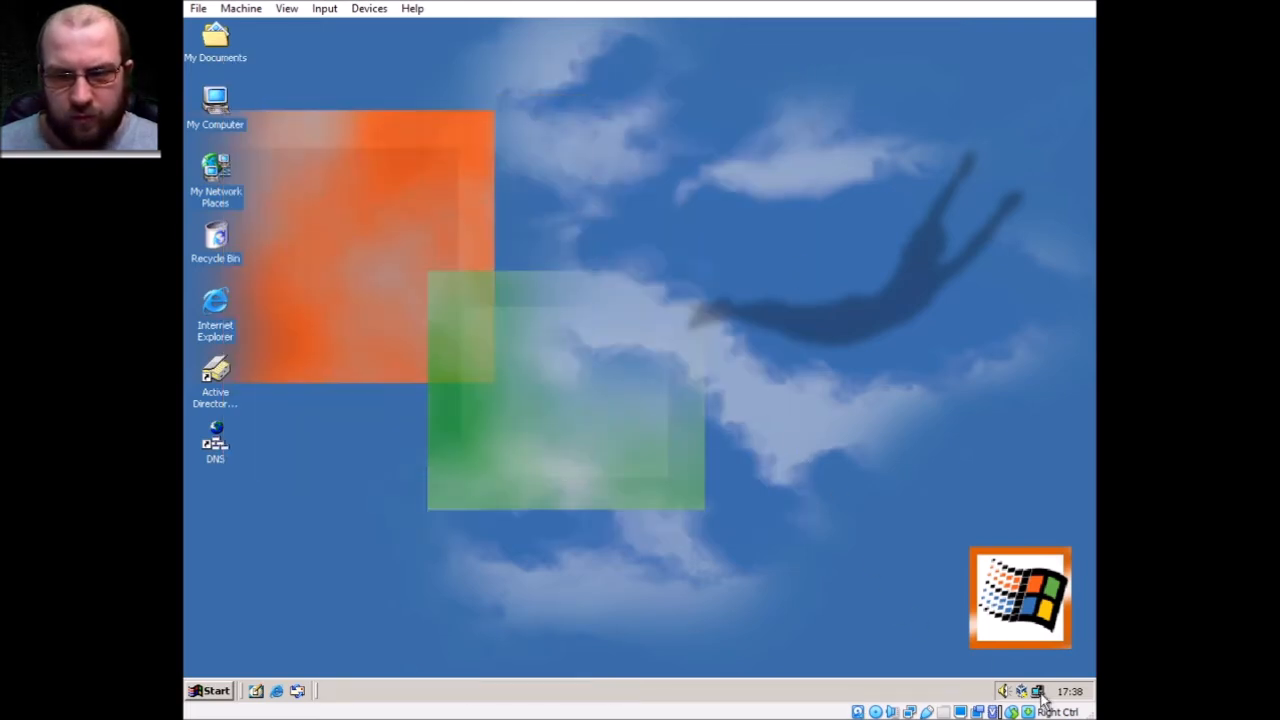
{"action": "double_click", "coordinate": [215, 445]}
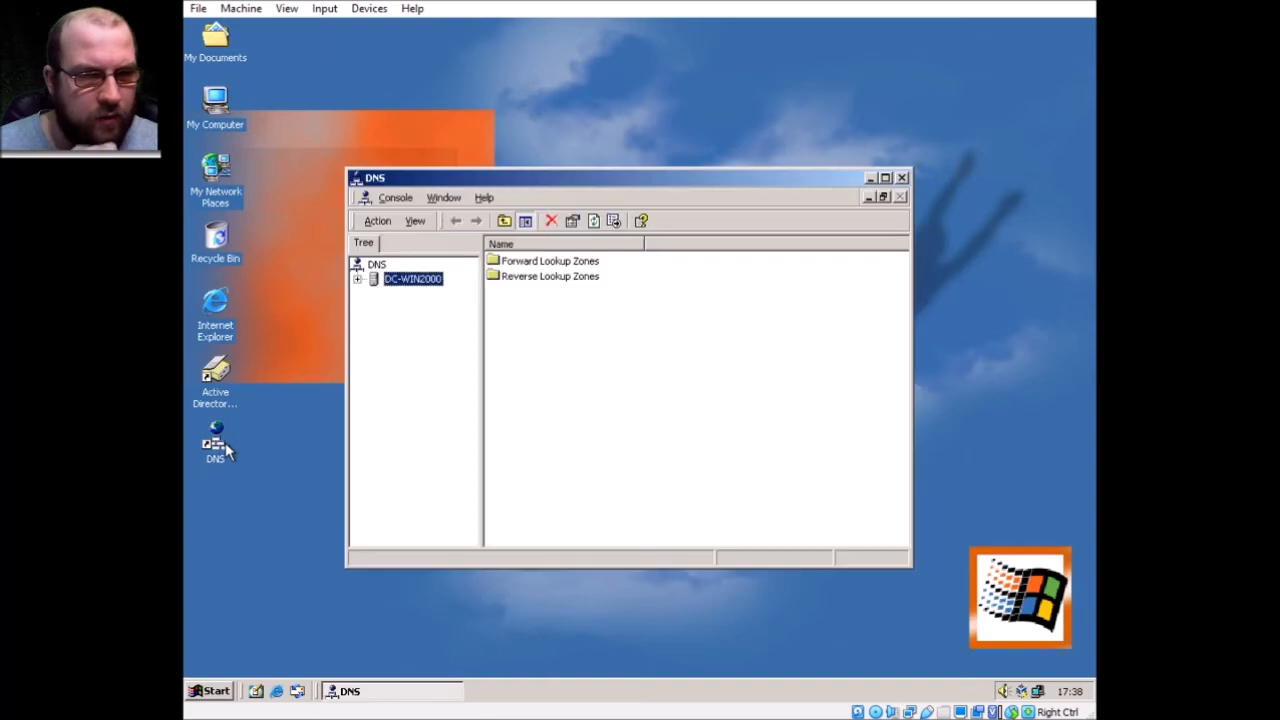
{"action": "right_click", "coordinate": [412, 280]}
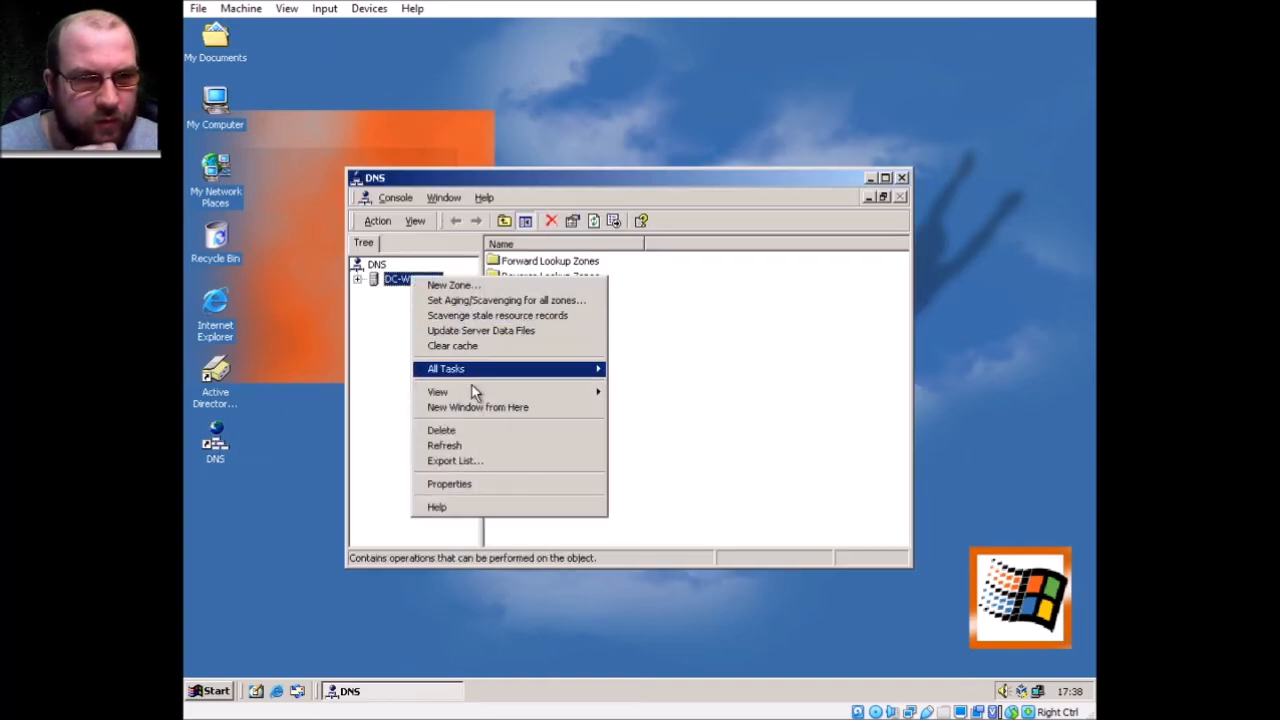
{"action": "left_click", "coordinate": [485, 484]}
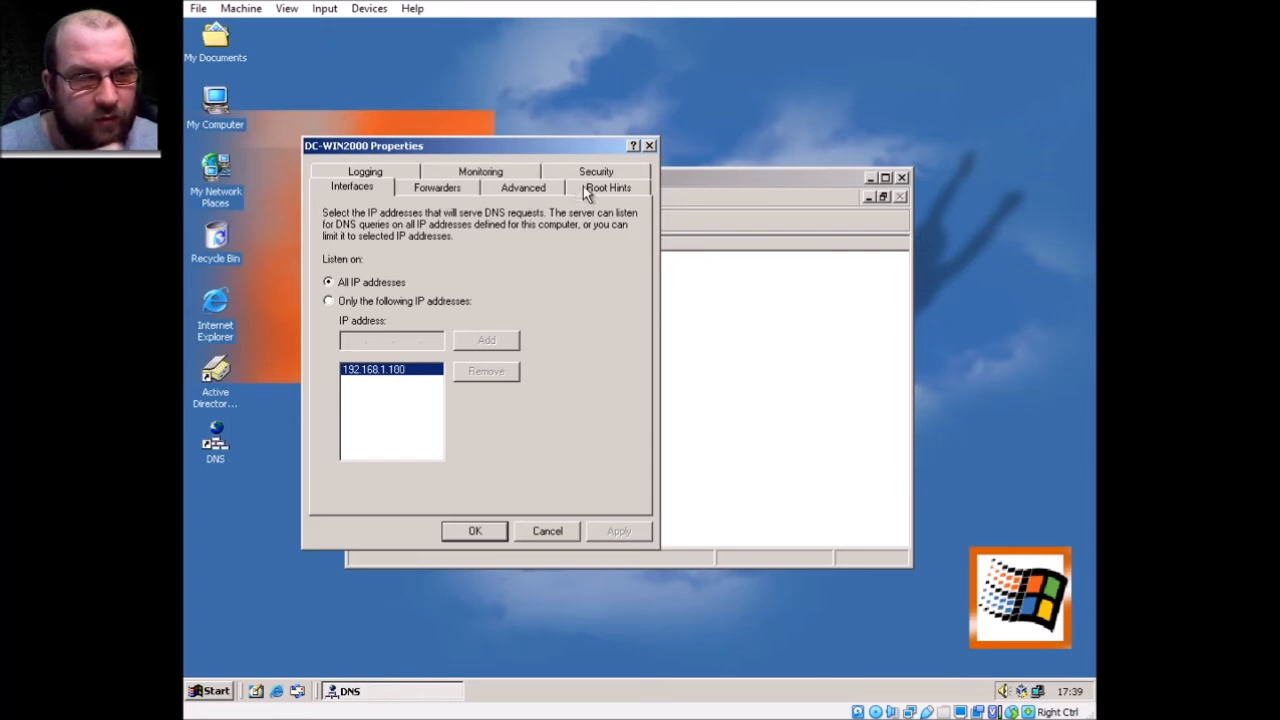
{"action": "left_click", "coordinate": [649, 145]}
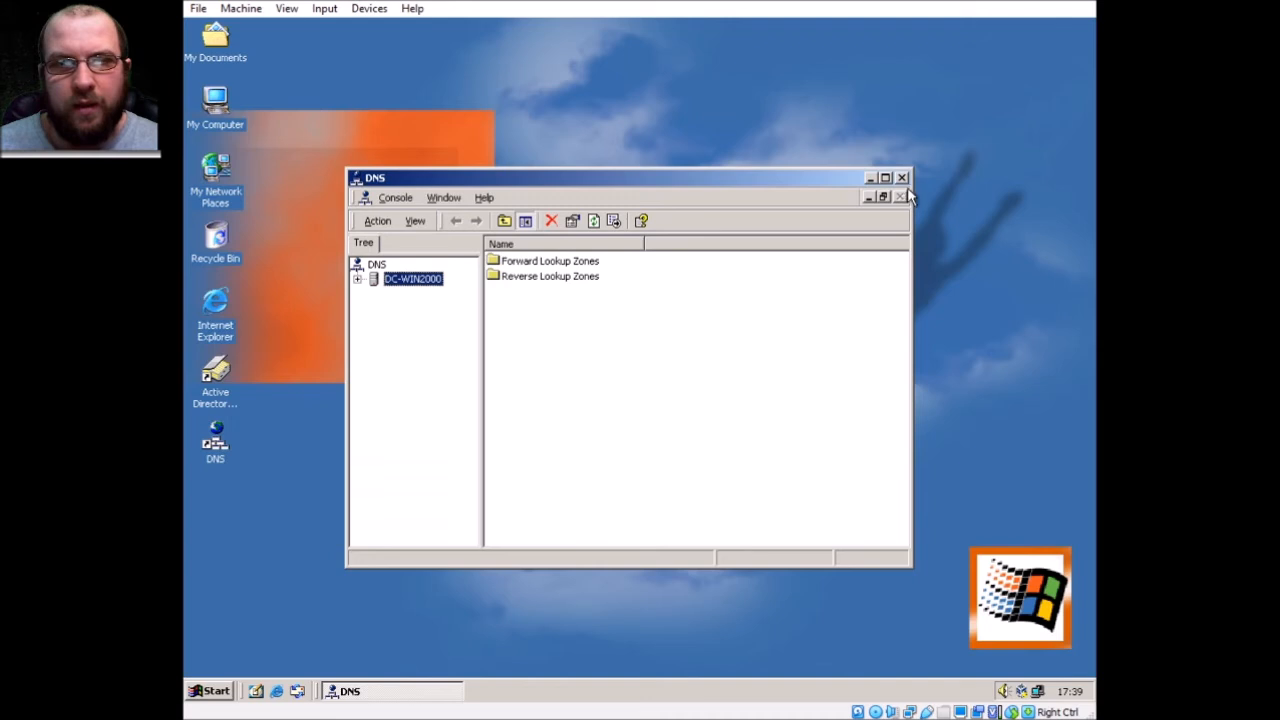
{"action": "left_click", "coordinate": [901, 178]}
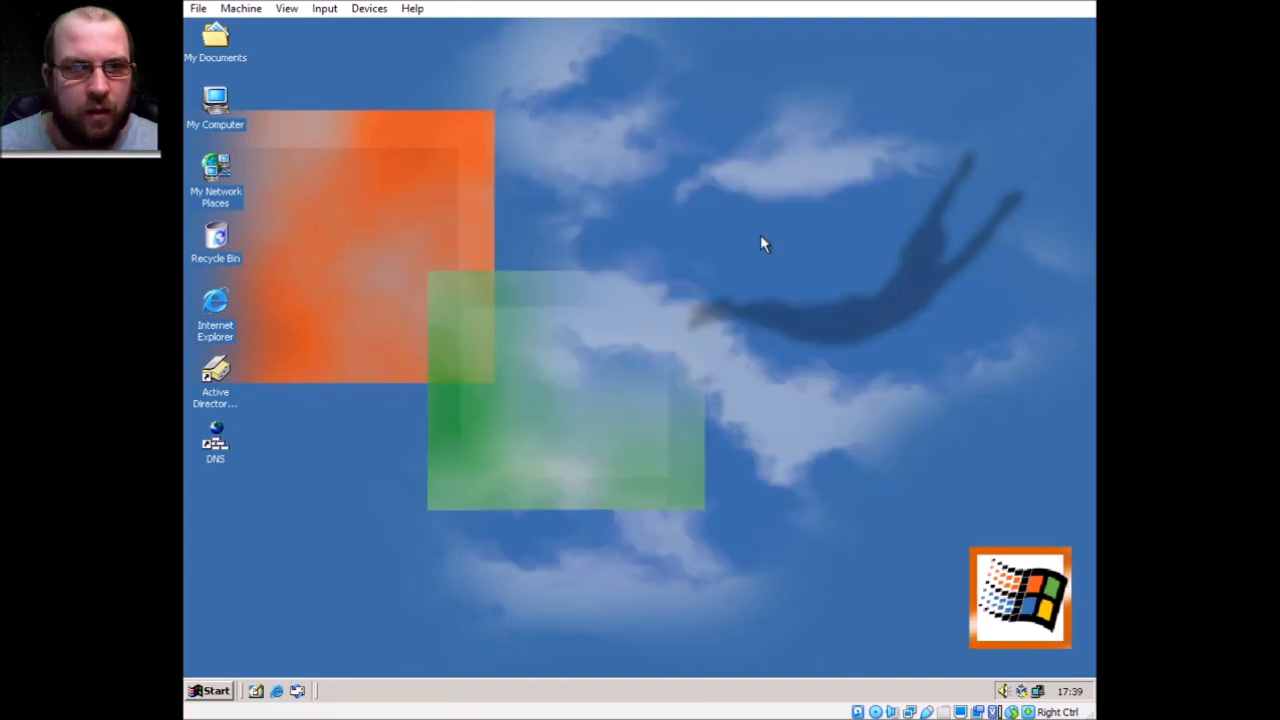
Launch Configure Your Server from Administrative Tools and navigate through Networking to its DHCP page
{"action": "left_click", "coordinate": [225, 690]}
{"action": "mouse_move", "coordinate": [295, 486]}
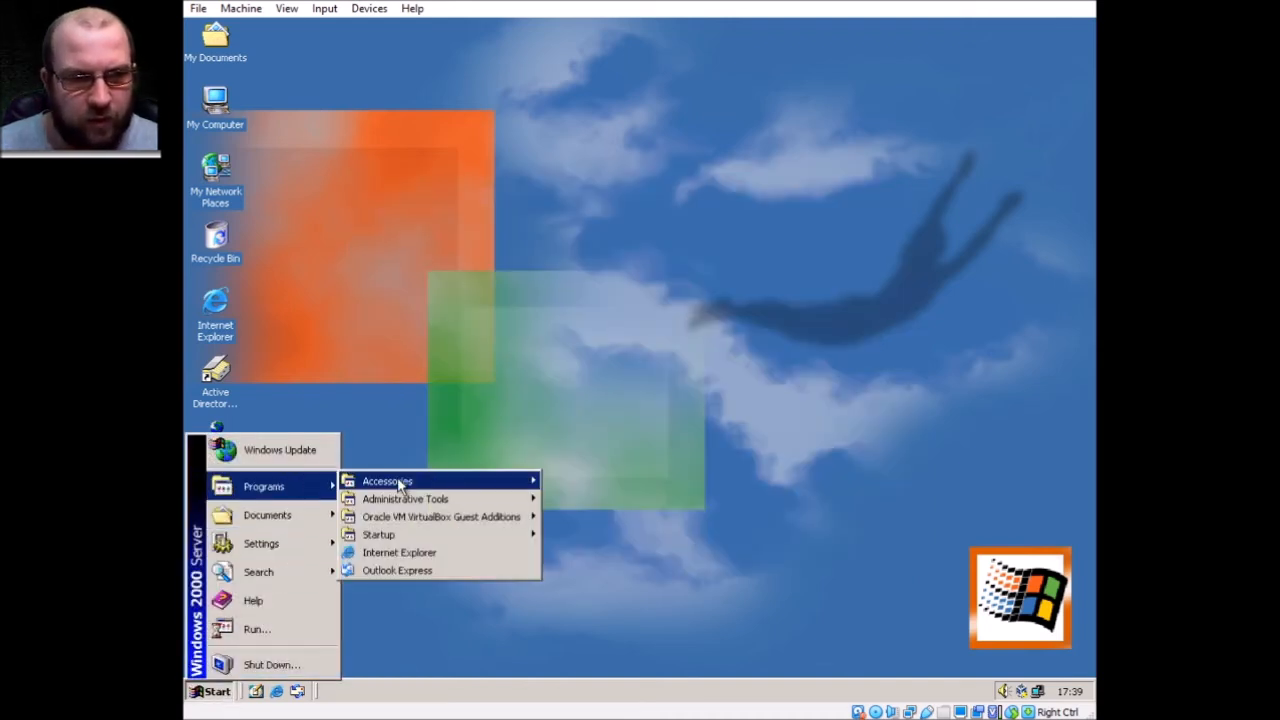
{"action": "mouse_move", "coordinate": [470, 499]}
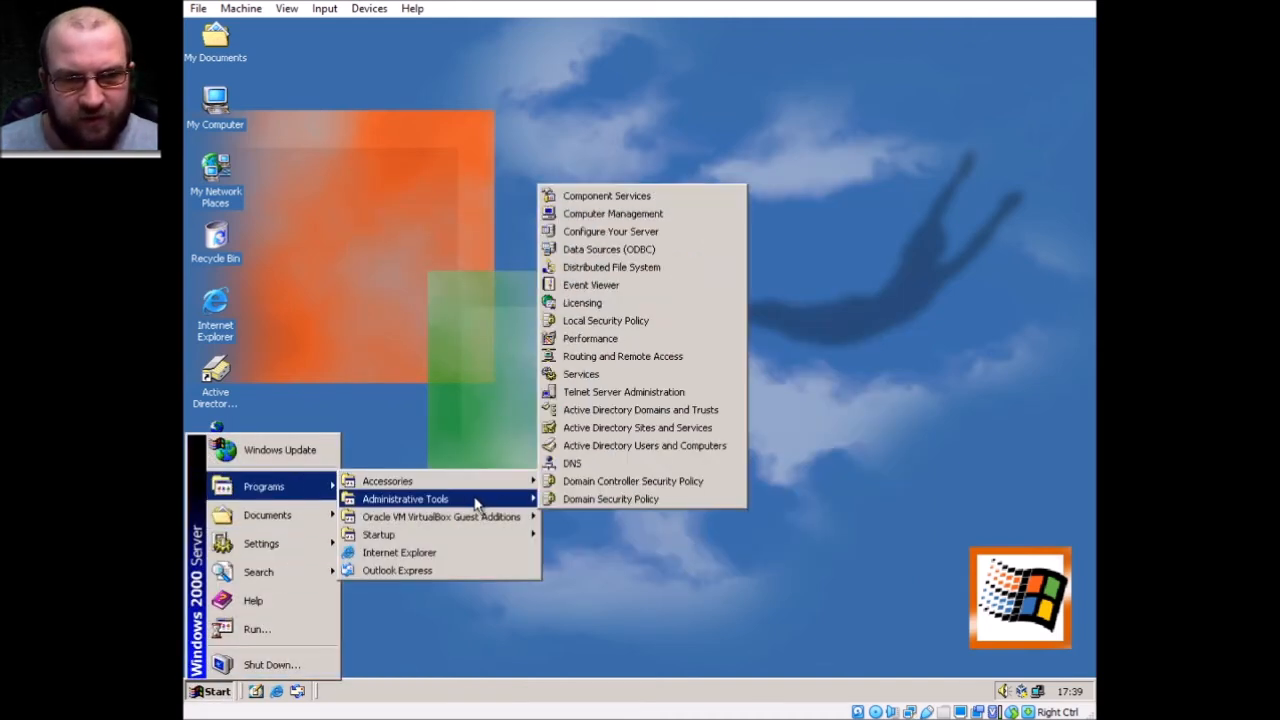
{"action": "left_click", "coordinate": [668, 235]}
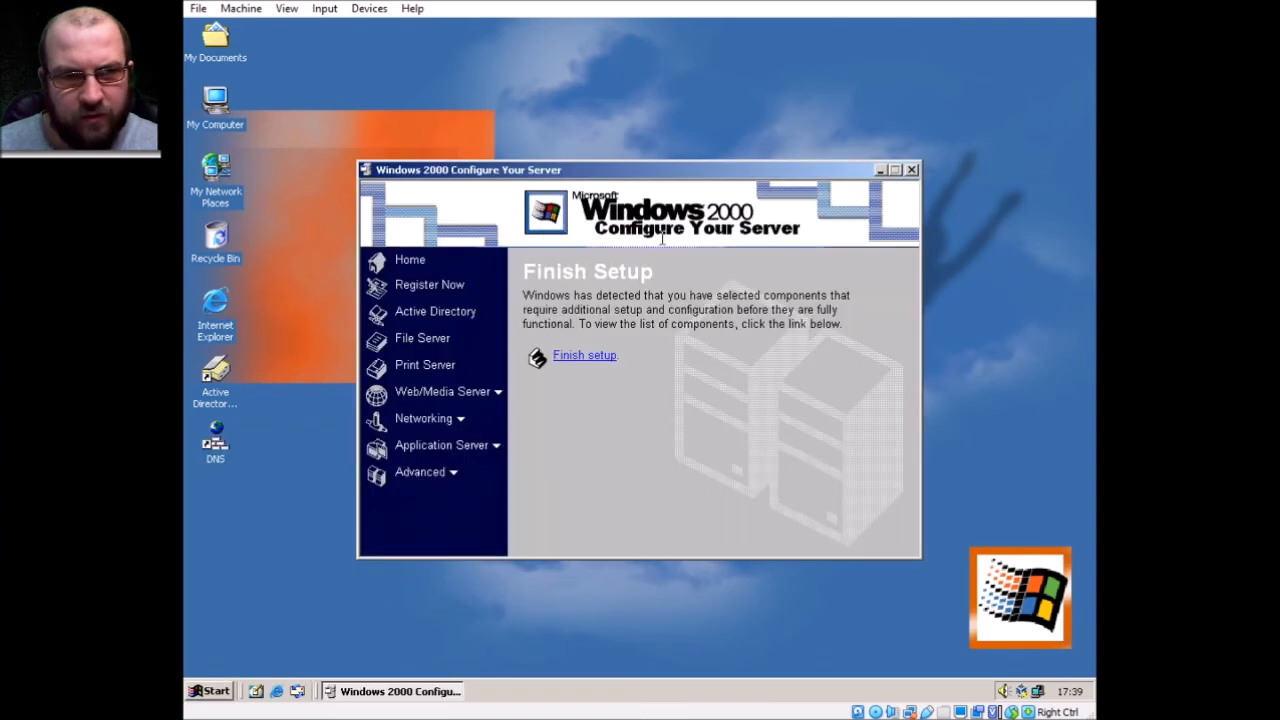
{"action": "left_click", "coordinate": [422, 313]}
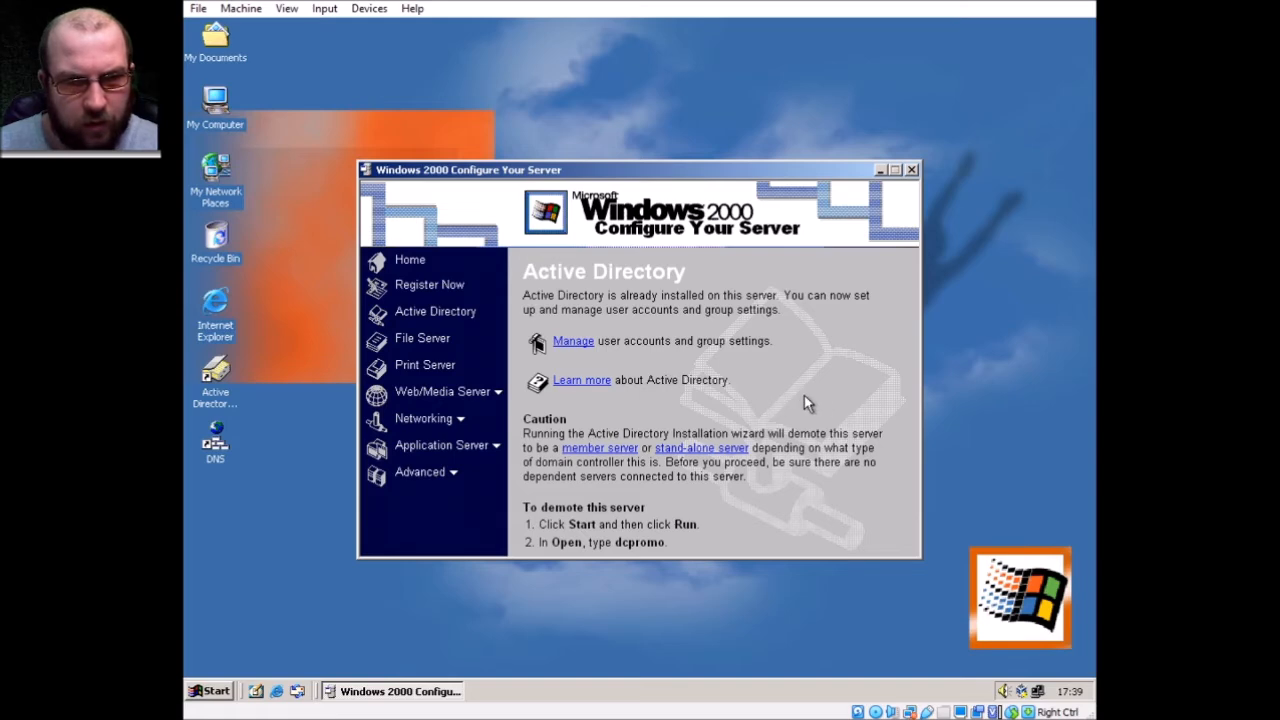
{"action": "left_click", "coordinate": [455, 394]}
{"action": "left_click", "coordinate": [428, 445]}
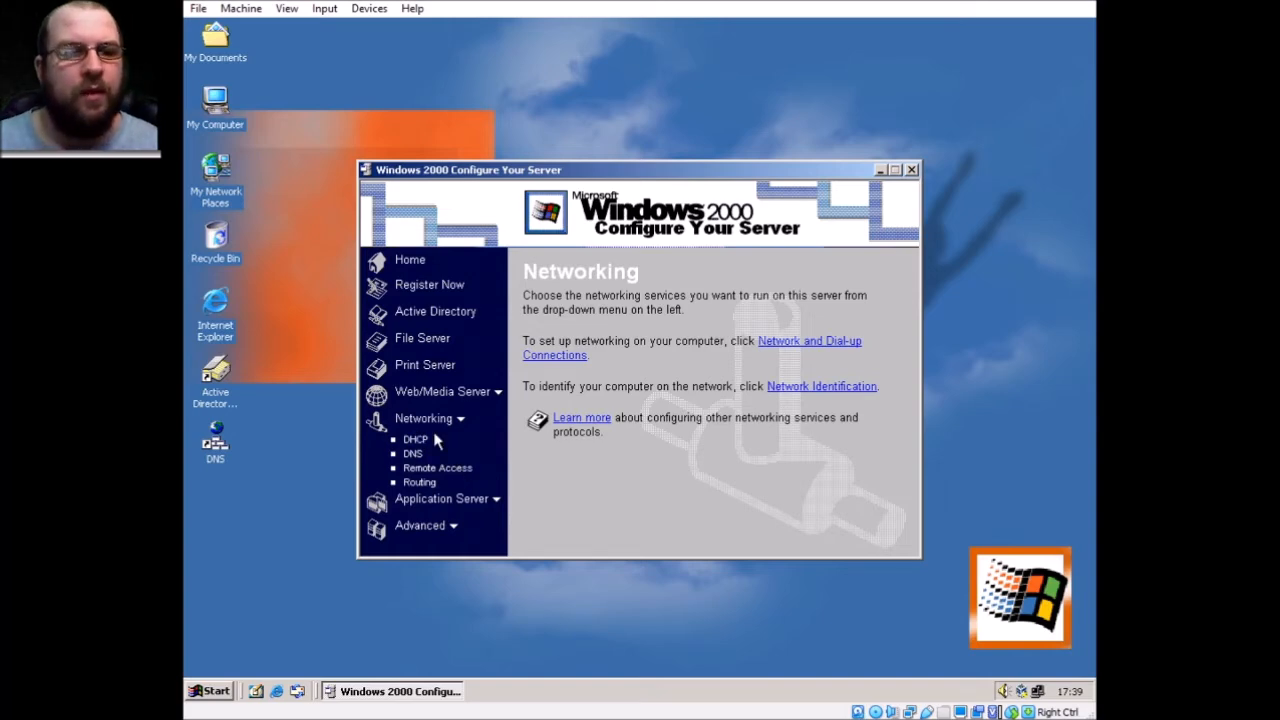
{"action": "left_click", "coordinate": [417, 441]}
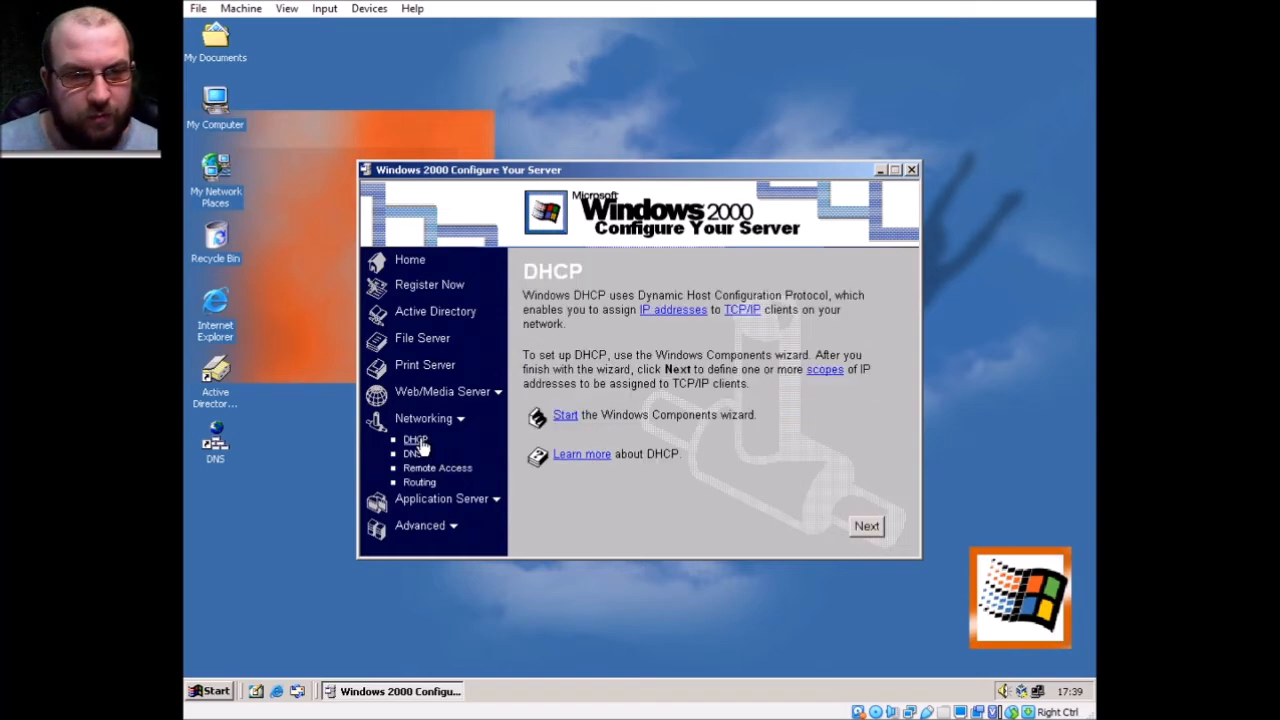
Start the Windows Components wizard and move to the Networking Services component
{"action": "left_click", "coordinate": [570, 415]}
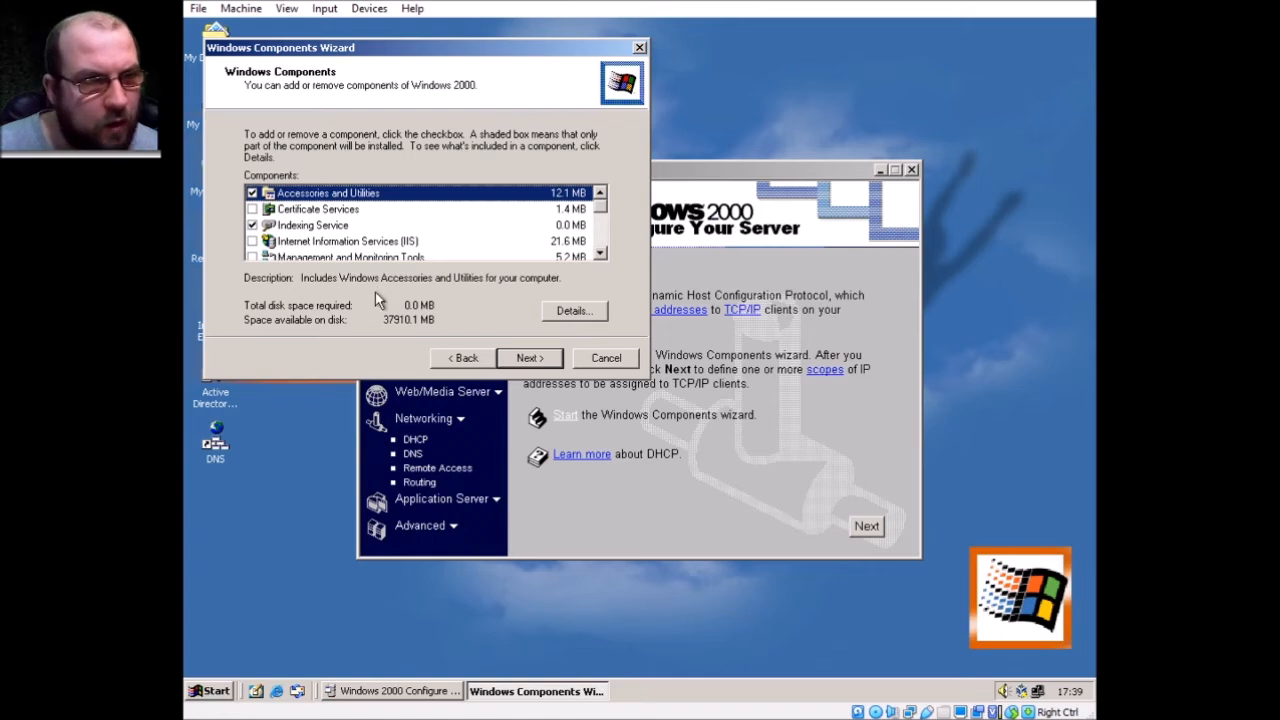
{"action": "key", "text": "Down"}
{"action": "key", "text": "Down"}
{"action": "key", "text": "Down"}
{"action": "key", "text": "Down"}
{"action": "key", "text": "Down"}
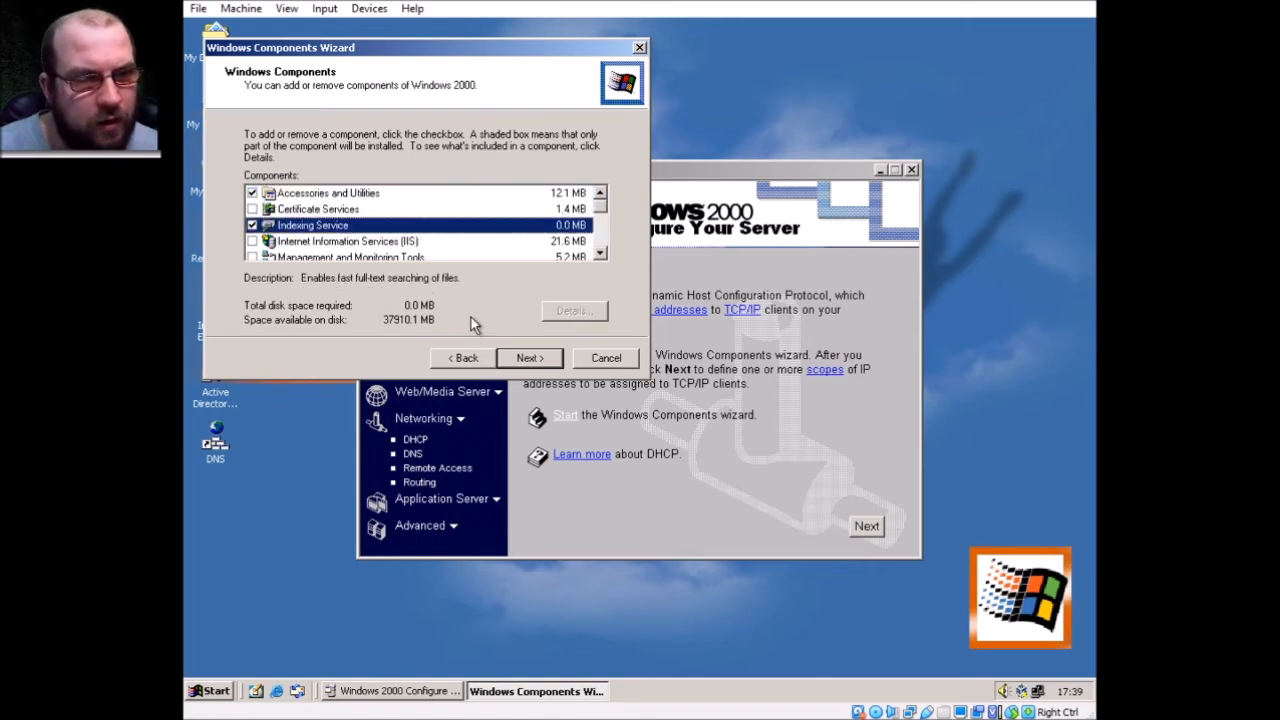
{"action": "key", "text": "Down"}
{"action": "key", "text": "Down"}
{"action": "key", "text": "Down"}
{"action": "key", "text": "Down"}
{"action": "key", "text": "Down"}
{"action": "key", "text": "Down"}
{"action": "key", "text": "Down"}
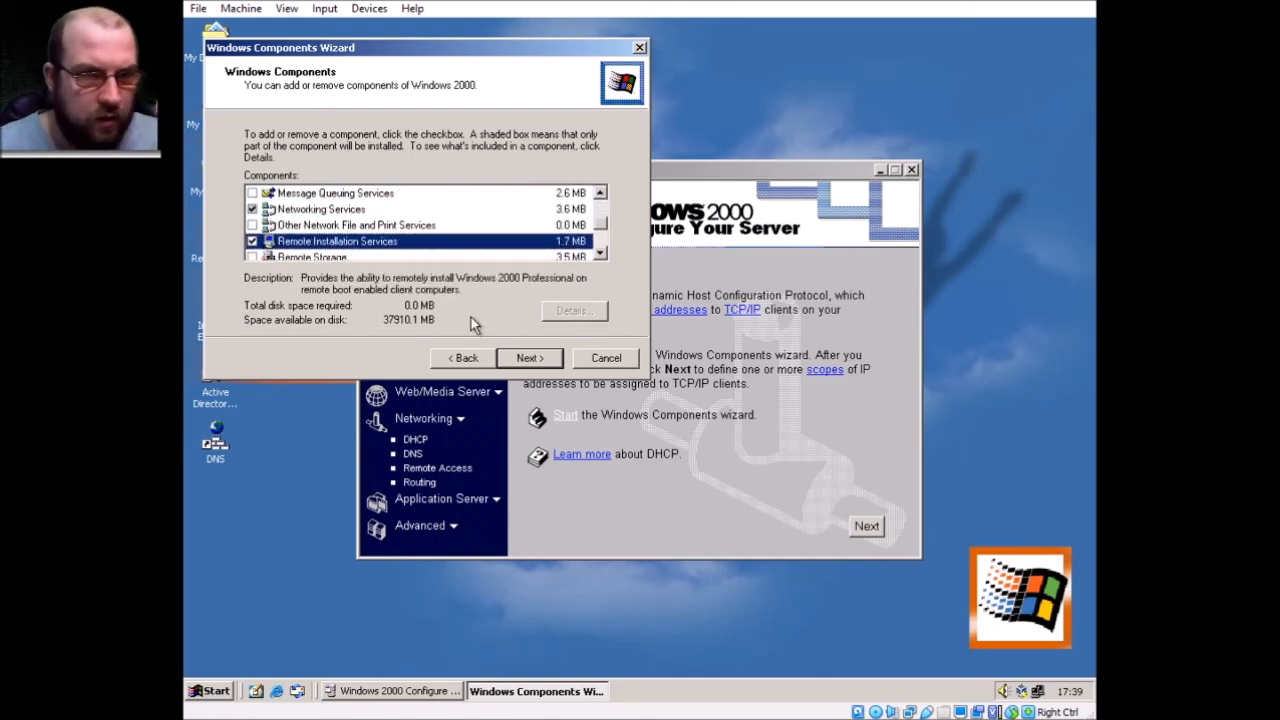
{"action": "key", "text": "Down"}
{"action": "key", "text": "Up"}
{"action": "key", "text": "Up"}
{"action": "key", "text": "Up"}
{"action": "key", "text": "Up"}
{"action": "key", "text": "Up"}
{"action": "key", "text": "Up"}
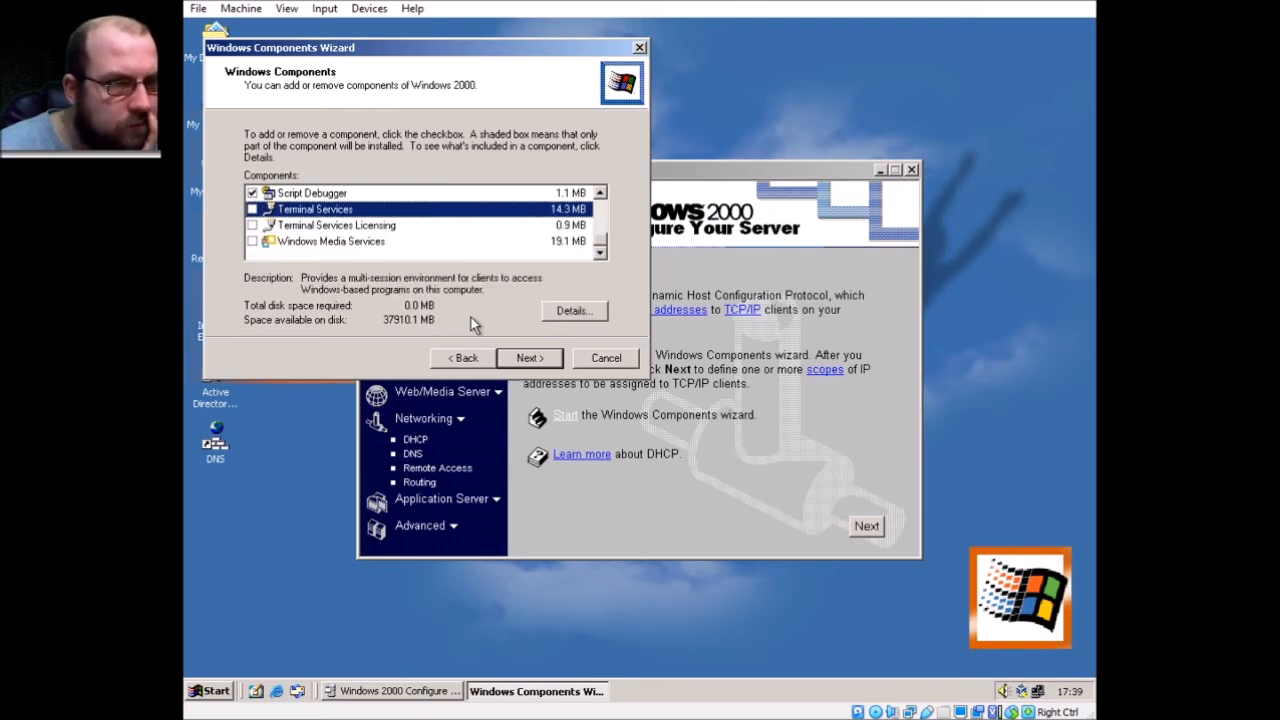
{"action": "key", "text": "Up"}
{"action": "key", "text": "Up"}
{"action": "key", "text": "Down"}
{"action": "key", "text": "Down"}
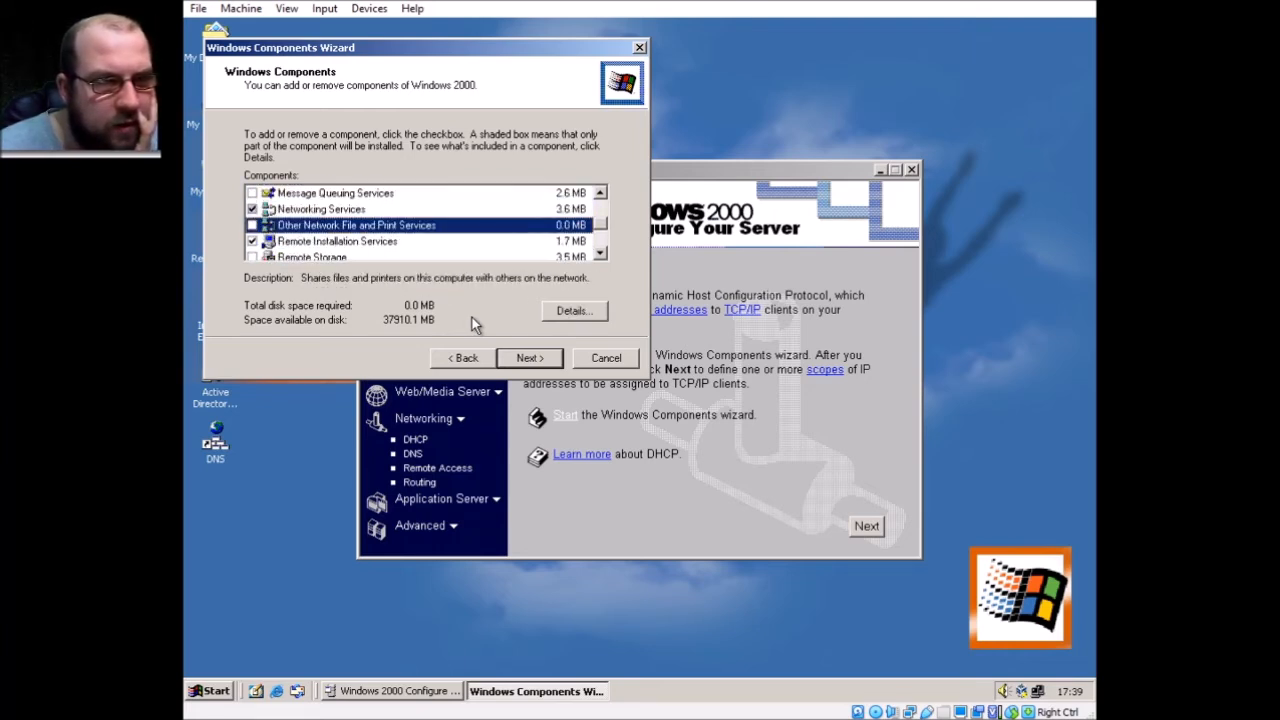
{"action": "key", "text": "Up"}
Tick DHCP and WINS in the Networking Services subcomponents and confirm
{"action": "left_click", "coordinate": [572, 311]}
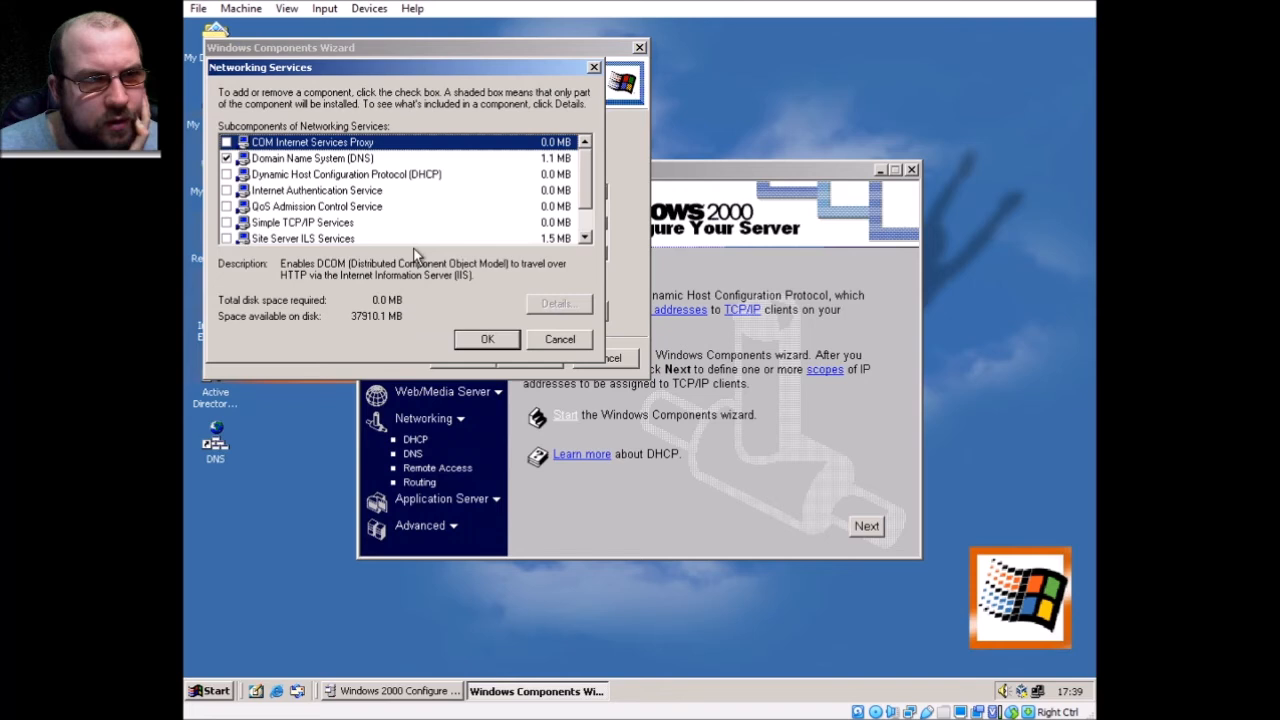
{"action": "left_click", "coordinate": [226, 175]}
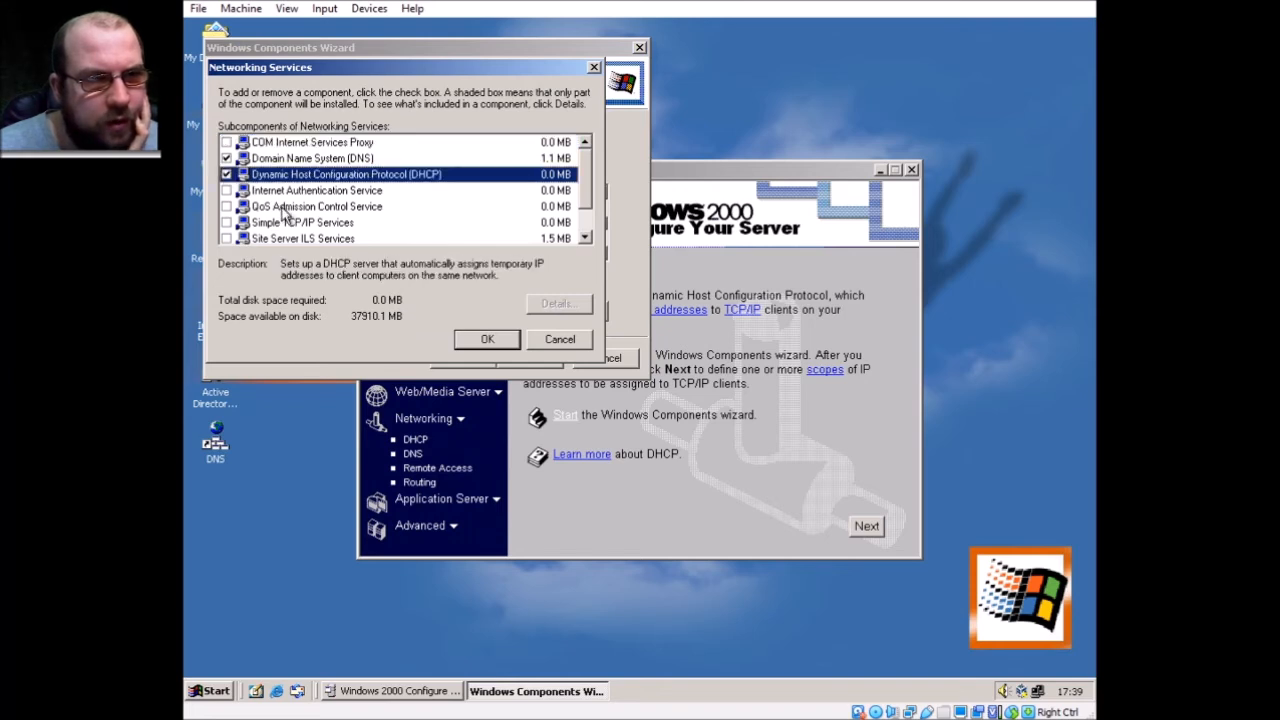
{"action": "scroll", "coordinate": [283, 213], "scroll_direction": "down", "scroll_amount": 1}
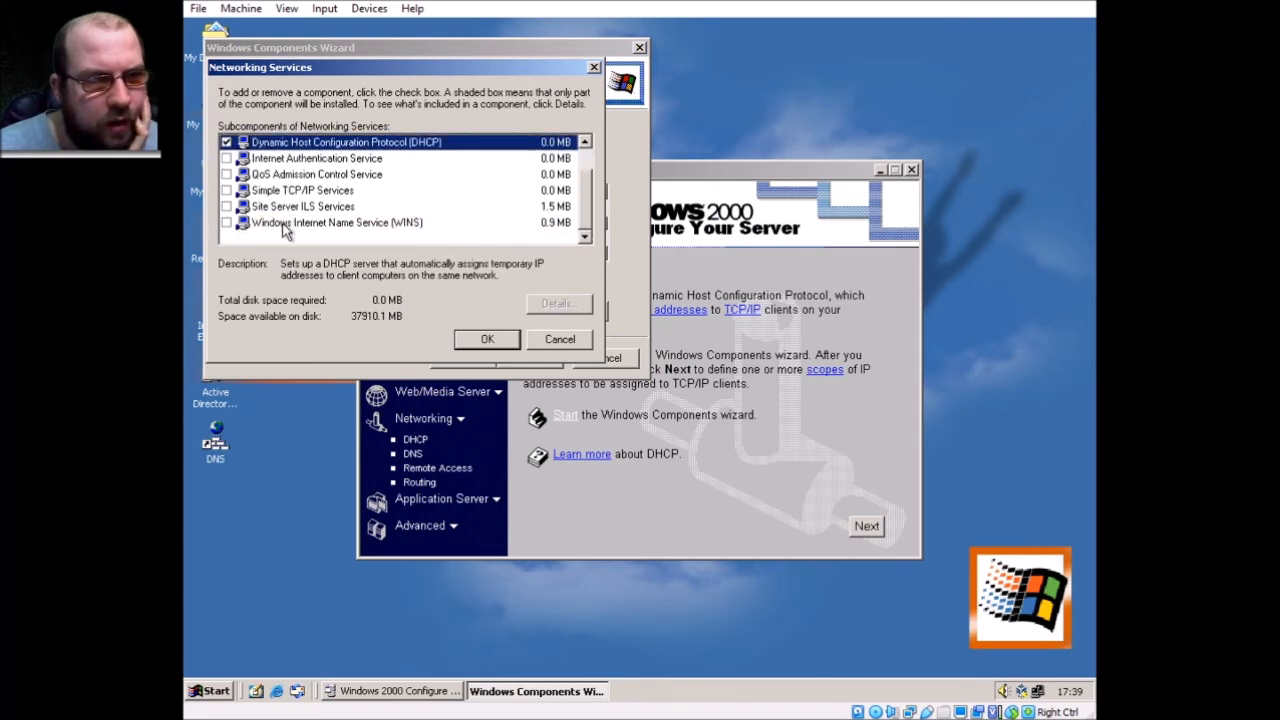
{"action": "left_click", "coordinate": [285, 223]}
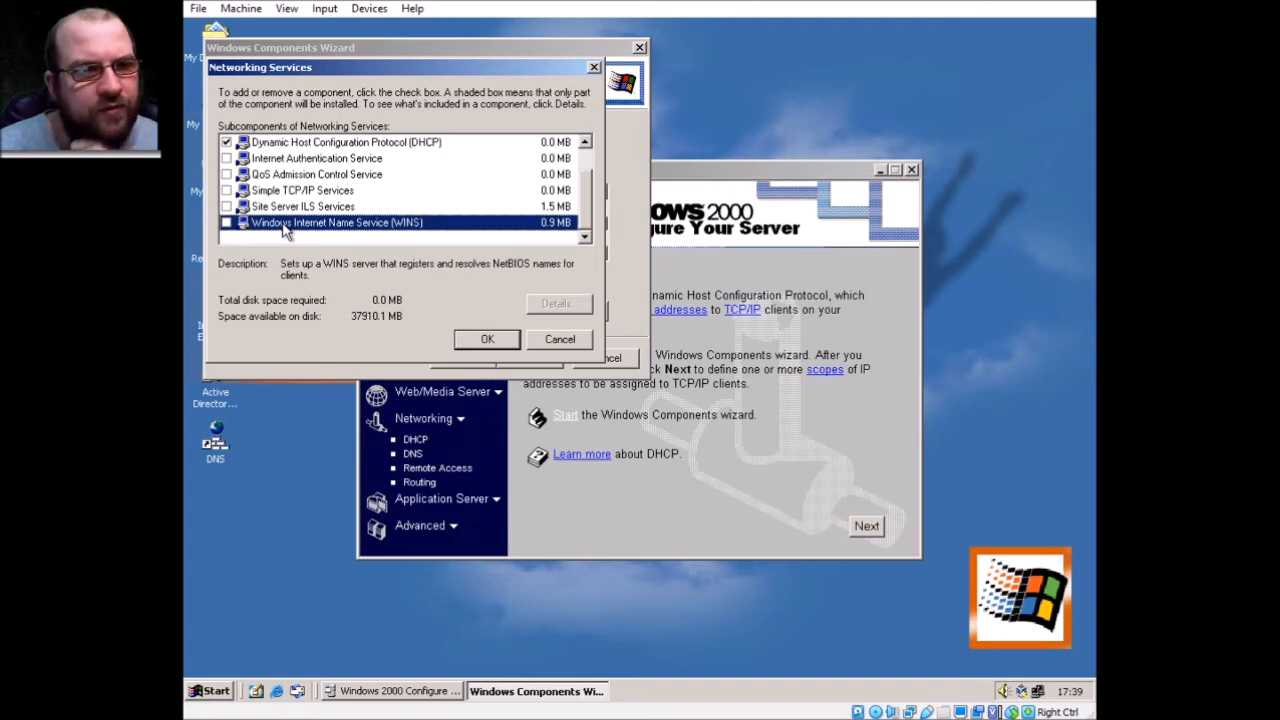
{"action": "left_click", "coordinate": [226, 223]}
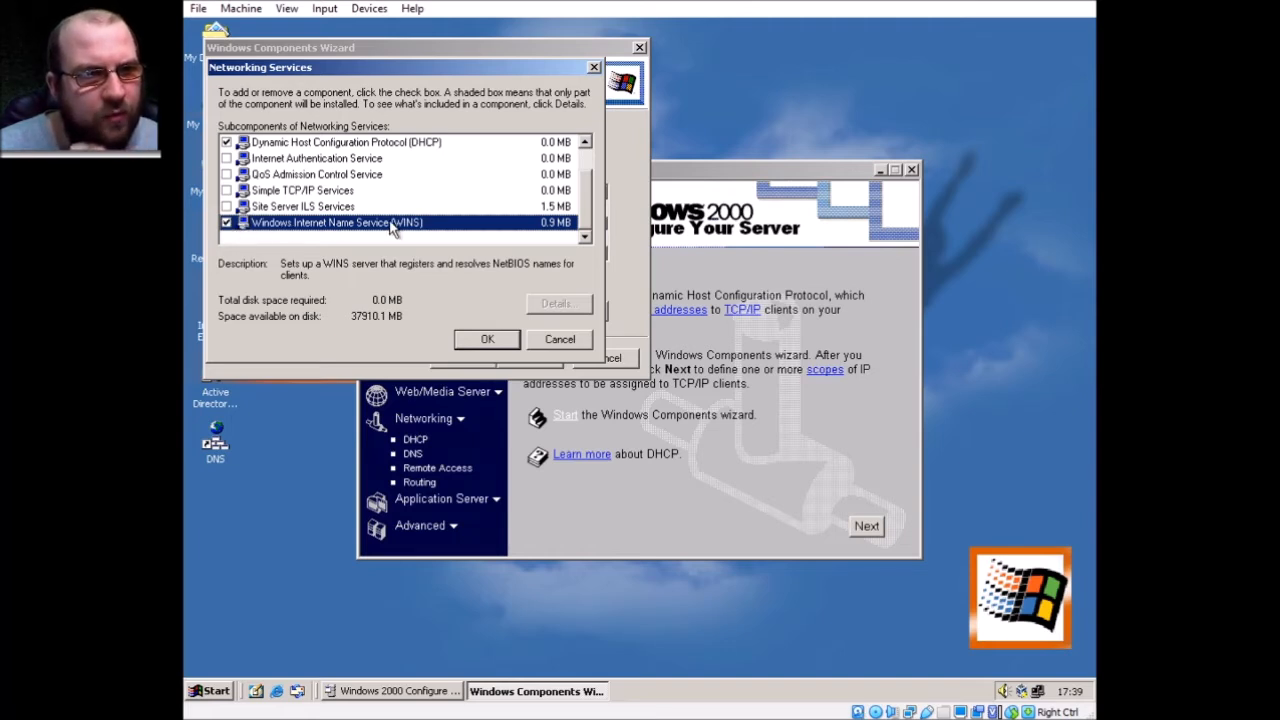
{"action": "left_click", "coordinate": [487, 339]}
Install the chosen components, close Configure Your Server, and finish the wizard
{"action": "left_click", "coordinate": [530, 358]}
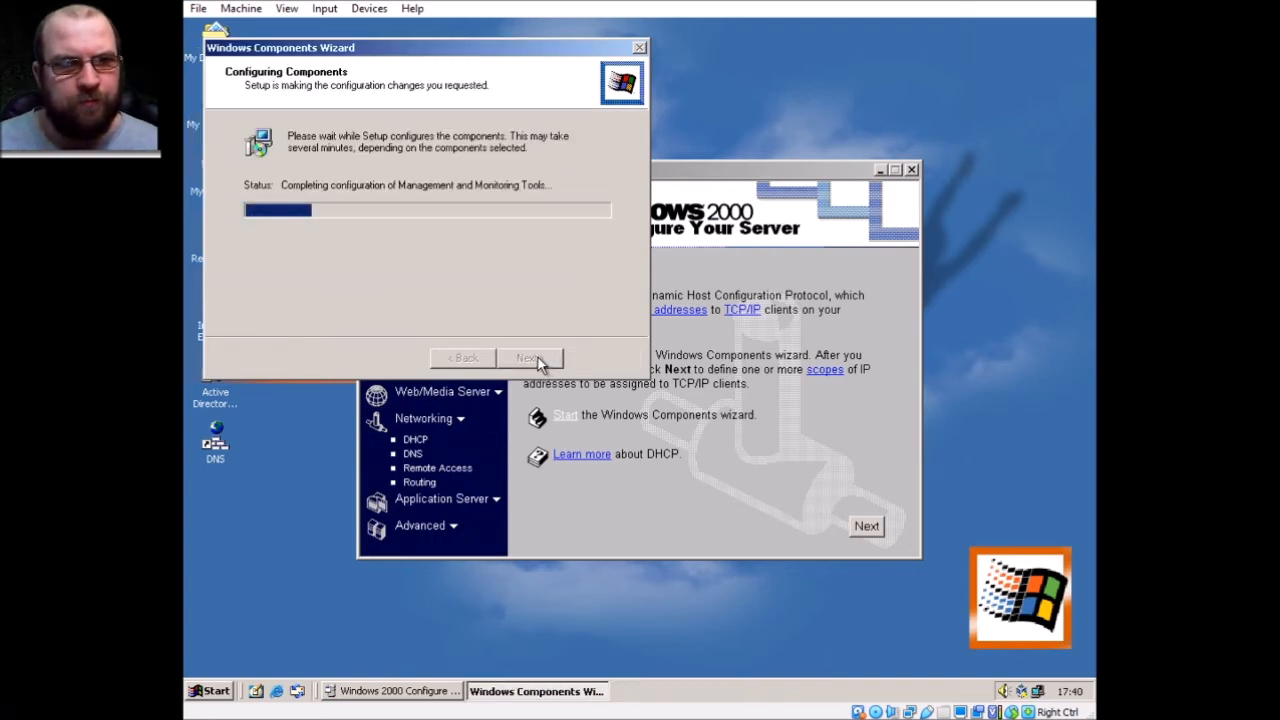
{"action": "left_click", "coordinate": [911, 170]}
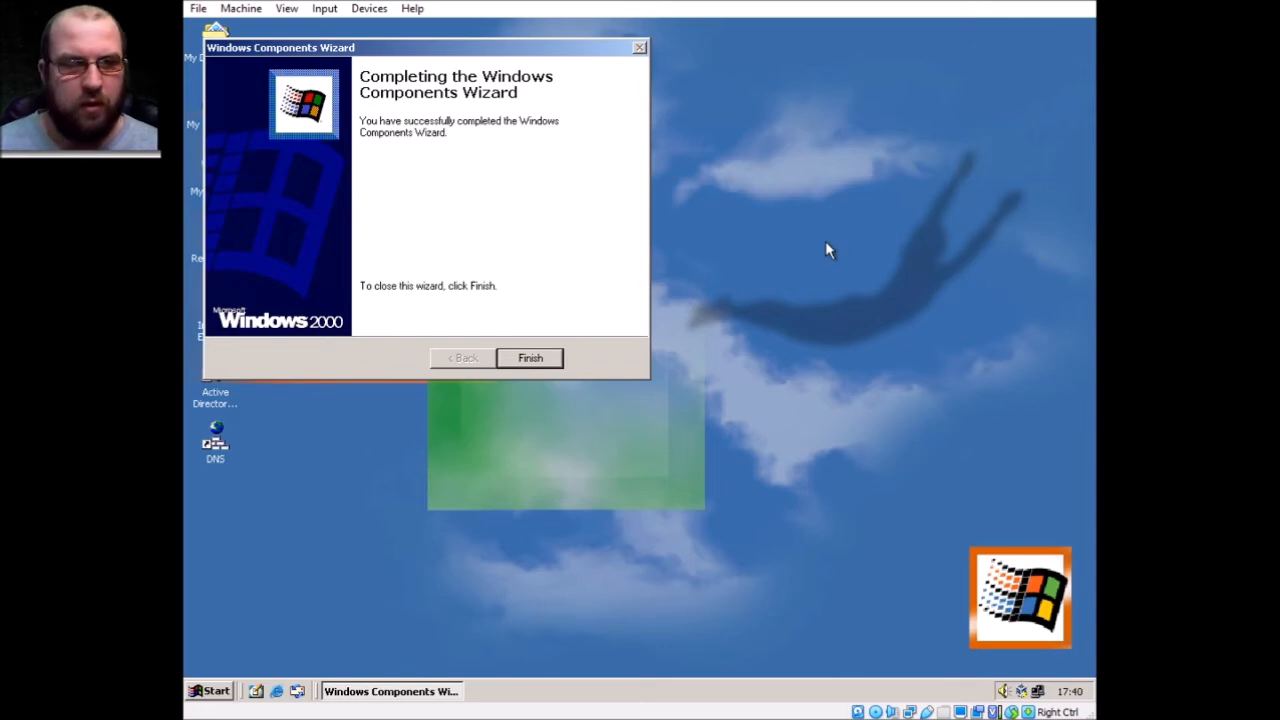
{"action": "key", "text": "Return"}
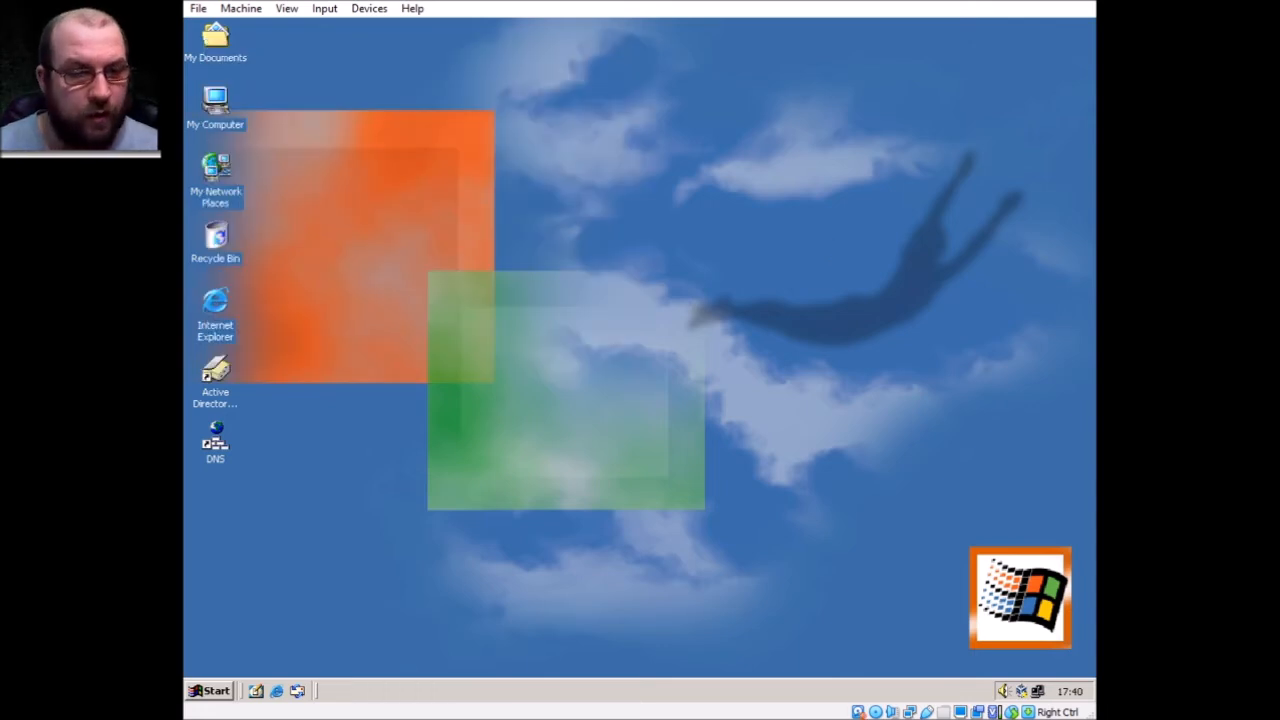
Send the DHCP tool from Administrative Tools to the desktop as a shortcut
{"action": "left_click", "coordinate": [207, 690]}
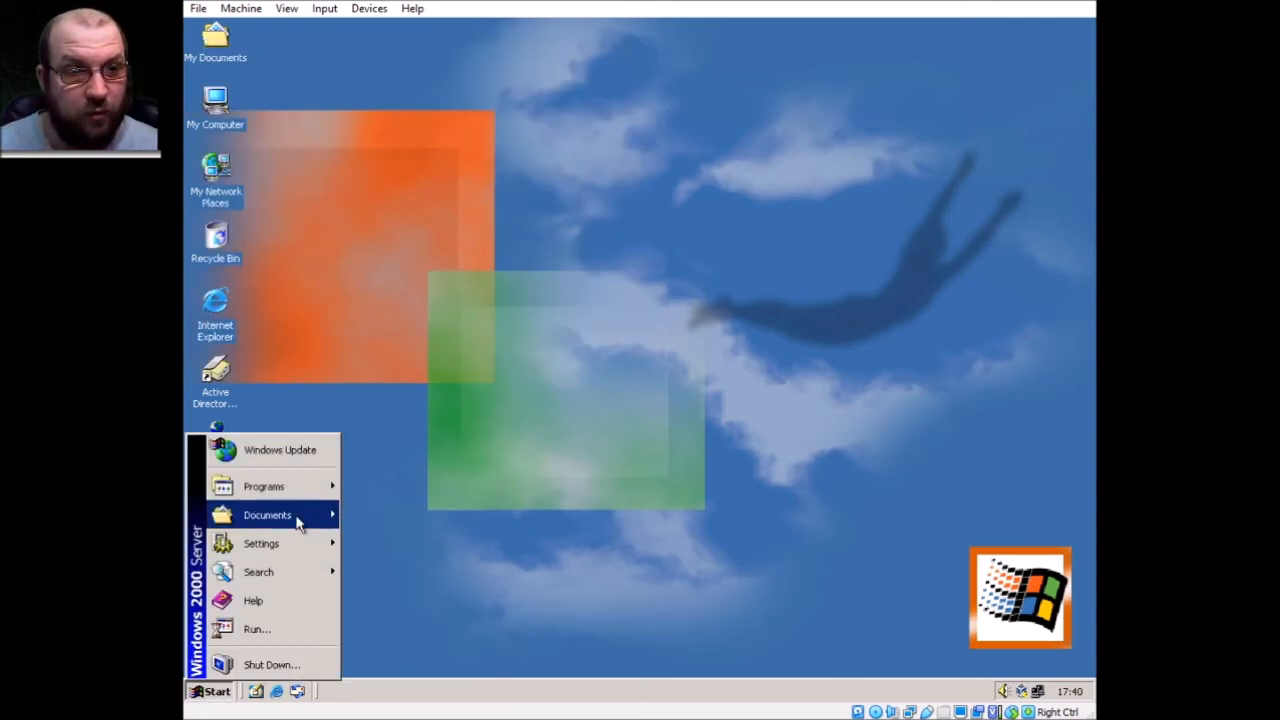
{"action": "mouse_move", "coordinate": [290, 487]}
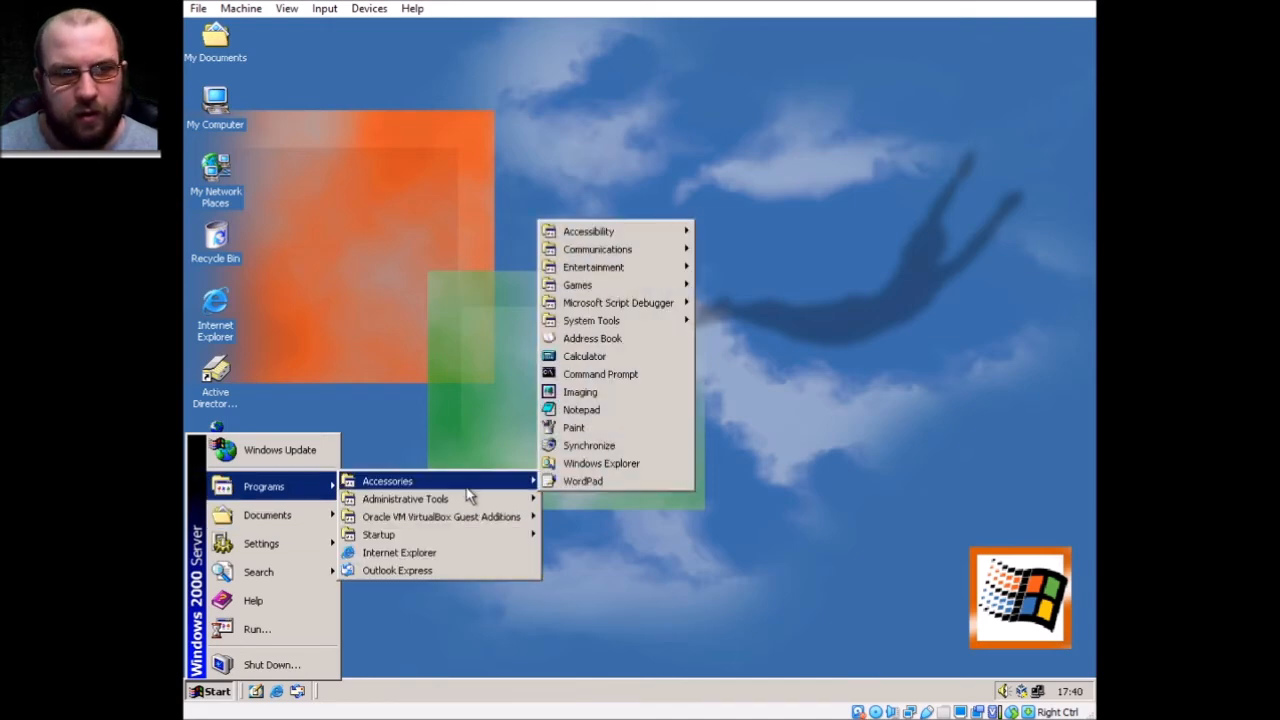
{"action": "mouse_move", "coordinate": [470, 500]}
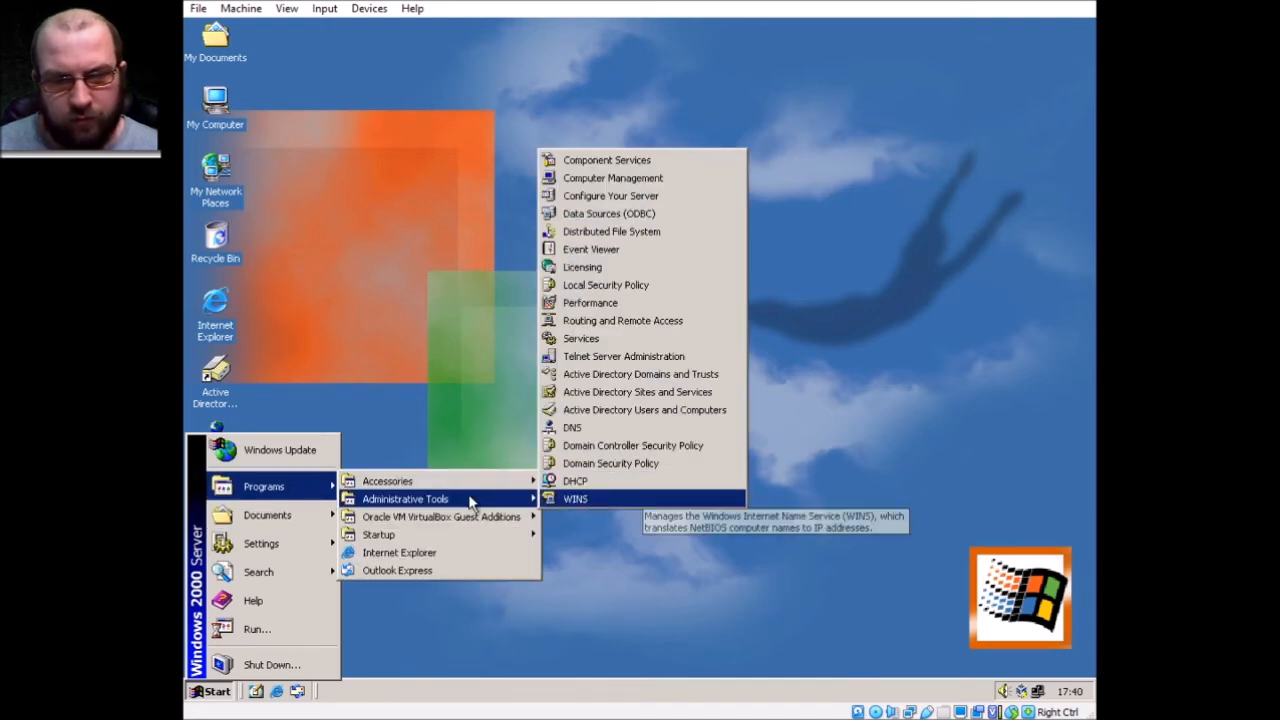
{"action": "right_click", "coordinate": [472, 499]}
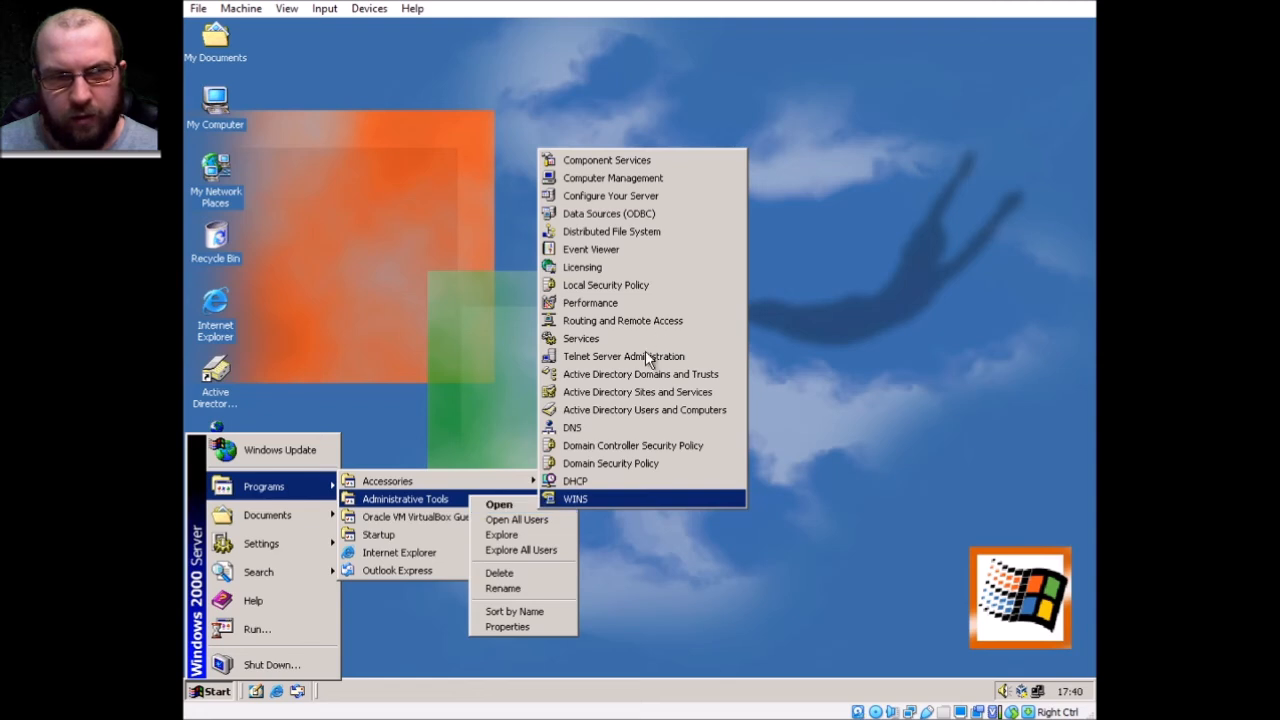
{"action": "right_click", "coordinate": [604, 482]}
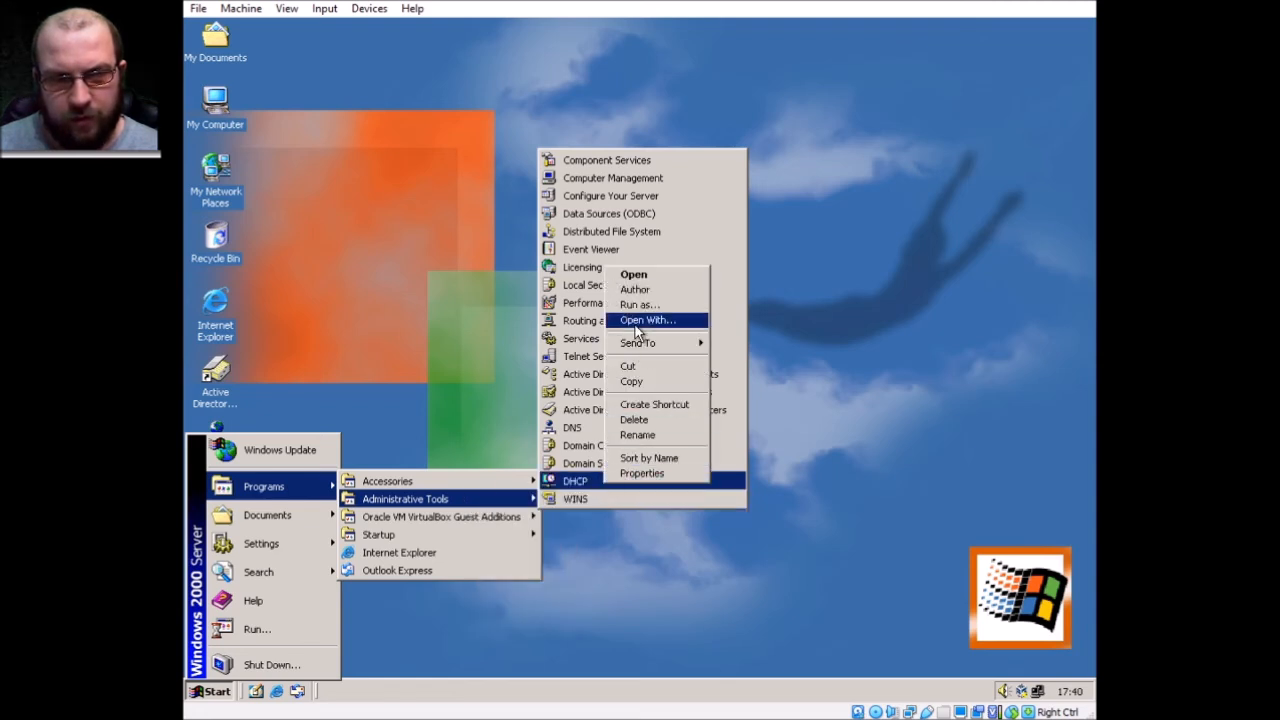
{"action": "left_click", "coordinate": [803, 346]}
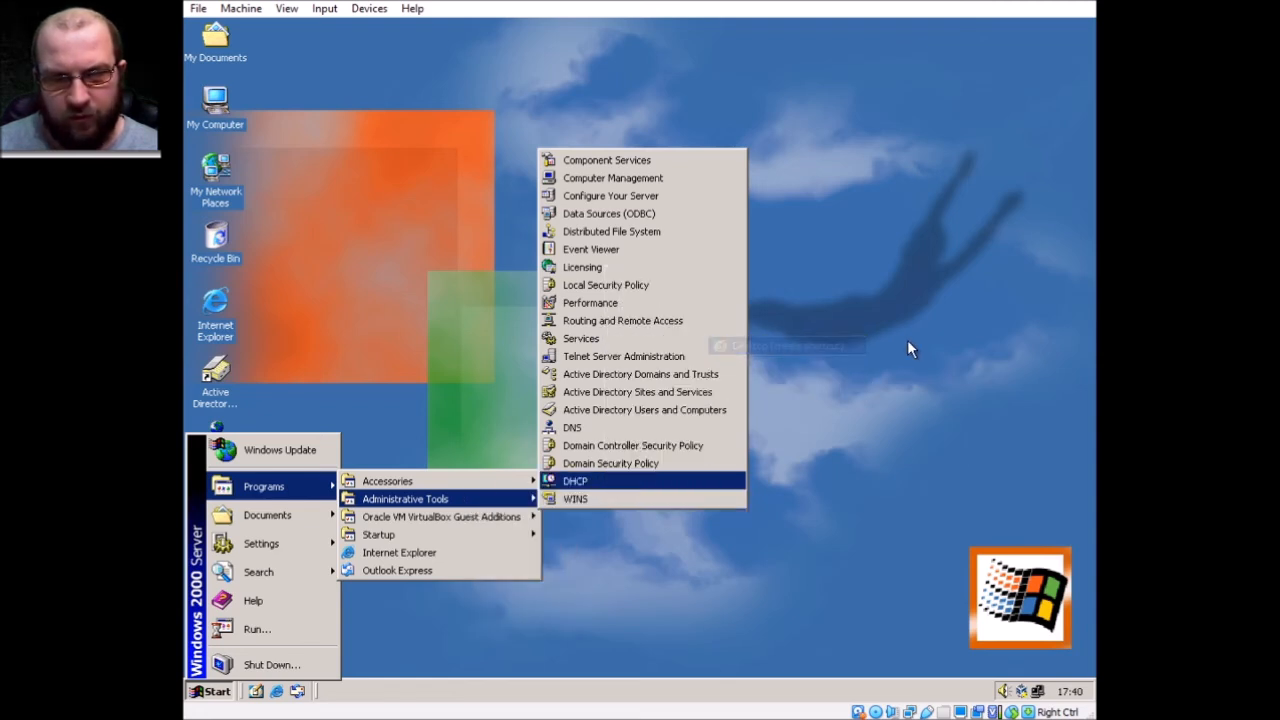
{"action": "left_click", "coordinate": [458, 372]}
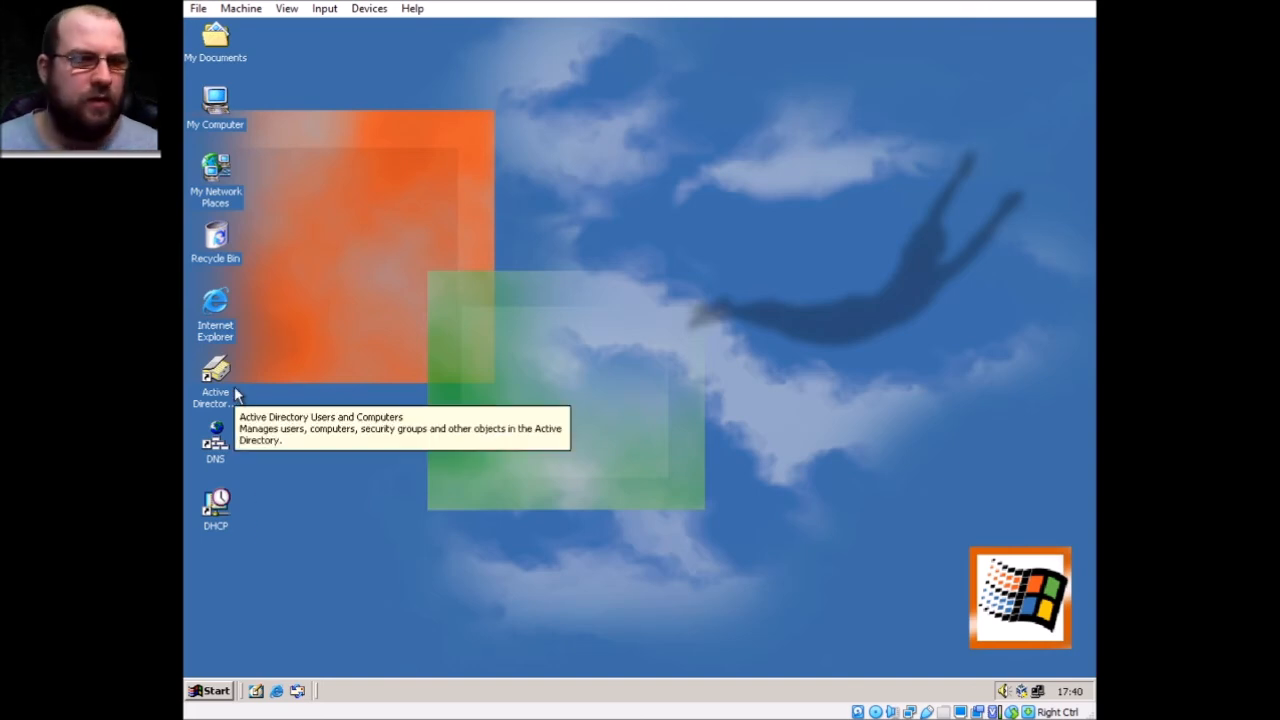
Open the DHCP console maximized, widen the tree pane, and expand dc-win2000 to Server Options
{"action": "double_click", "coordinate": [228, 519]}
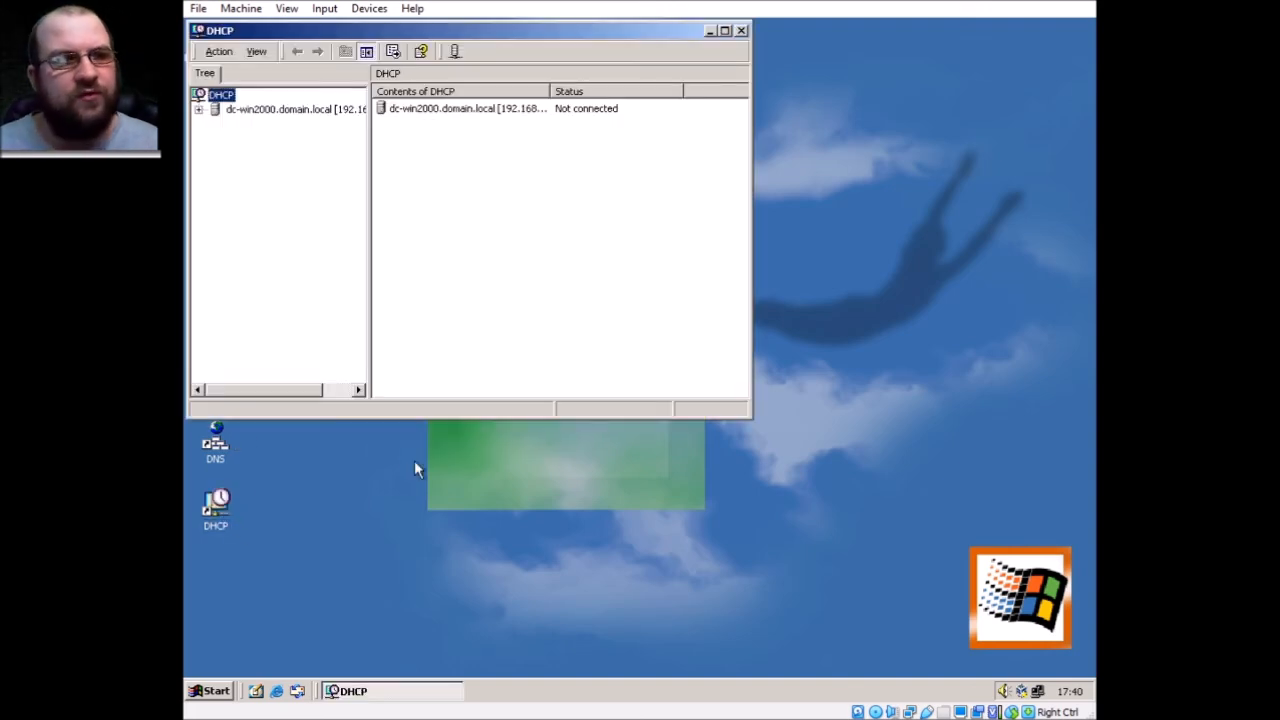
{"action": "double_click", "coordinate": [403, 33]}
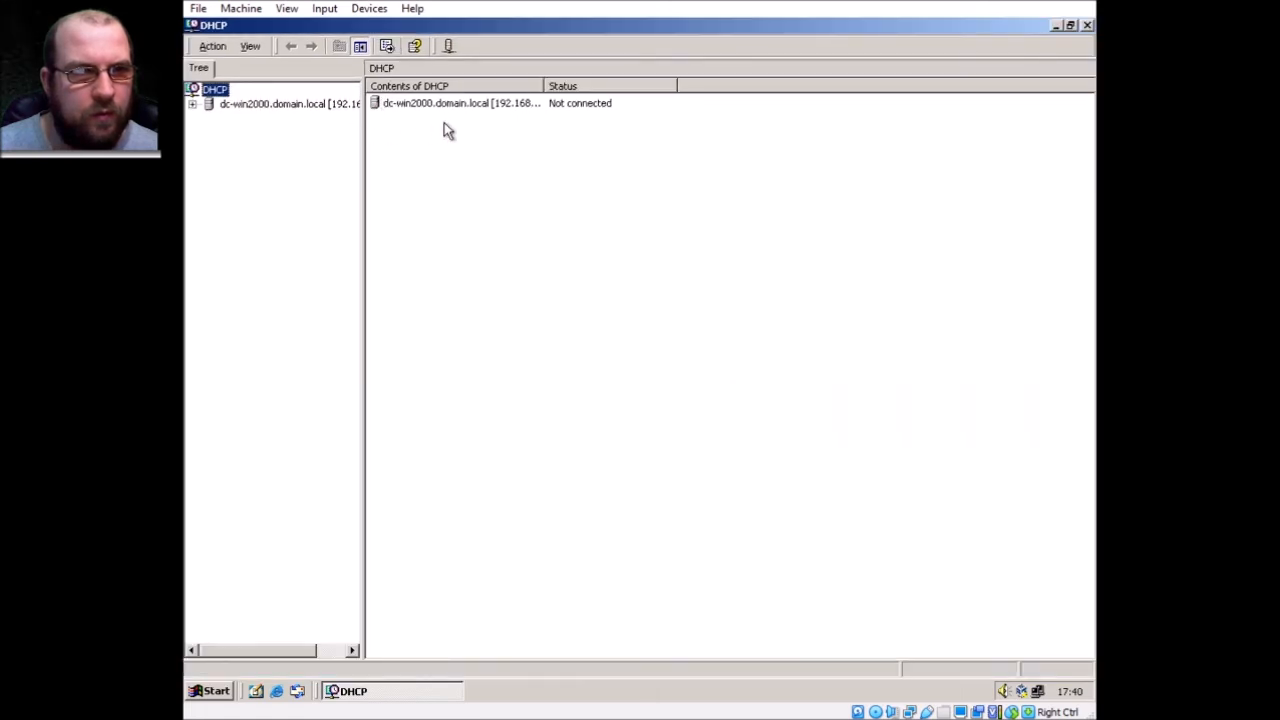
{"action": "left_click_drag", "start_coordinate": [363, 125], "coordinate": [437, 126]}
{"action": "left_click", "coordinate": [192, 104]}
{"action": "left_click", "coordinate": [258, 106]}
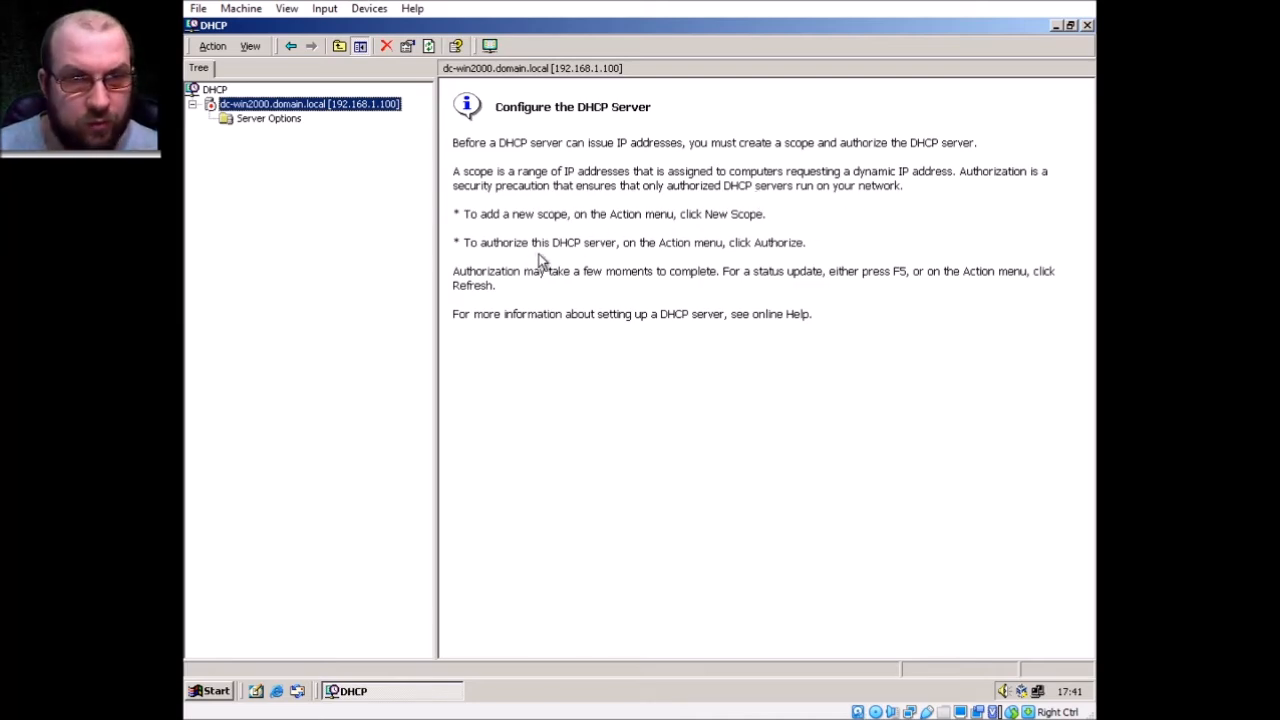
{"action": "left_click", "coordinate": [267, 119]}
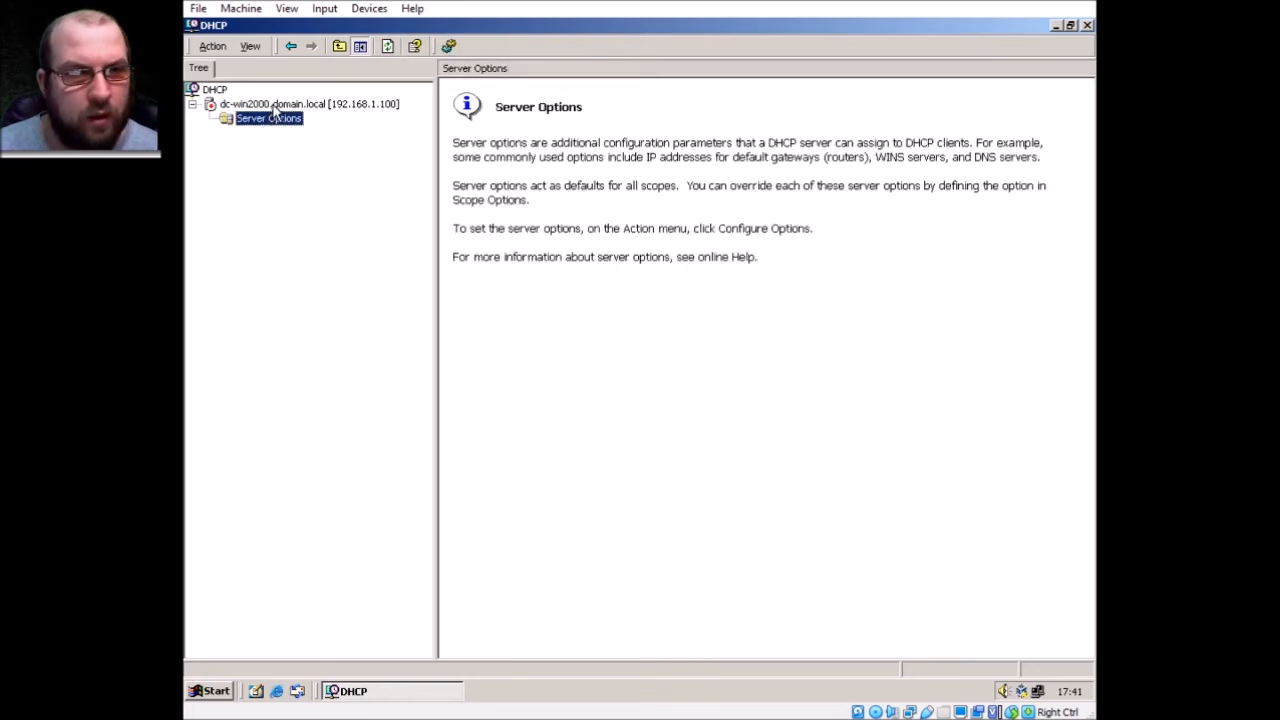
Start a new scope on the DHCP server and name it ClientPCs
{"action": "right_click", "coordinate": [271, 107]}
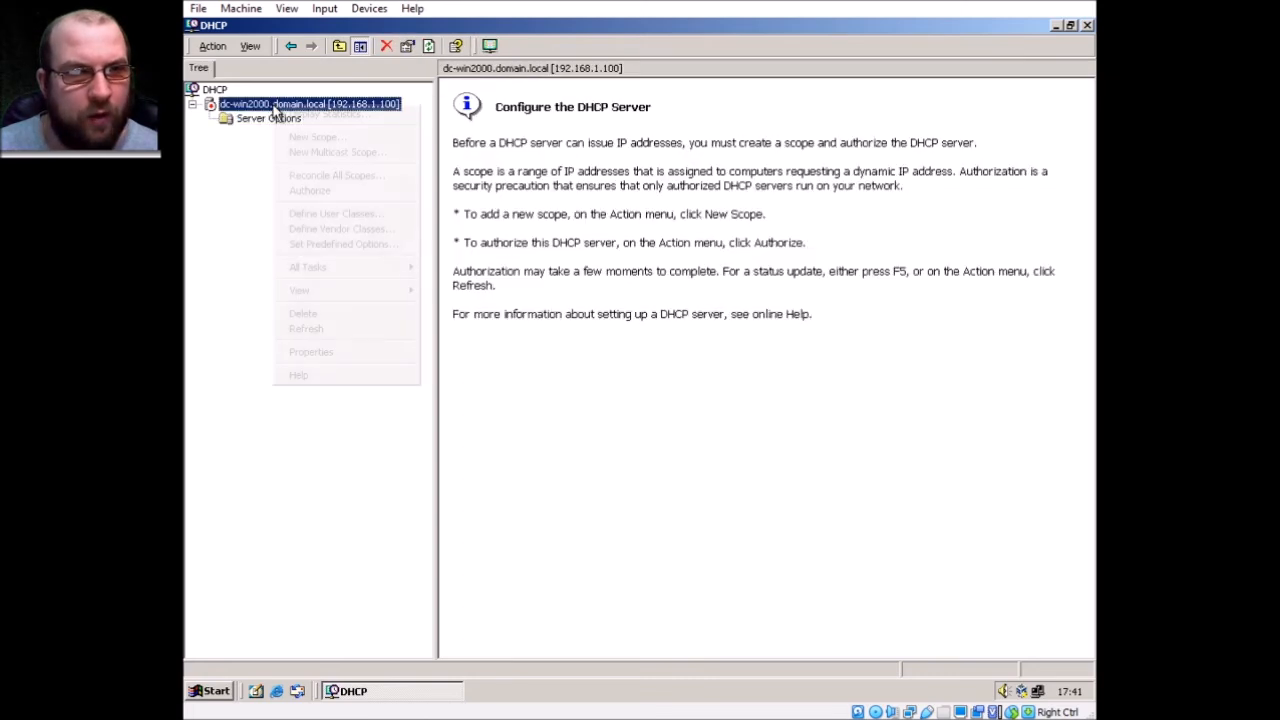
{"action": "left_click", "coordinate": [355, 136]}
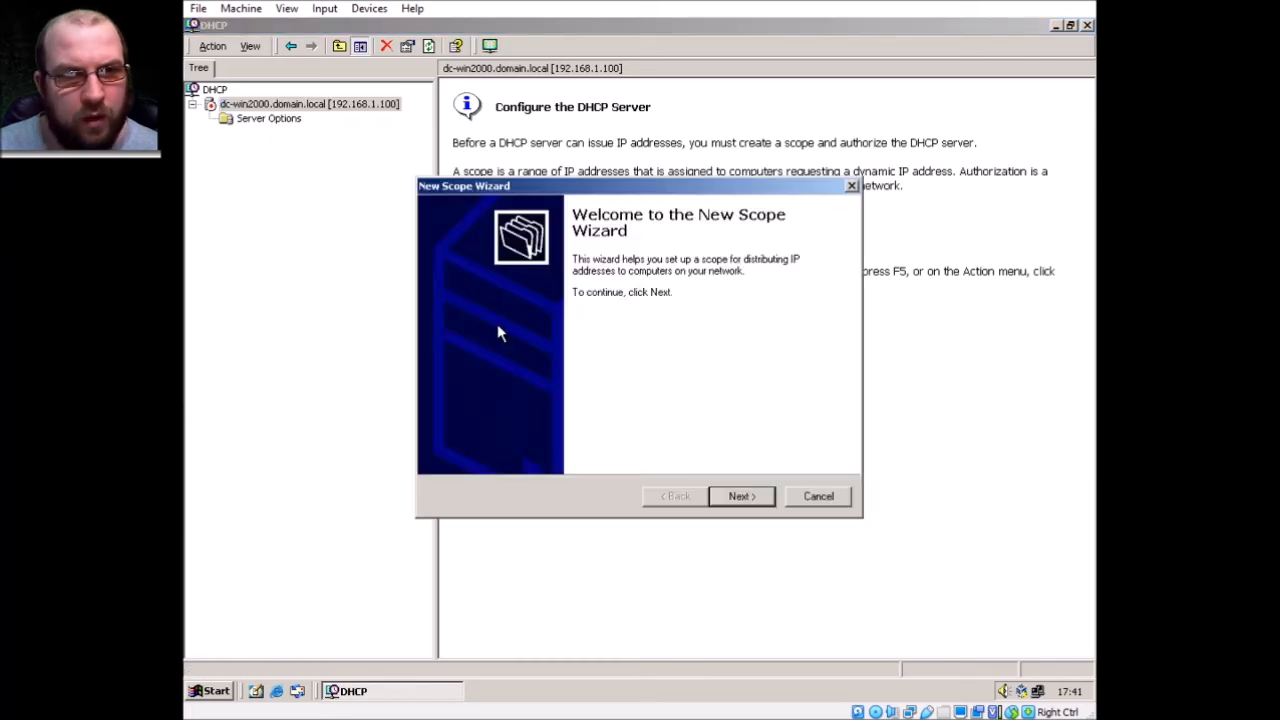
{"action": "left_click", "coordinate": [745, 497]}
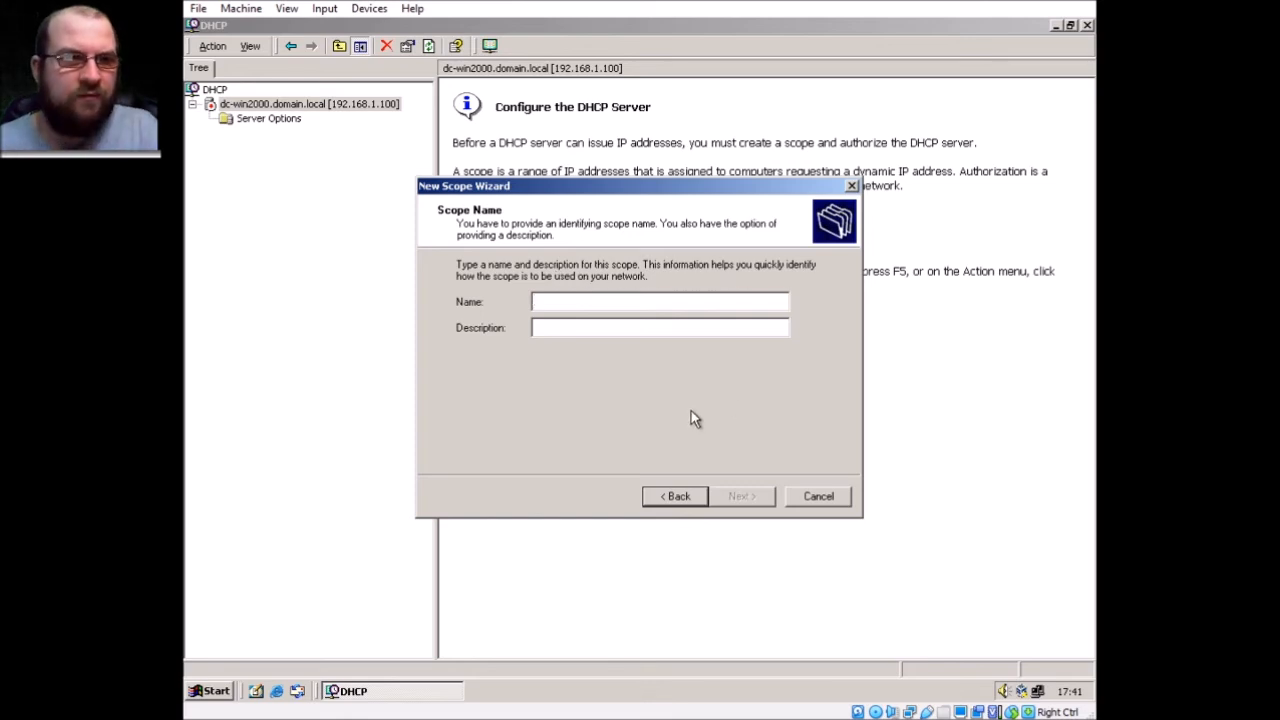
{"action": "type", "text": "ClientPCs"}
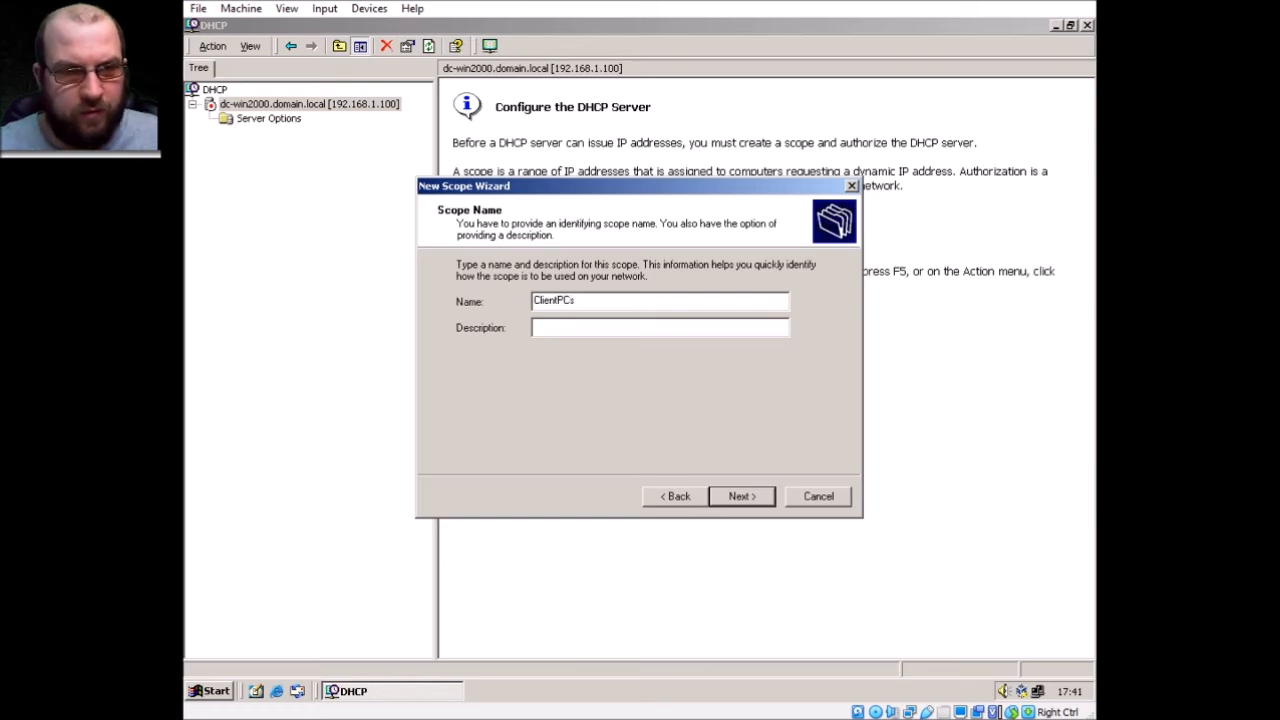
{"action": "key", "text": "Return"}
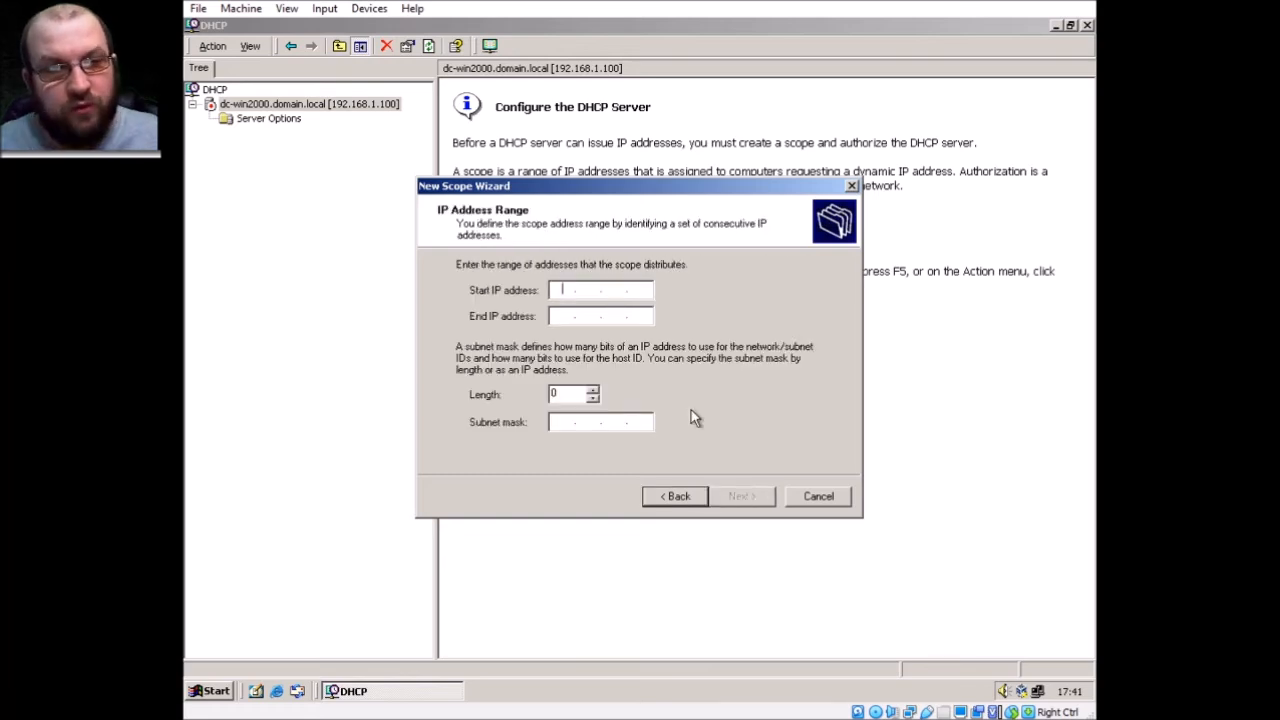
Enter start address 192.168.1.1 with the default 255.255.255.0 mask and begin the end address
{"action": "type", "text": "192 . 168 . "}
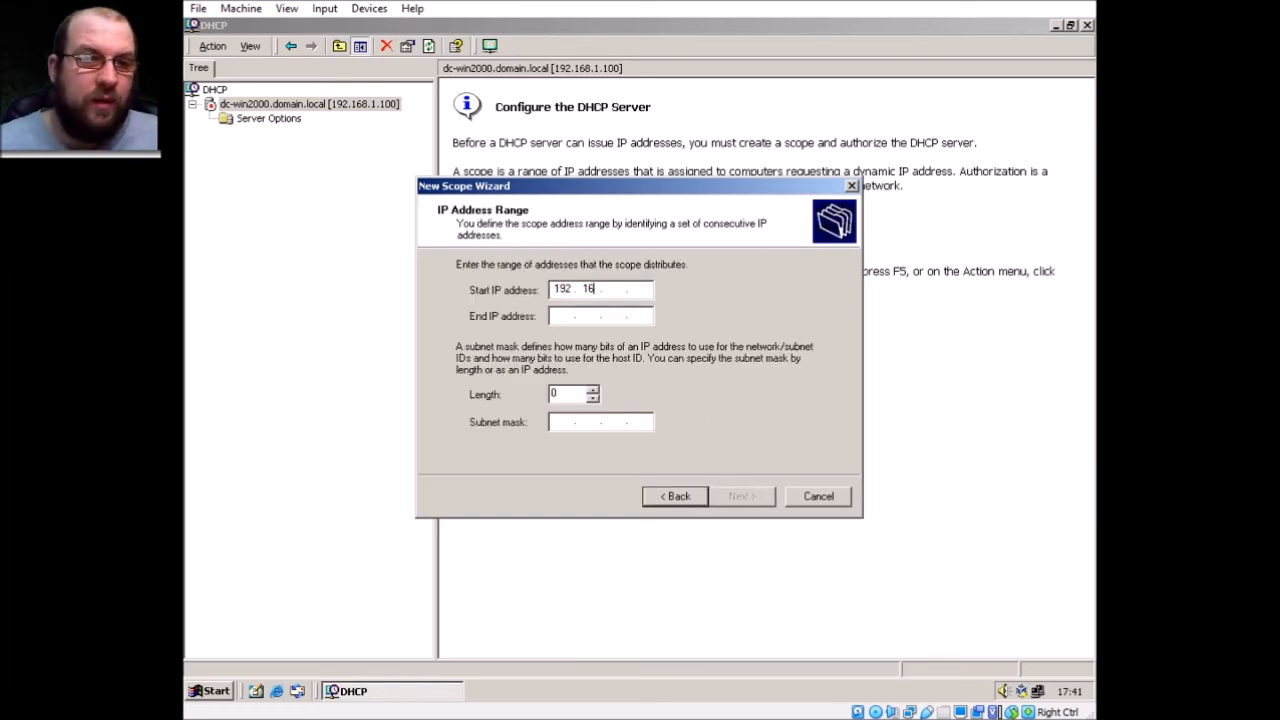
{"action": "type", "text": "1"}
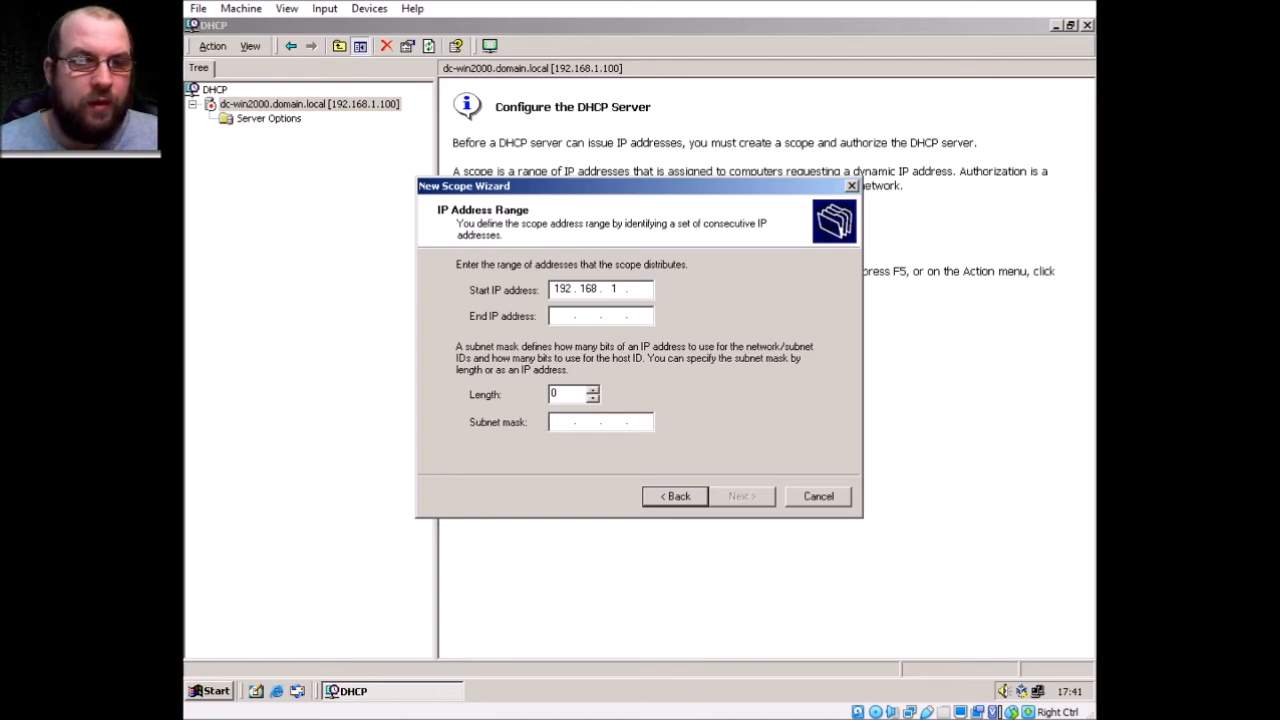
{"action": "key", "text": "Tab"}
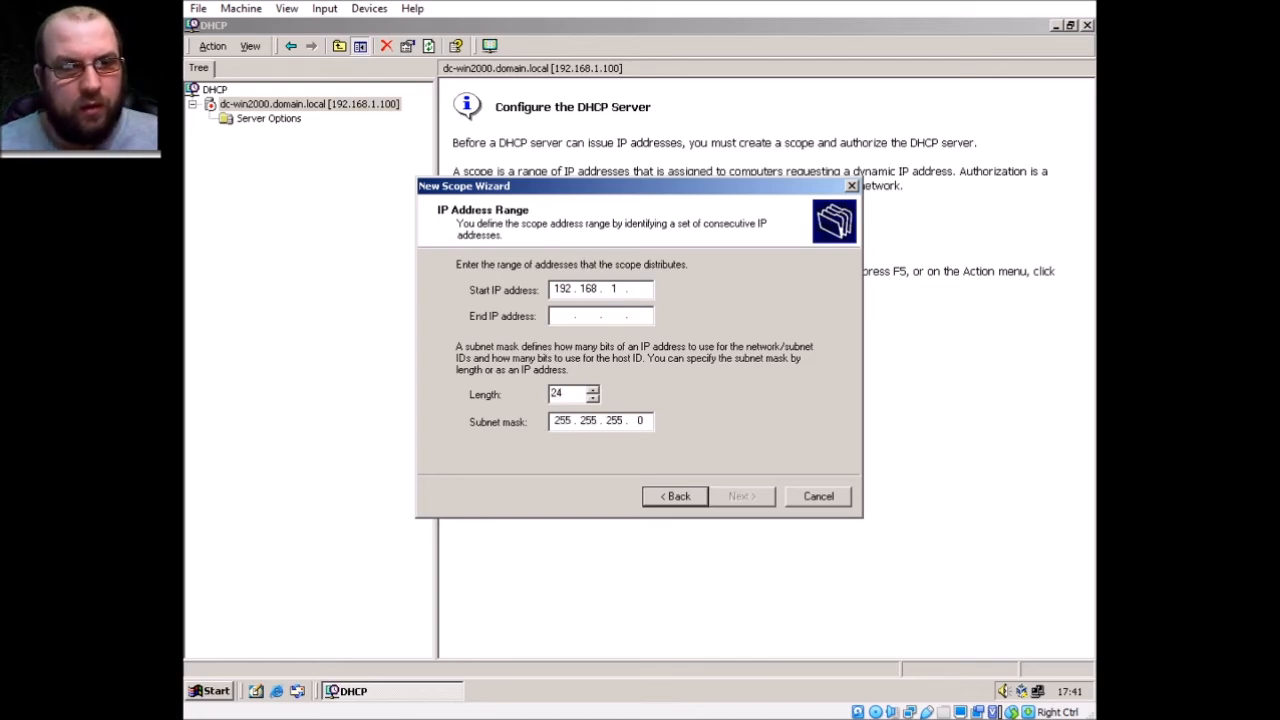
{"action": "left_click", "coordinate": [641, 288]}
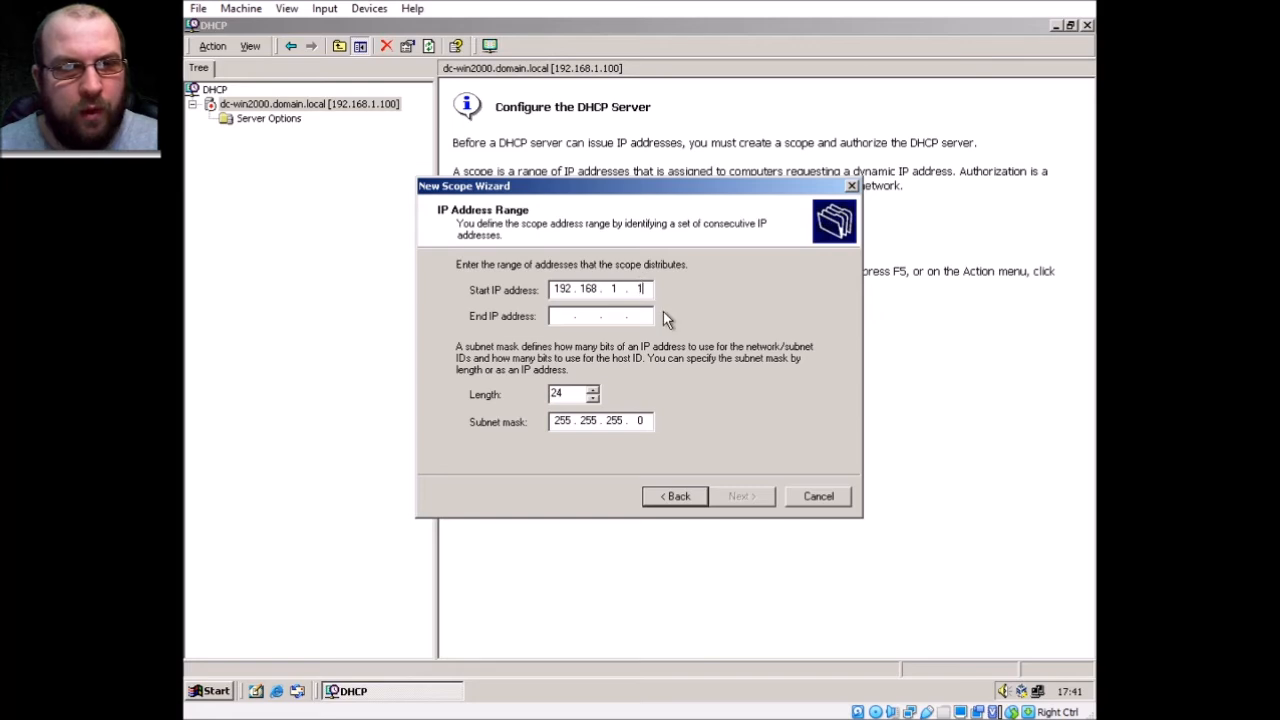
{"action": "left_click", "coordinate": [552, 315]}
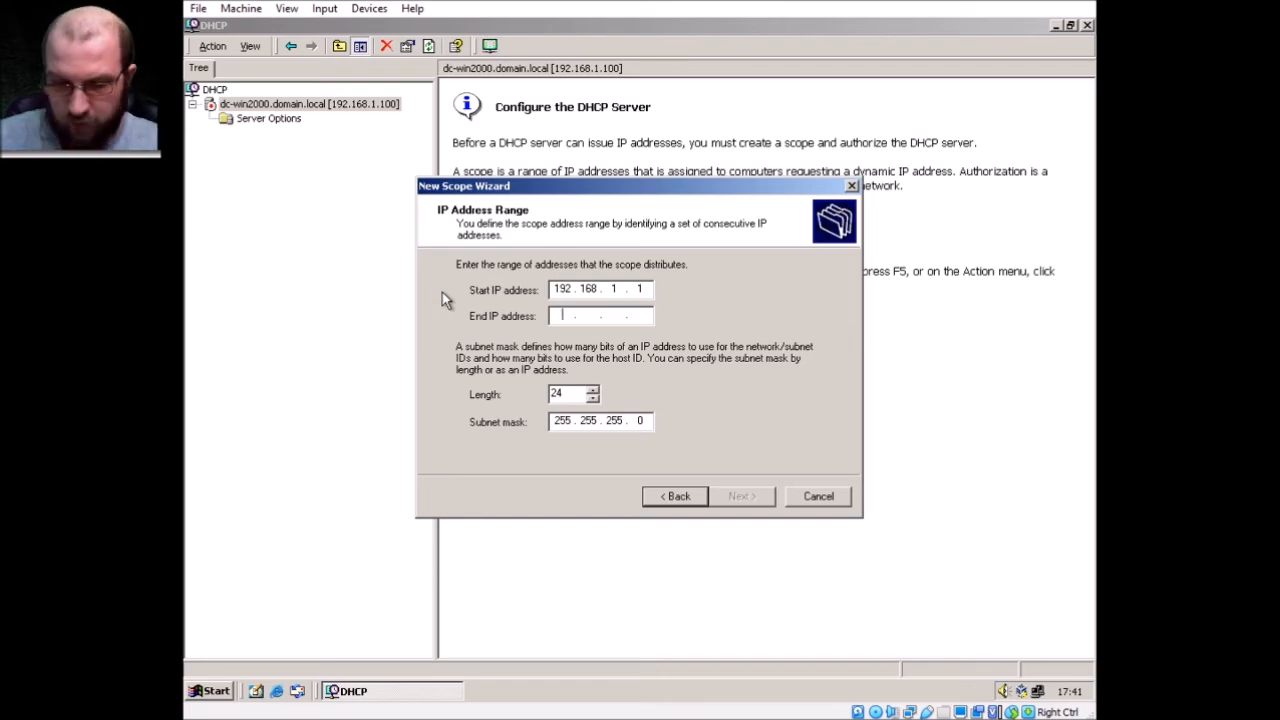
{"action": "type", "text": "192 . 1 . 68 ."}
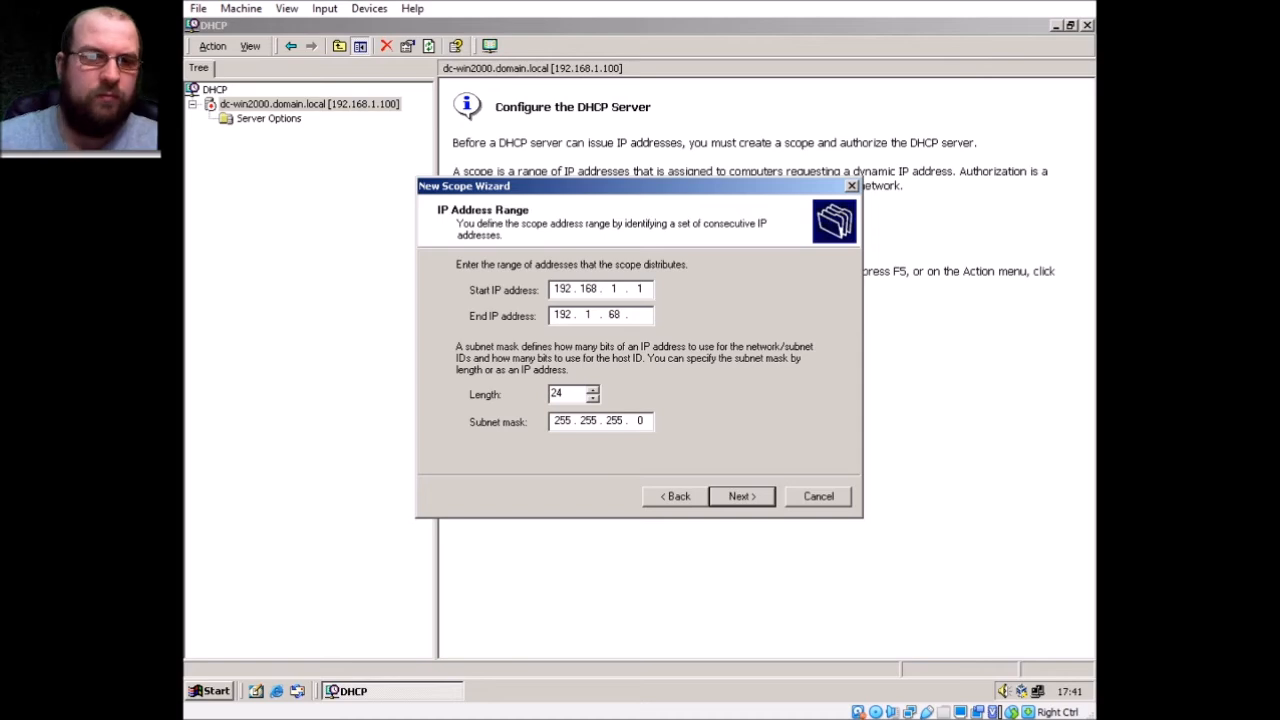
{"action": "key", "text": "BackSpace"}
{"action": "key", "text": "BackSpace"}
{"action": "type", "text": "168.1.1"}
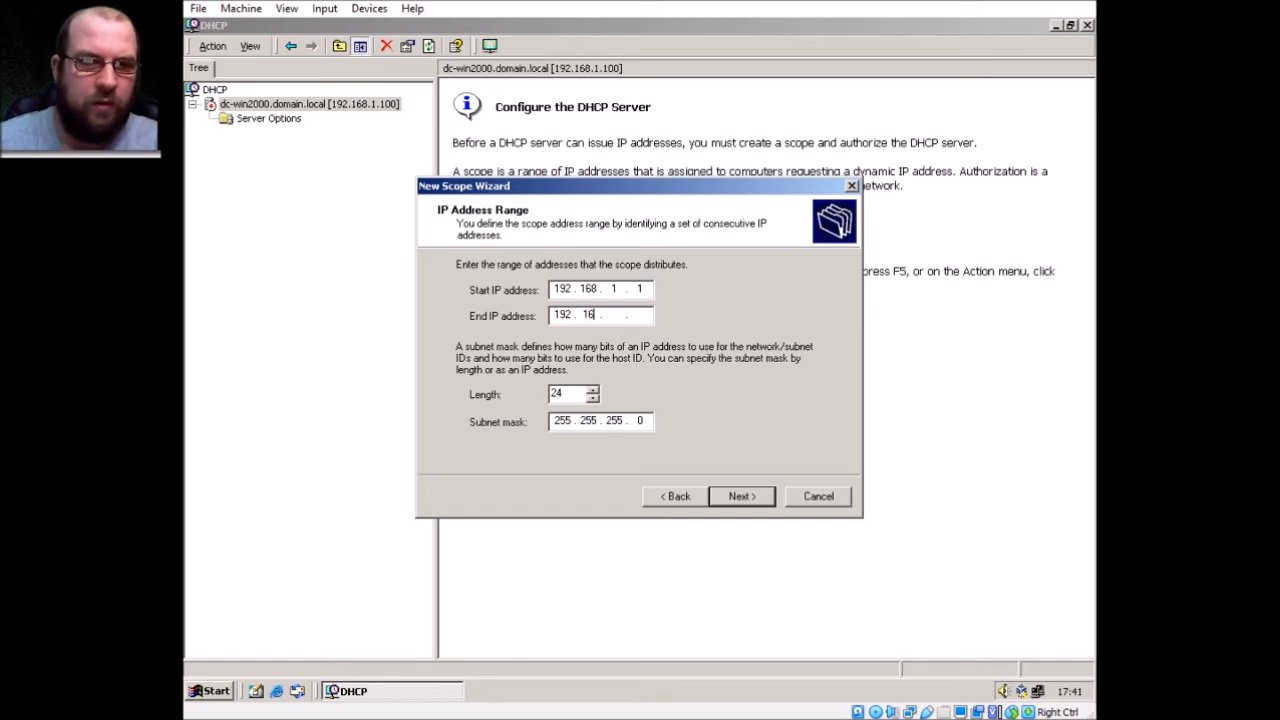
{"action": "type", "text": "0"}
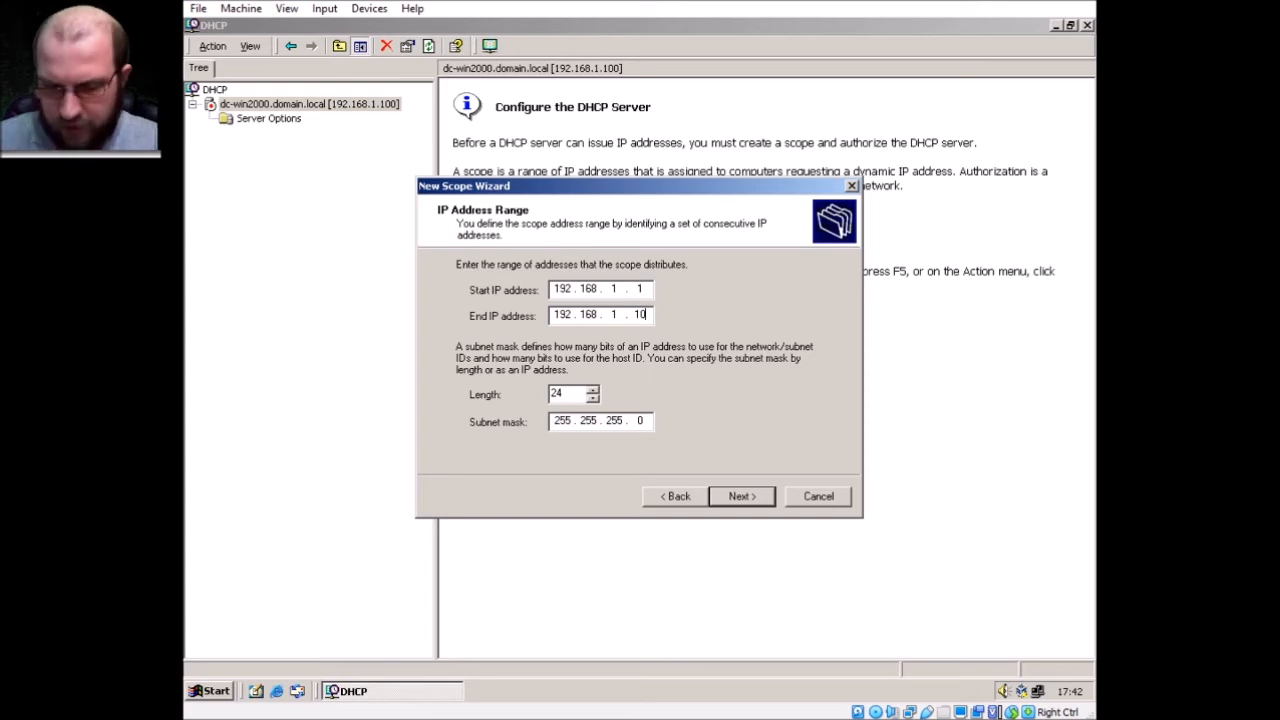
{"action": "key", "text": "BackSpace"}
{"action": "key", "text": "BackSpace"}
{"action": "type", "text": "255"}
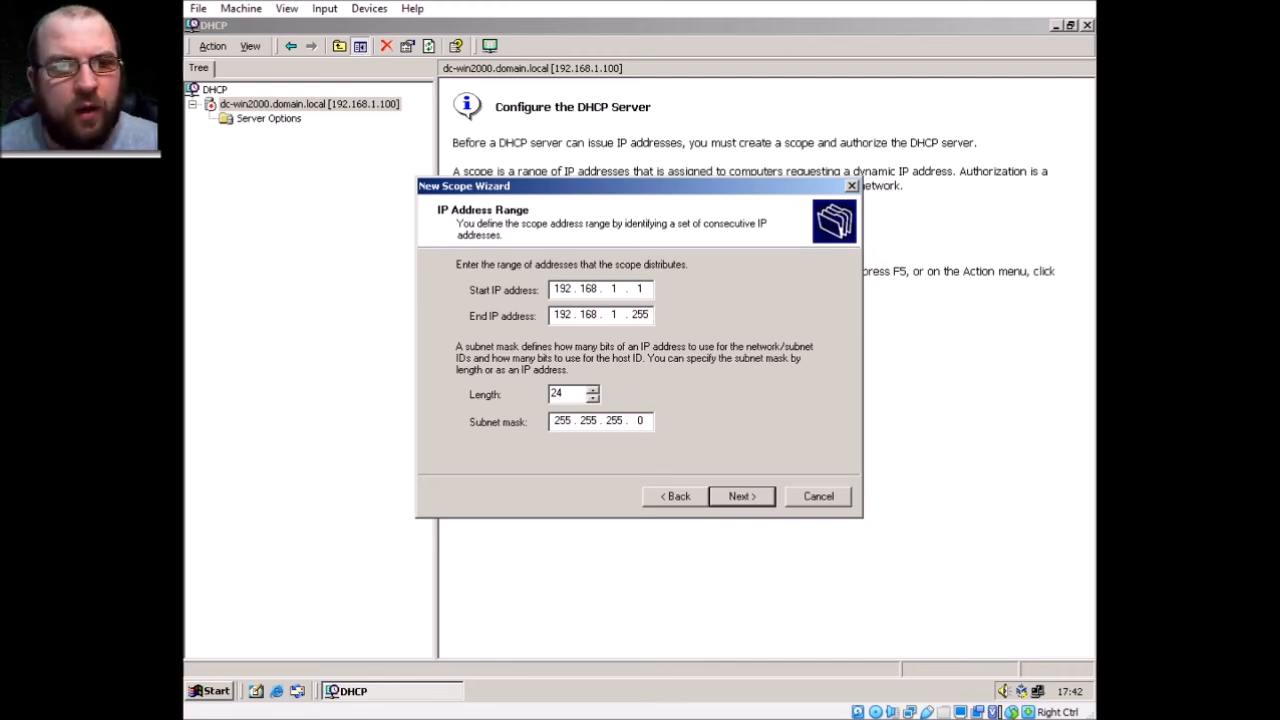
{"action": "key", "text": "BackSpace"}
{"action": "key", "text": "BackSpace"}
{"action": "key", "text": "BackSpace"}
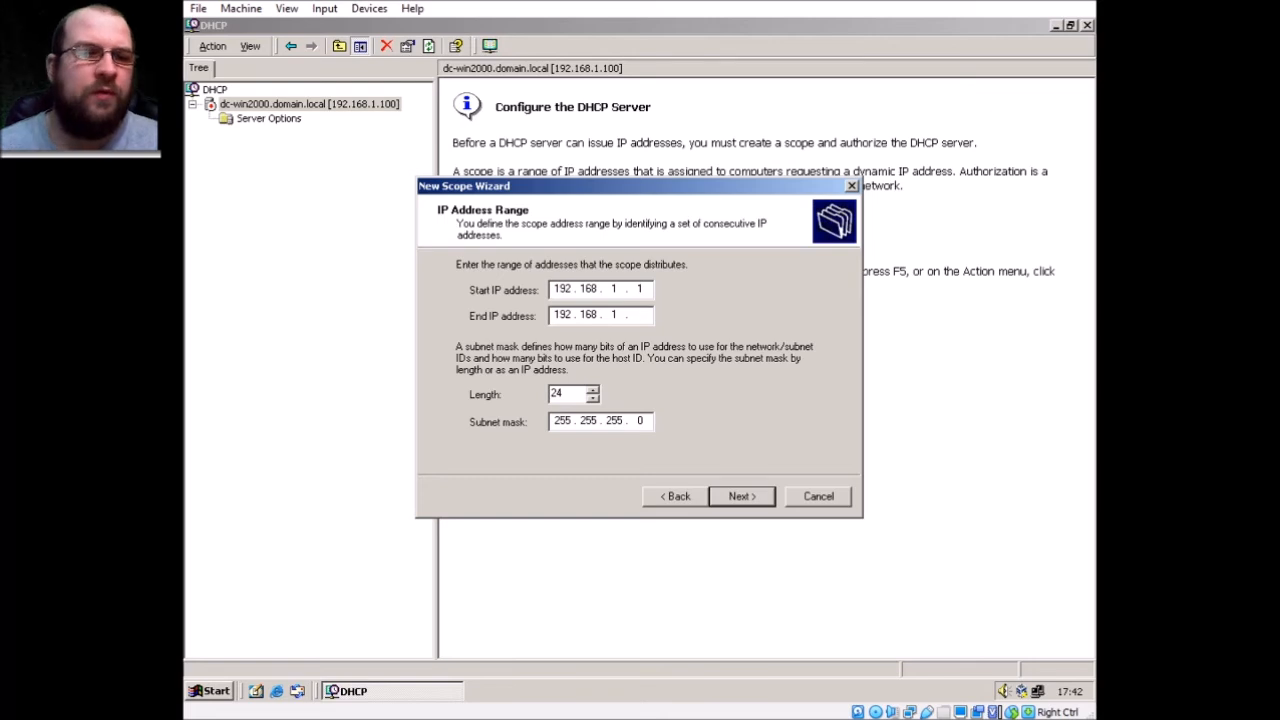
{"action": "left_click", "coordinate": [616, 289]}
Try 192.168.2.x for both addresses and experiment with the mask length, ending at 24
{"action": "key", "text": "BackSpace"}
{"action": "type", "text": "2"}
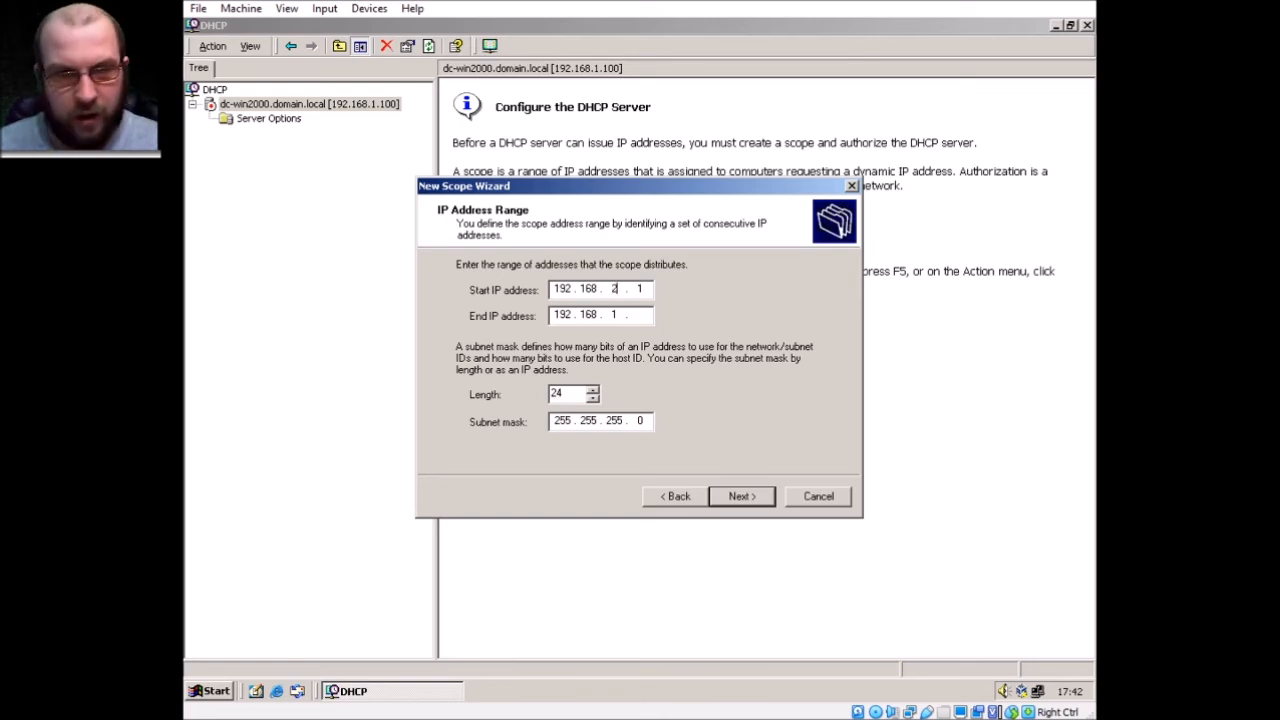
{"action": "left_click", "coordinate": [617, 316]}
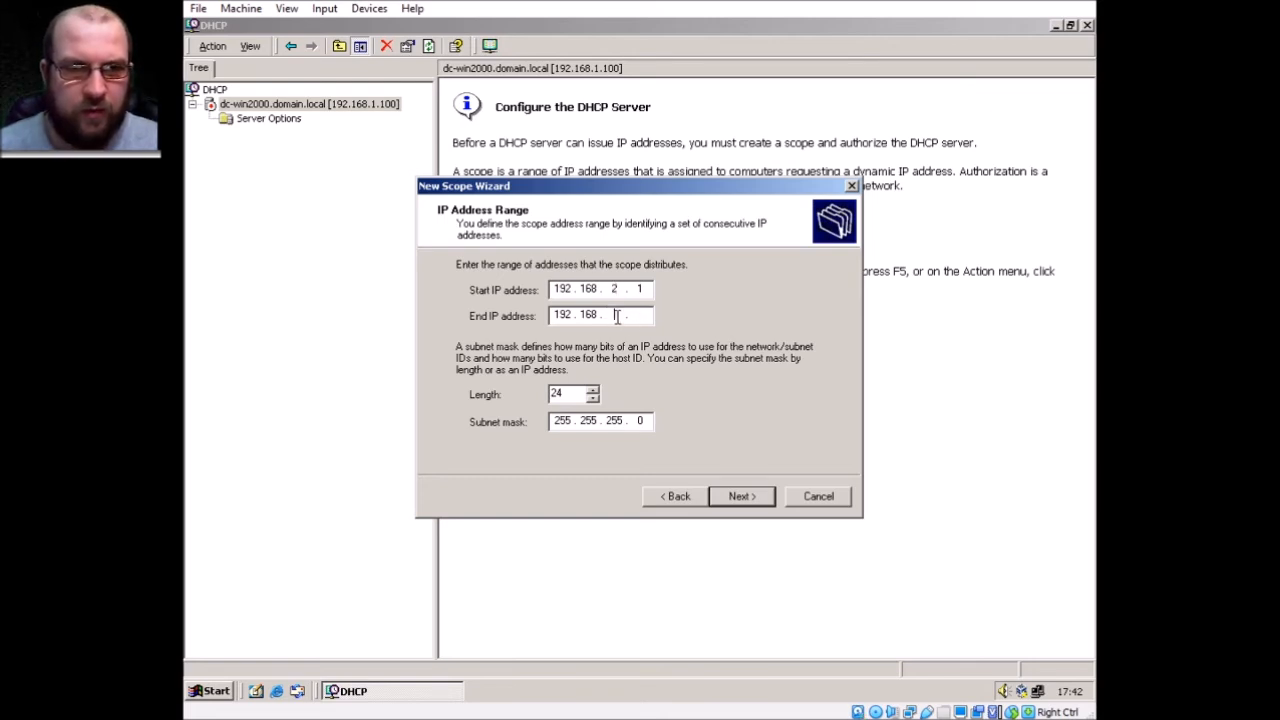
{"action": "key", "text": "BackSpace"}
{"action": "type", "text": "2"}
{"action": "key", "text": "Tab"}
{"action": "type", "text": "2"}
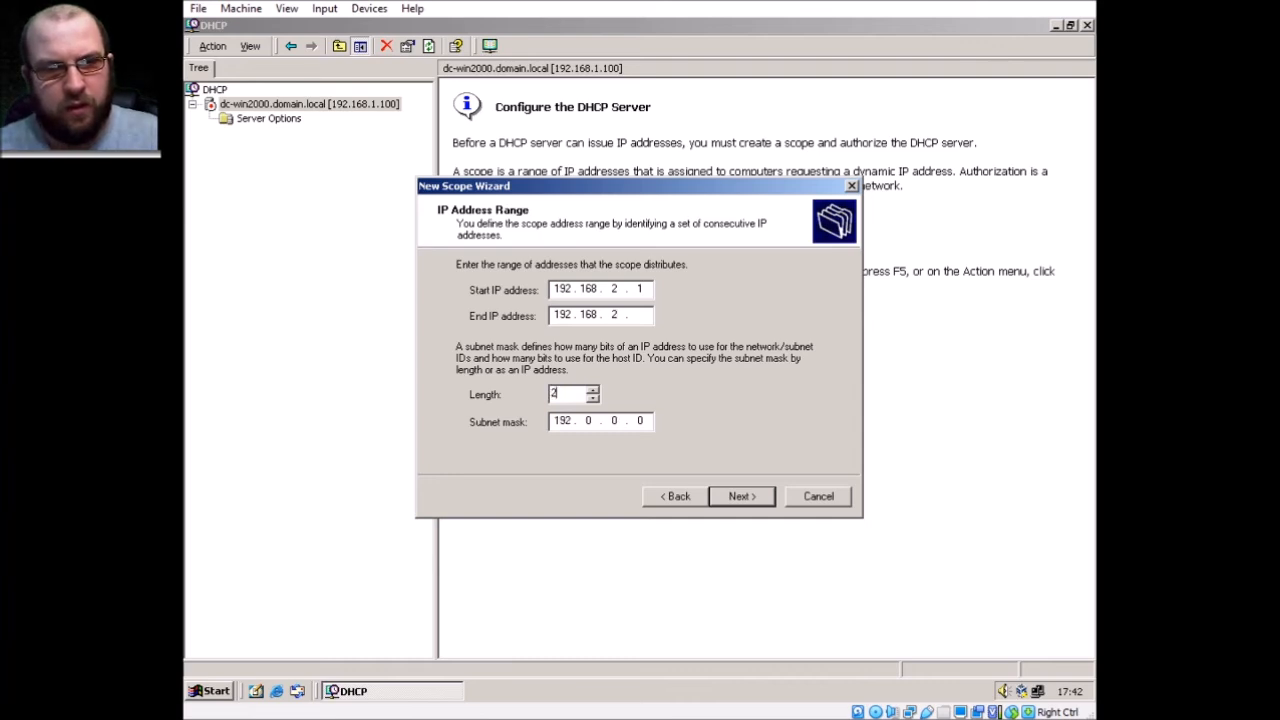
{"action": "key", "text": "BackSpace"}
{"action": "type", "text": "31"}
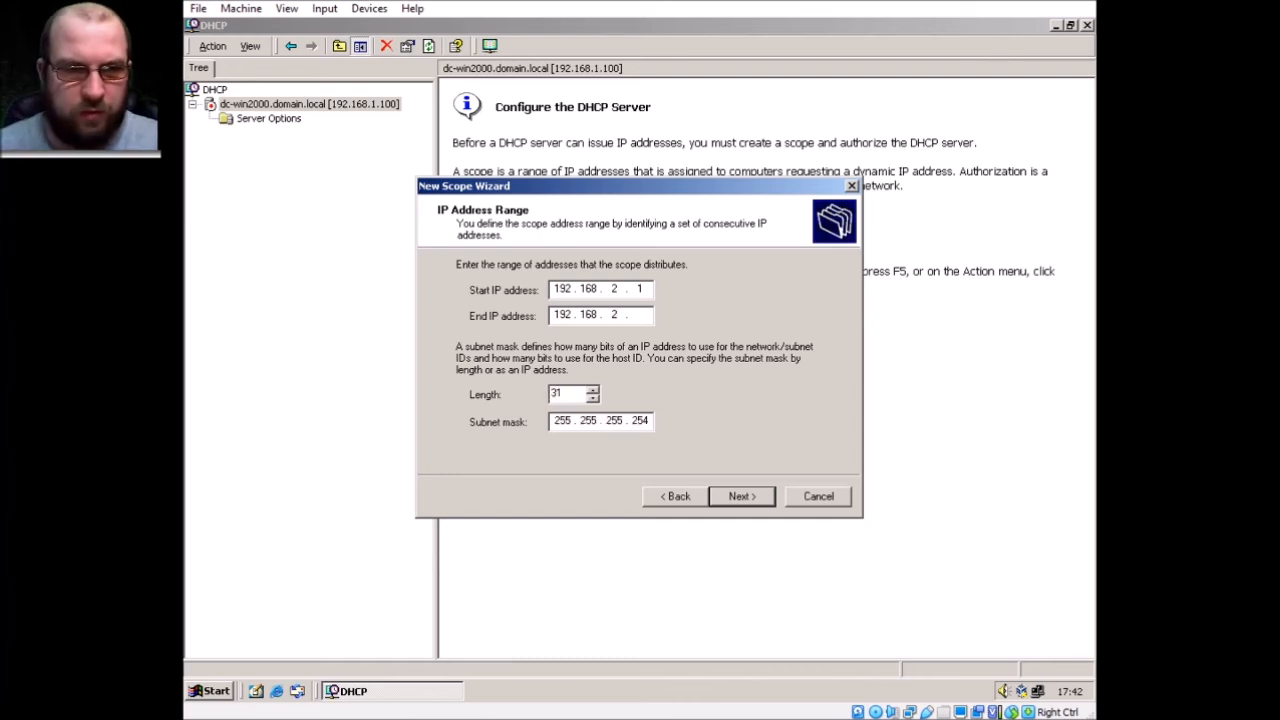
{"action": "key", "text": "Delete"}
{"action": "type", "text": "3"}
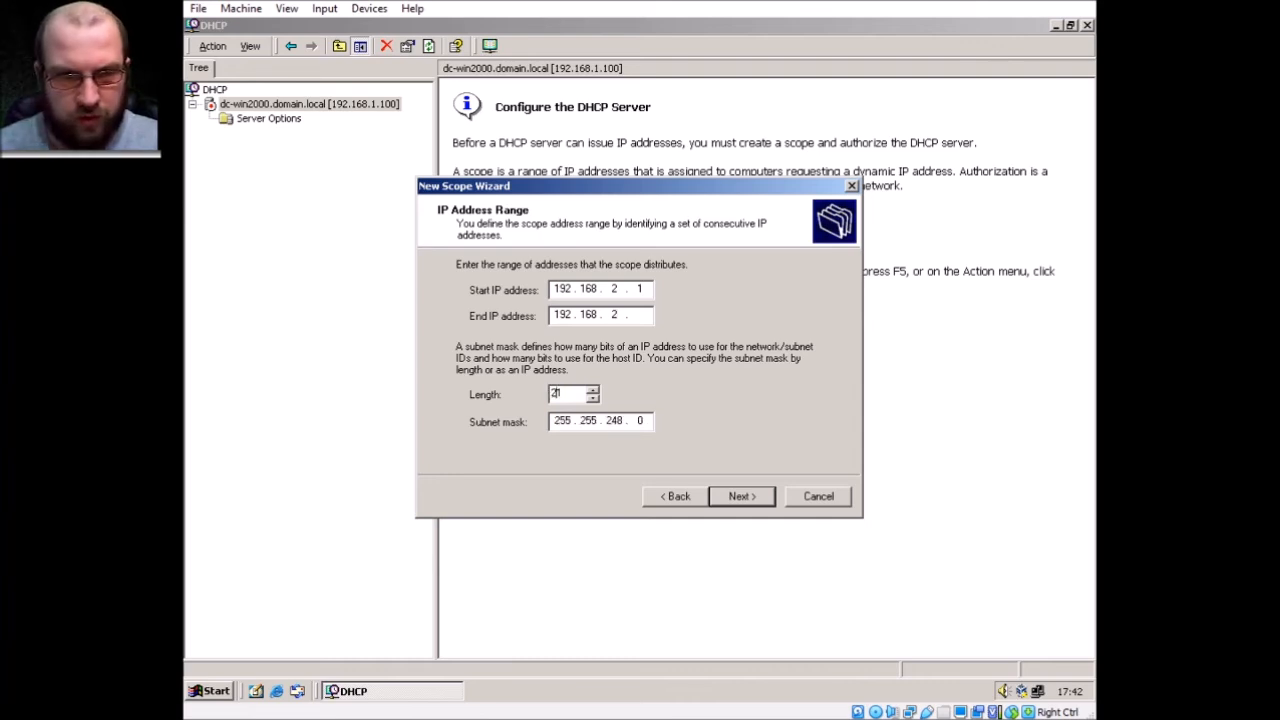
{"action": "left_click_drag", "start_coordinate": [577, 393], "coordinate": [545, 393]}
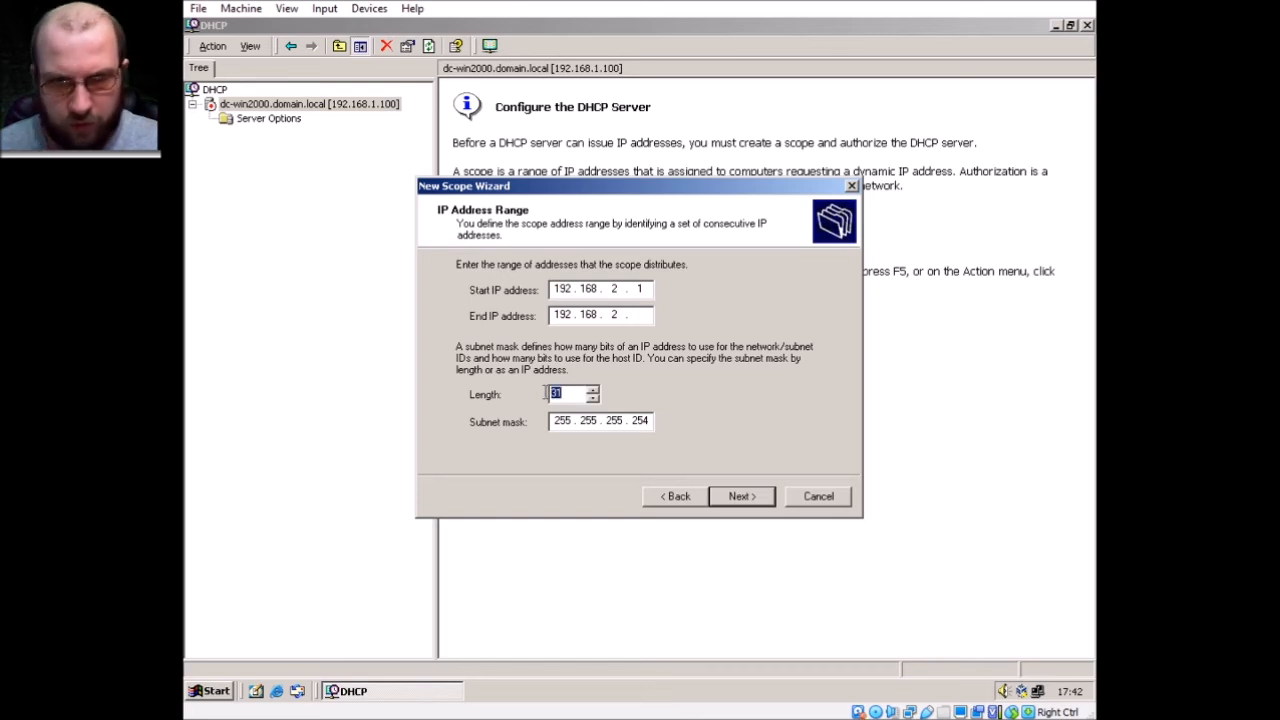
{"action": "type", "text": "24"}
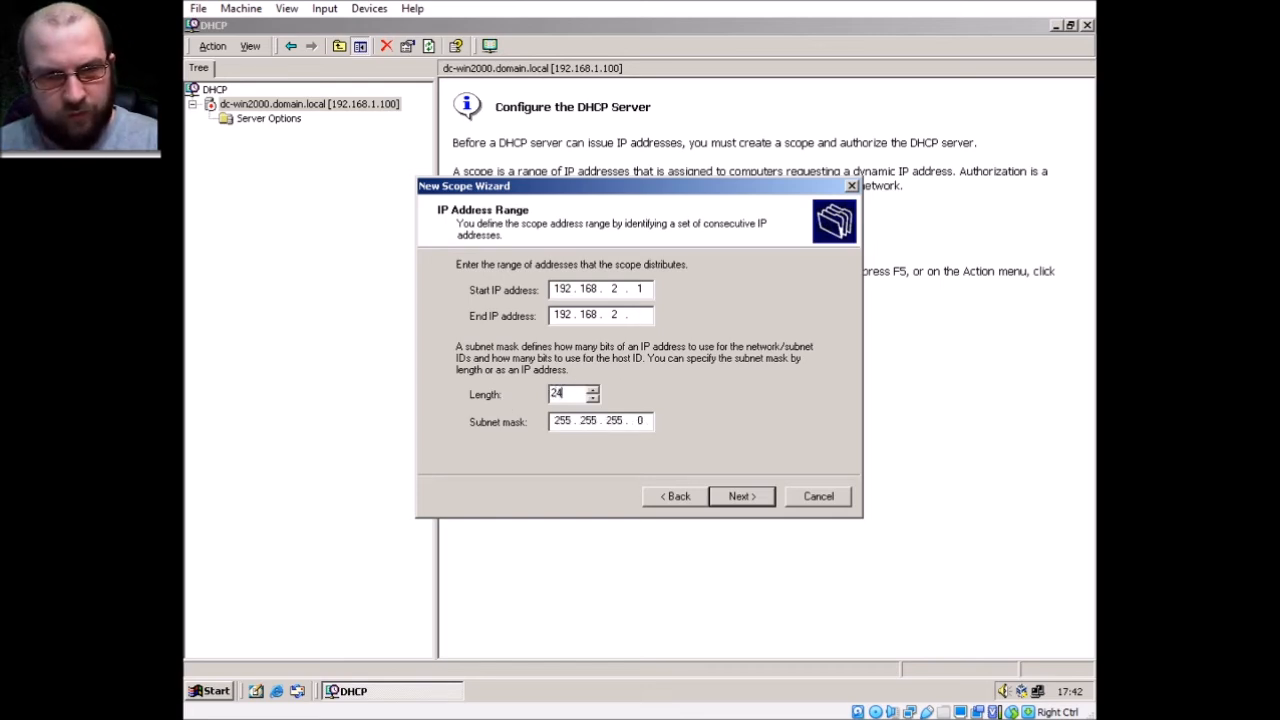
Correct the range to 192.168.1.1–192.168.1.10 and continue to exclusions
{"action": "left_click", "coordinate": [640, 315]}
{"action": "type", "text": "1"}
{"action": "key", "text": "BackSpace"}
{"action": "type", "text": "255"}
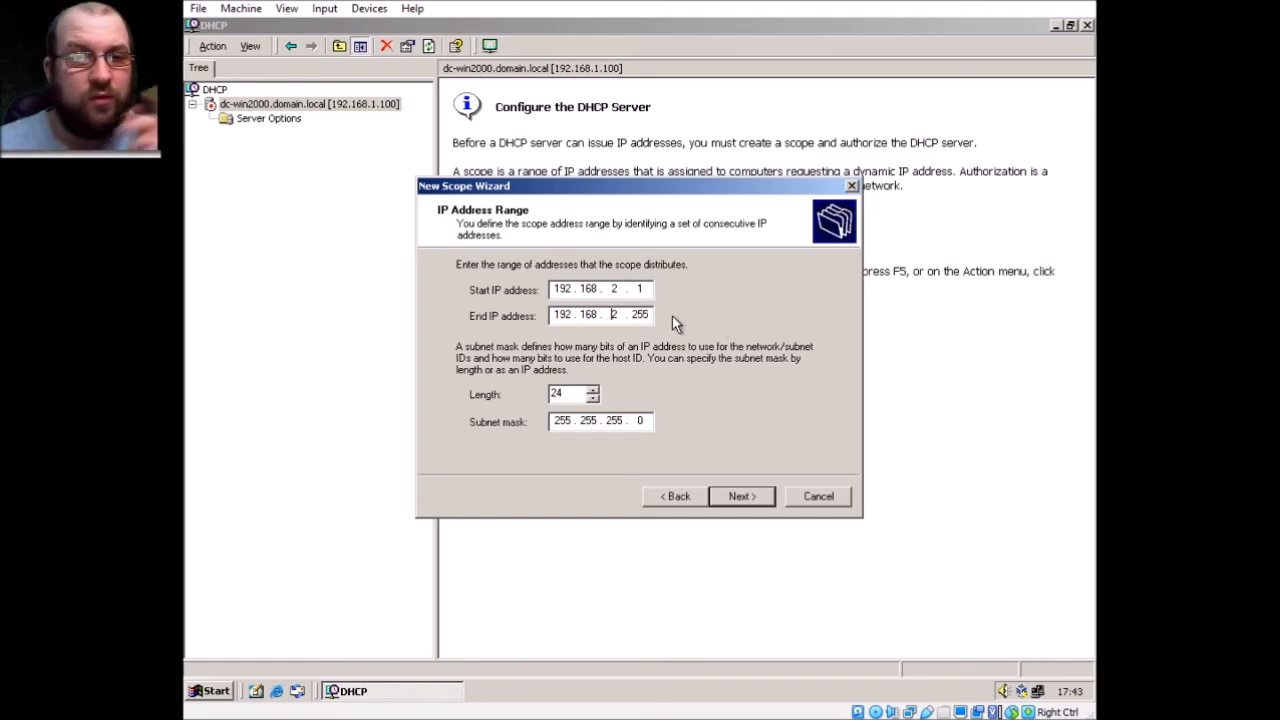
{"action": "double_click", "coordinate": [614, 289]}
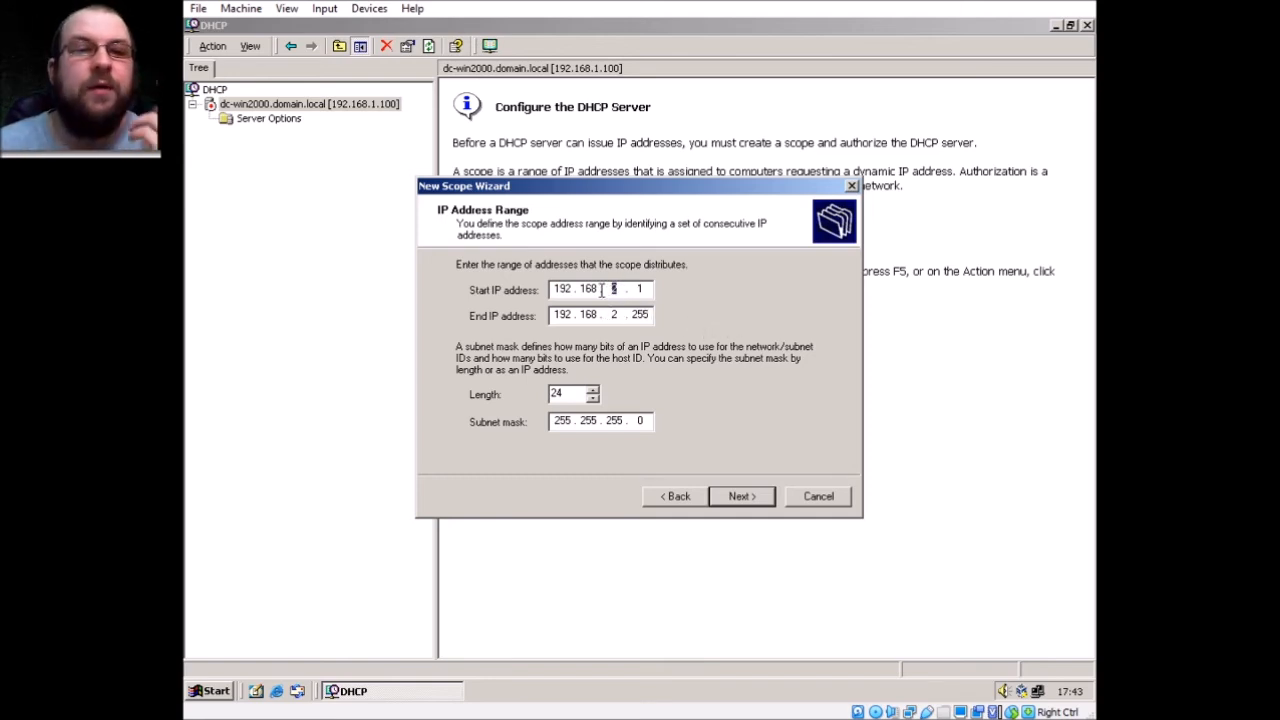
{"action": "type", "text": "1"}
{"action": "key", "text": "Tab"}
{"action": "key", "text": "Tab"}
{"action": "key", "text": "Tab"}
{"action": "key", "text": "Tab"}
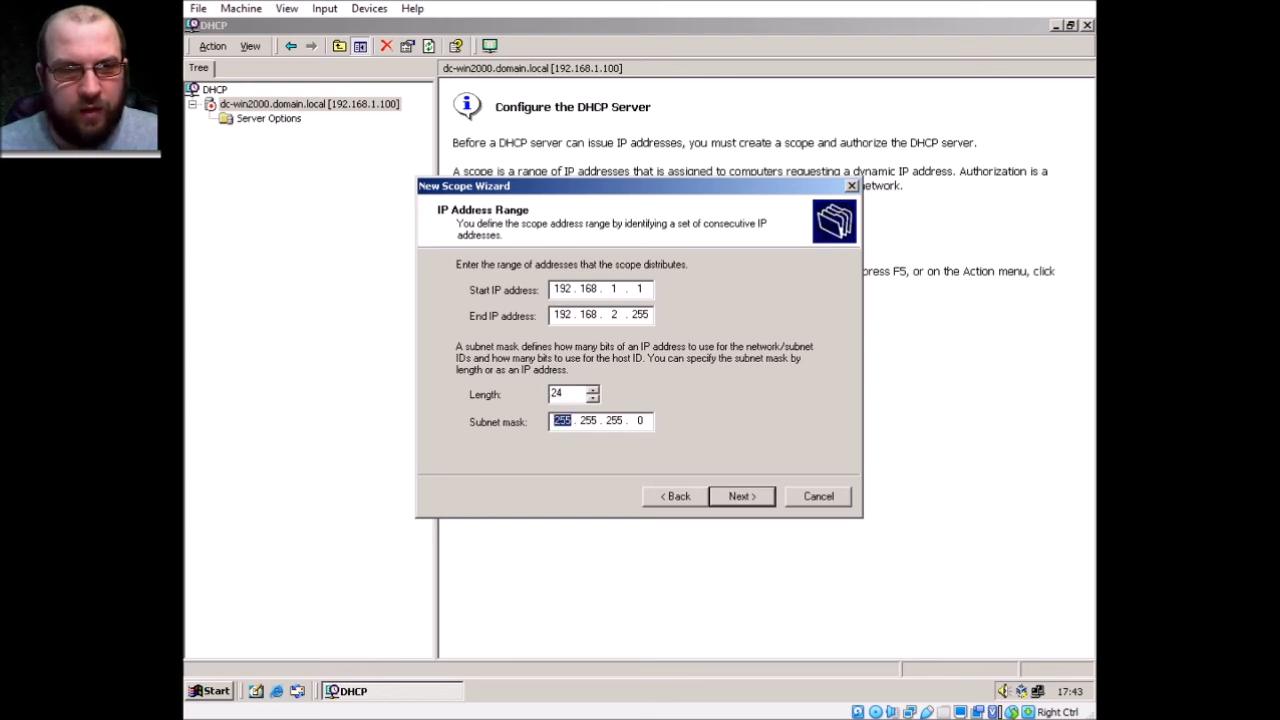
{"action": "left_click", "coordinate": [611, 314]}
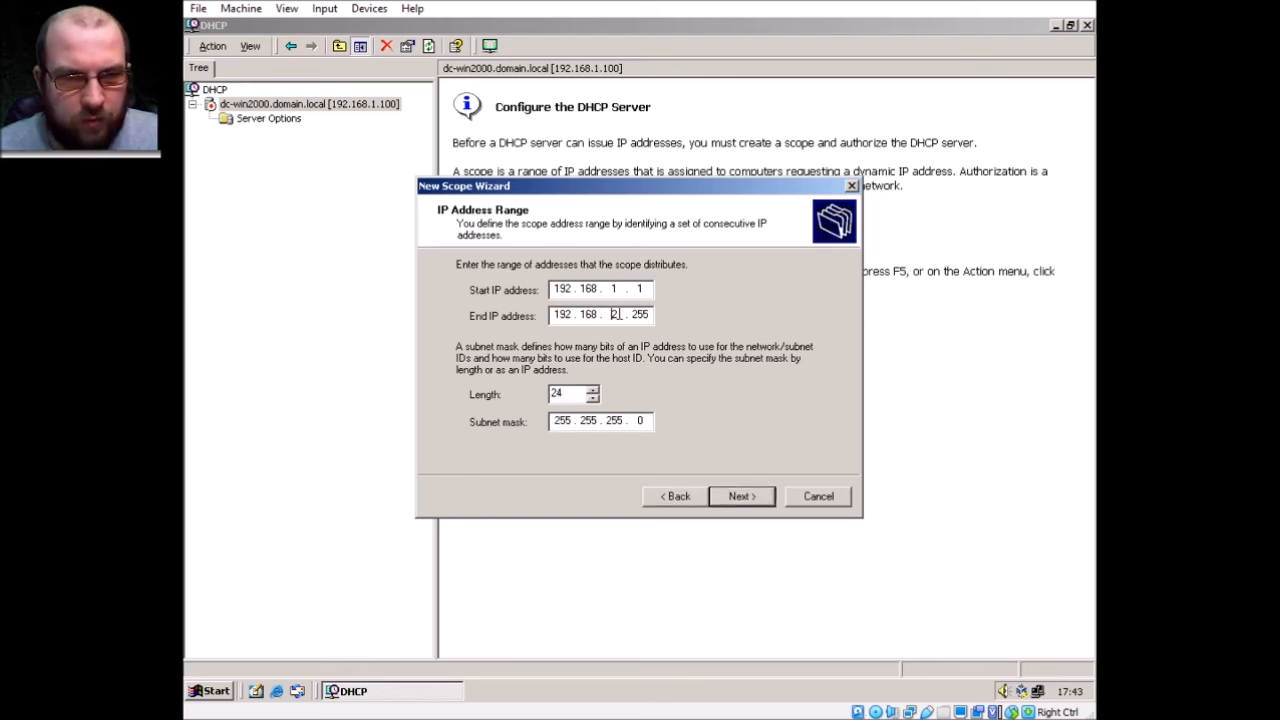
{"action": "type", "text": "00"}
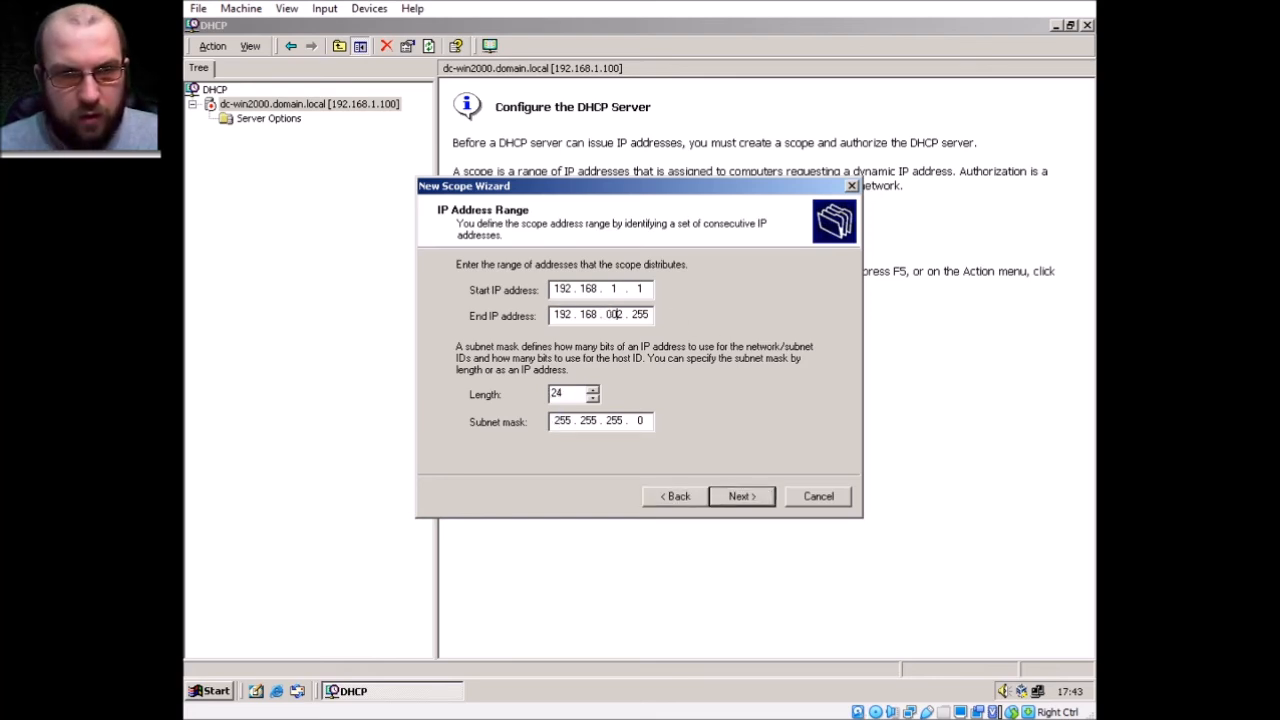
{"action": "key", "text": "Delete"}
{"action": "type", "text": "1 . "}
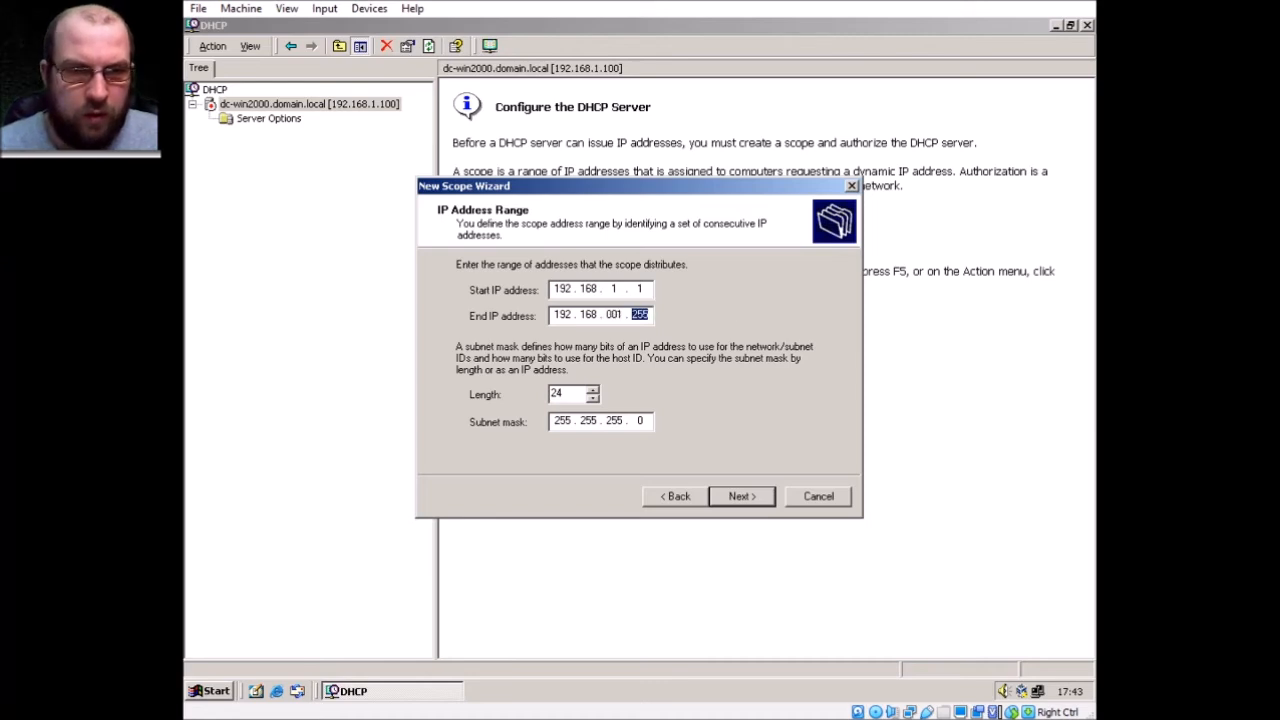
{"action": "type", "text": "10"}
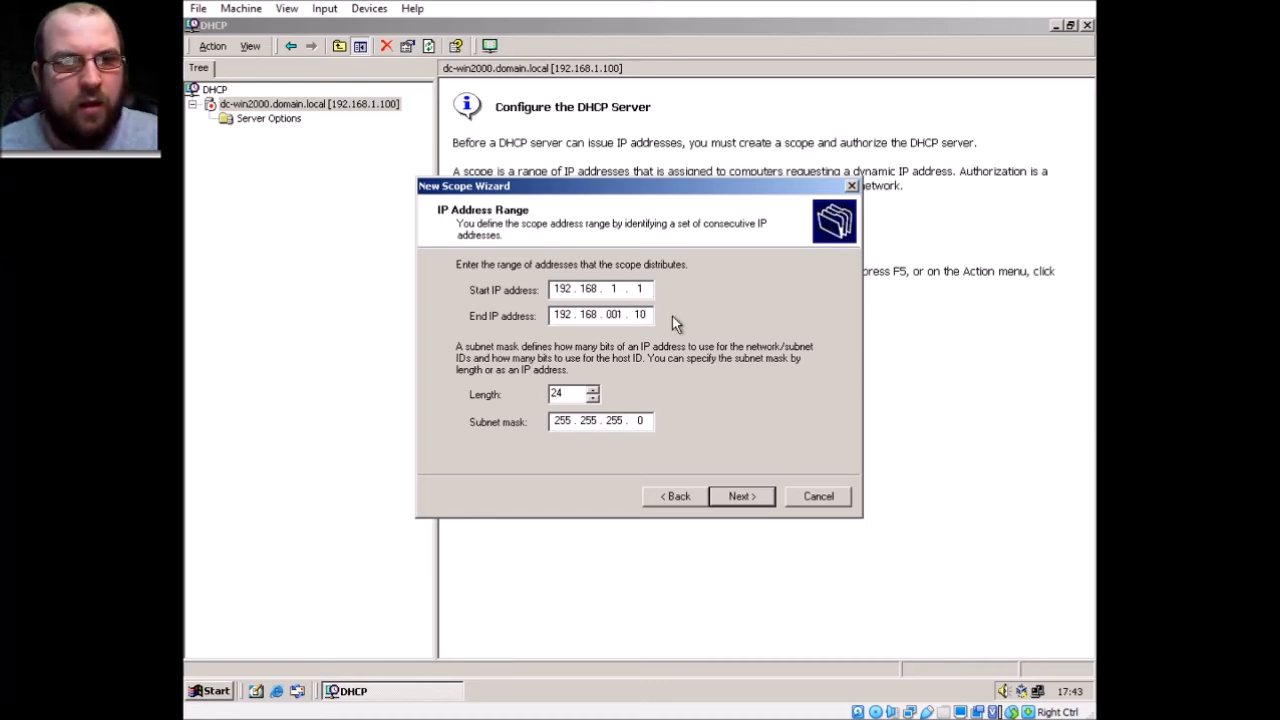
{"action": "left_click", "coordinate": [627, 315]}
{"action": "left_click", "coordinate": [615, 314]}
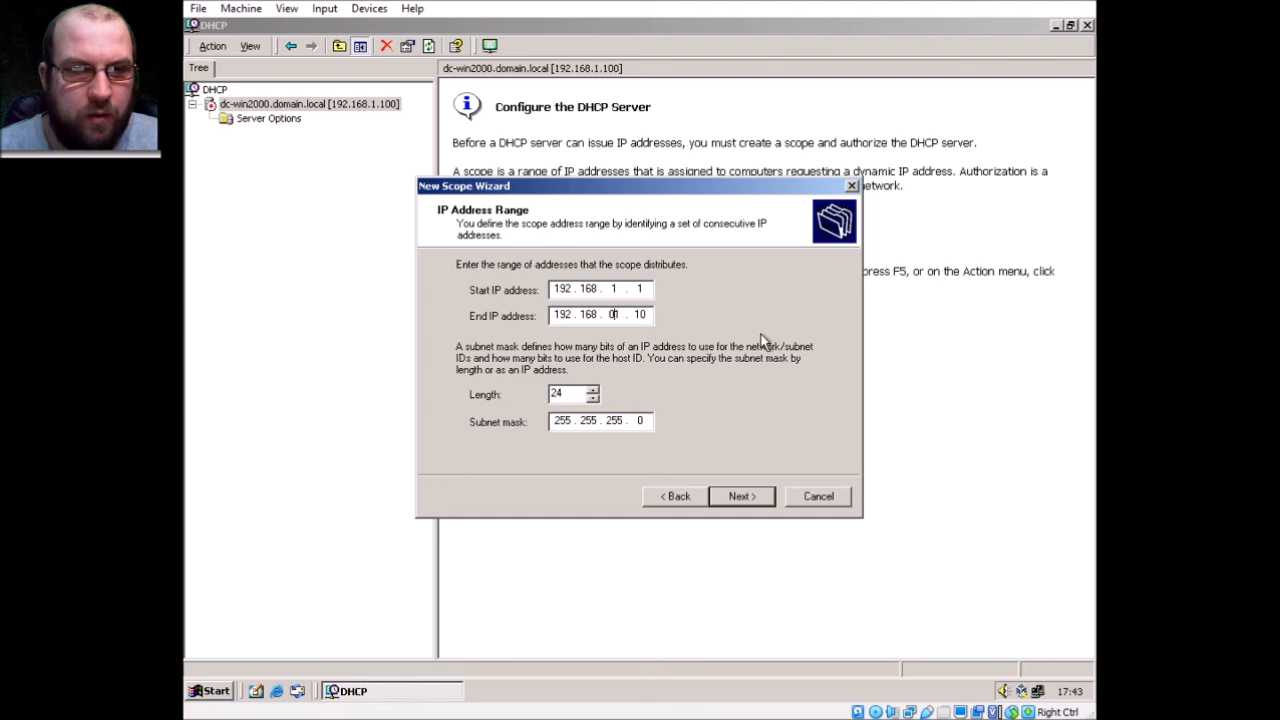
{"action": "left_click", "coordinate": [741, 497]}
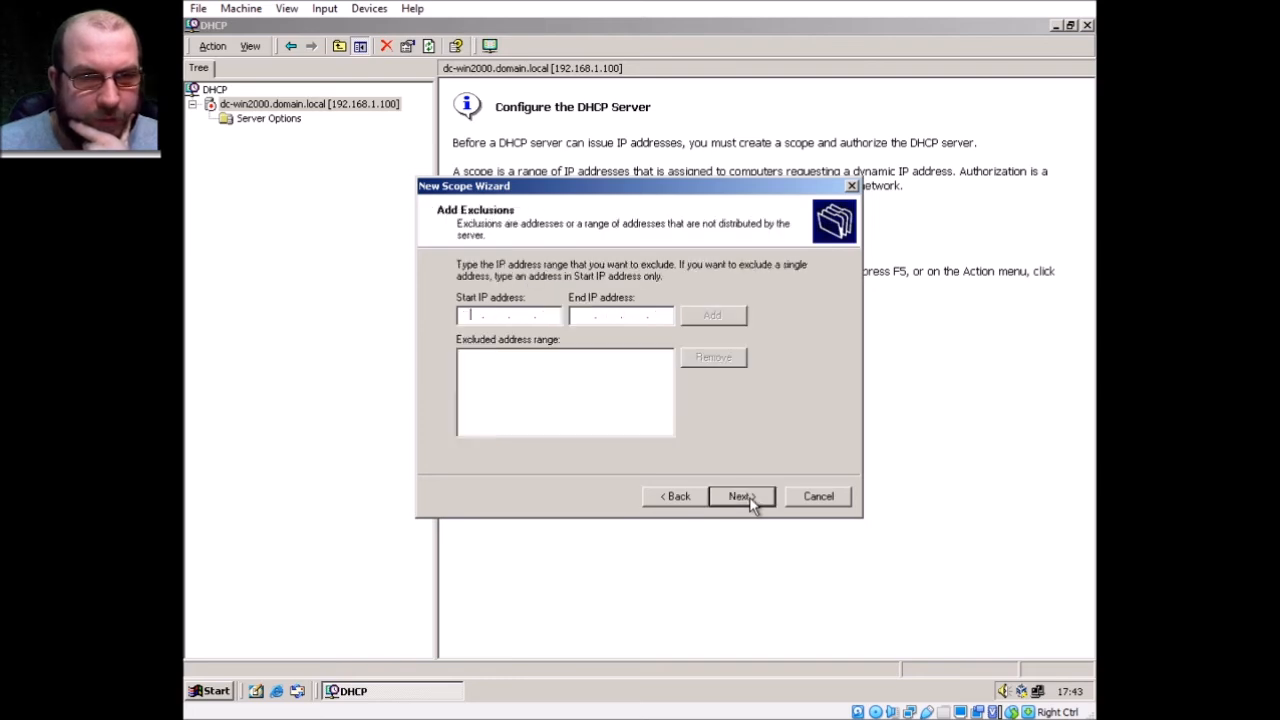
Go back to recheck the address range, then skip exclusions to reach Lease Duration
{"action": "left_click", "coordinate": [702, 500]}
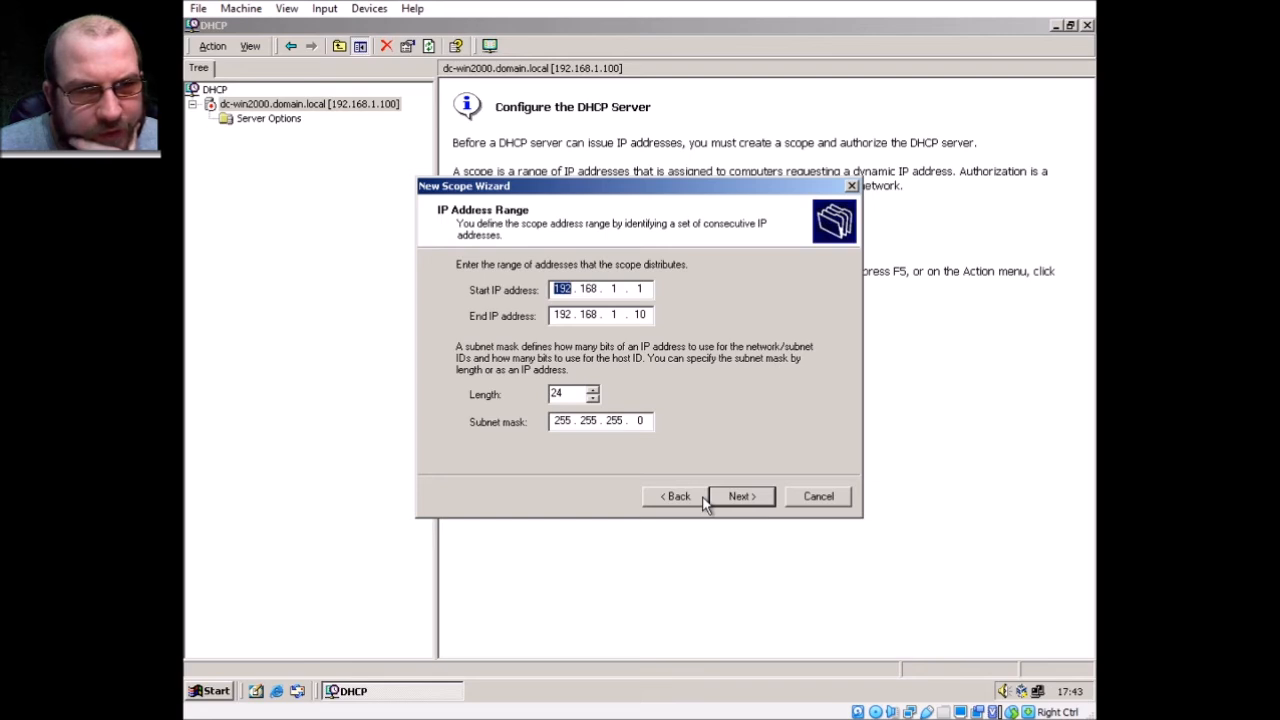
{"action": "left_click", "coordinate": [737, 500]}
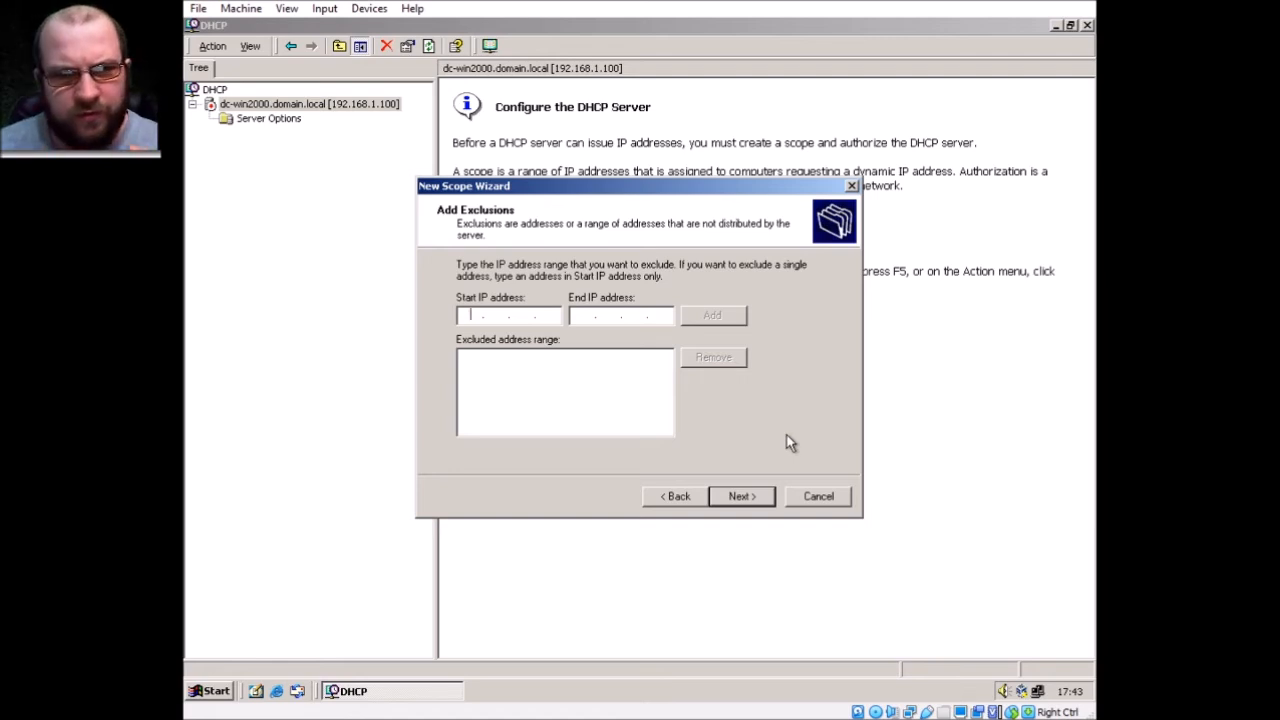
{"action": "key", "text": "Return"}
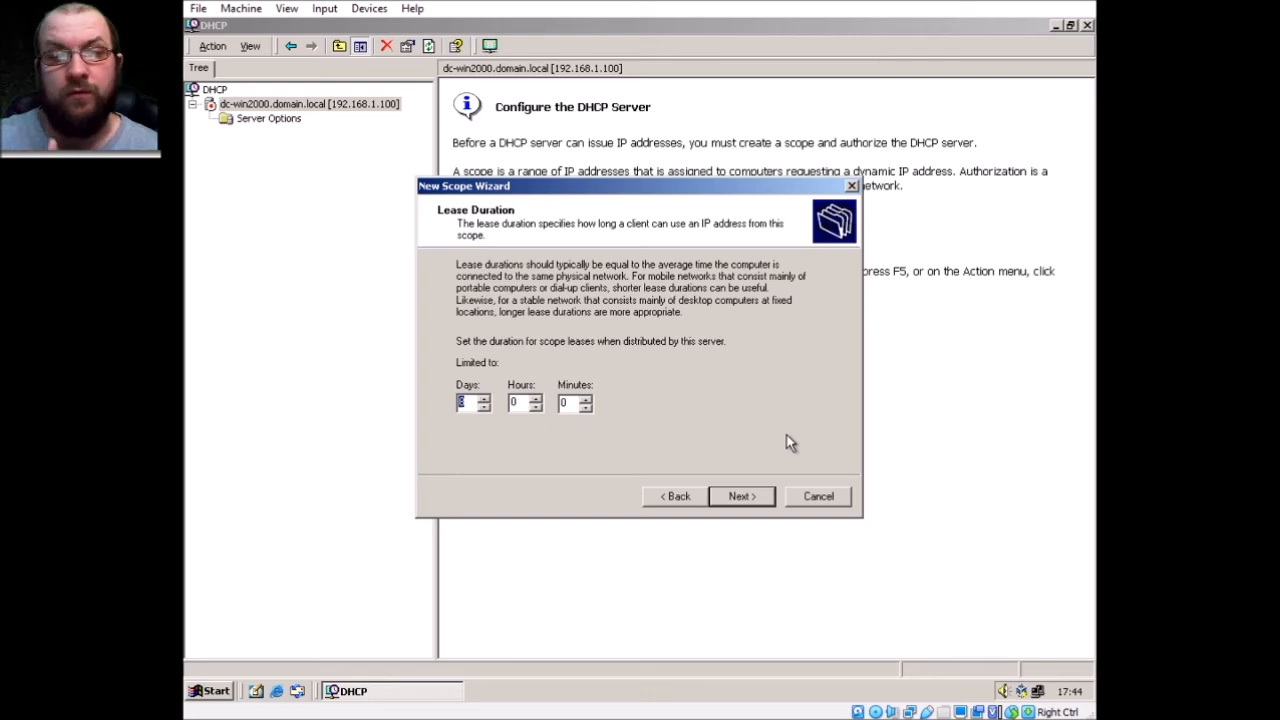
Enter 1 in the lease Days field, correcting a mistyped 8, and continue
{"action": "type", "text": "1"}
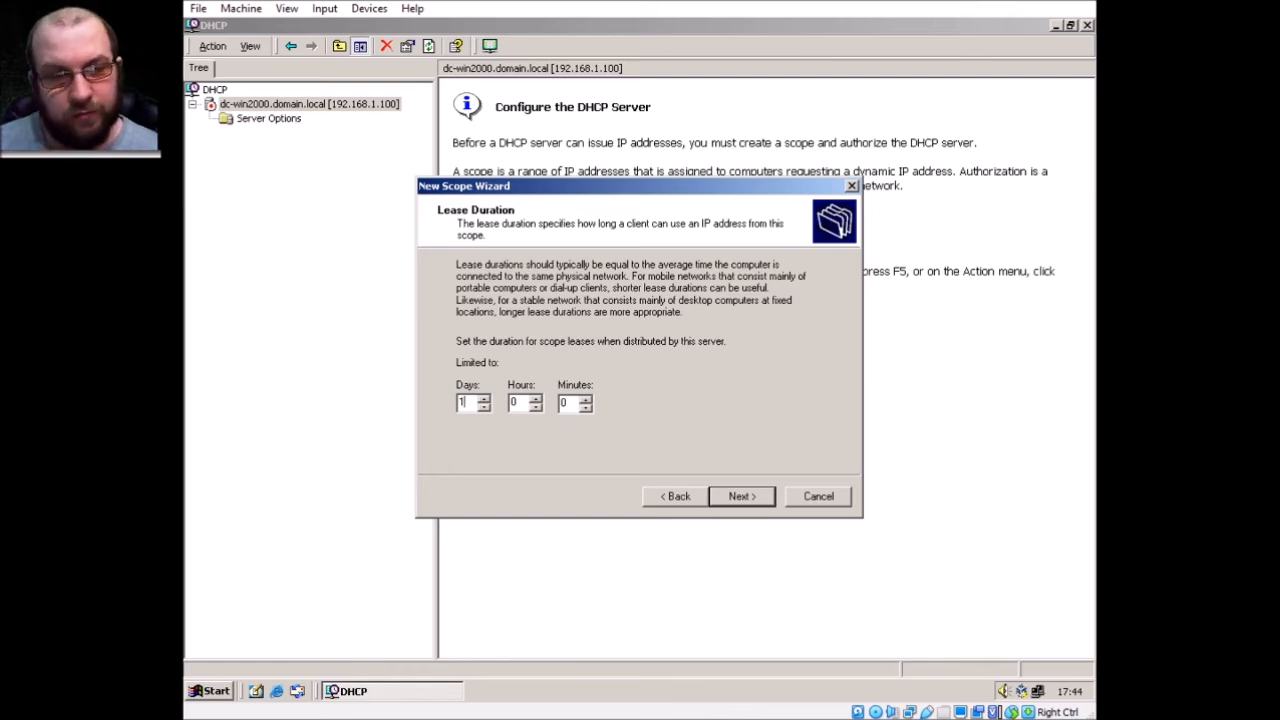
{"action": "type", "text": "8"}
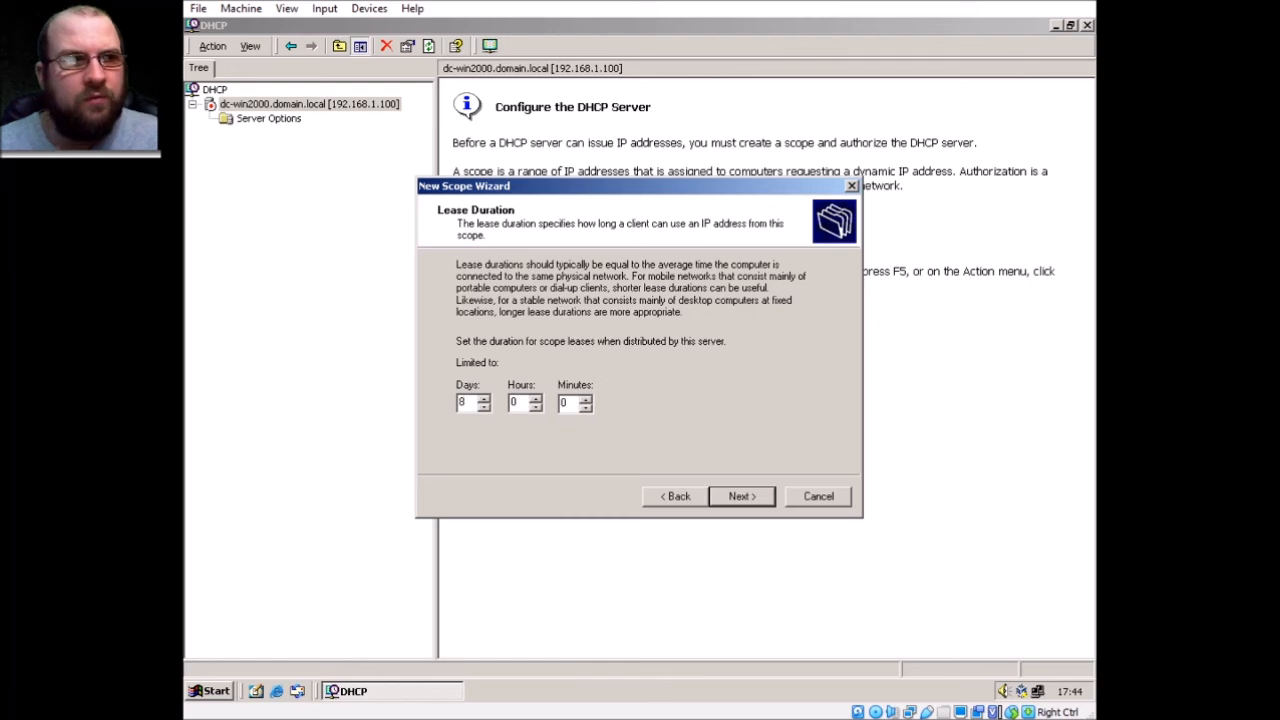
{"action": "key", "text": "BackSpace"}
{"action": "type", "text": "1"}
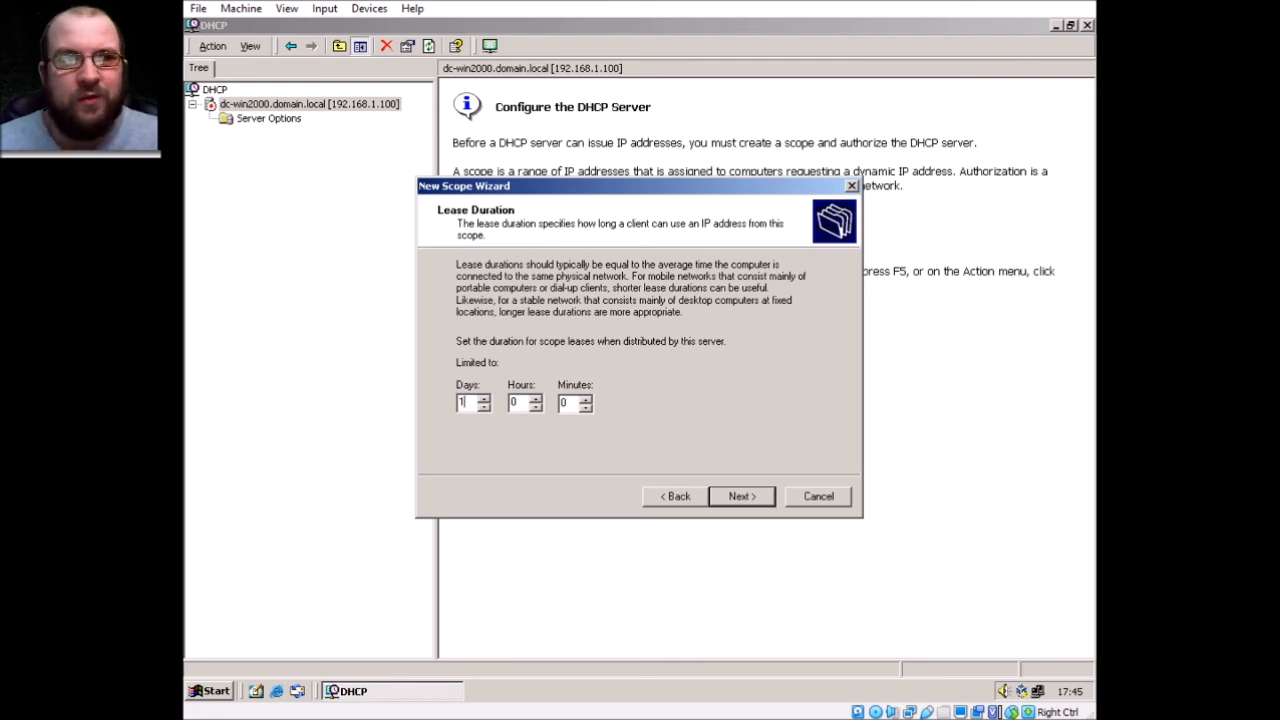
{"action": "key", "text": "Return"}
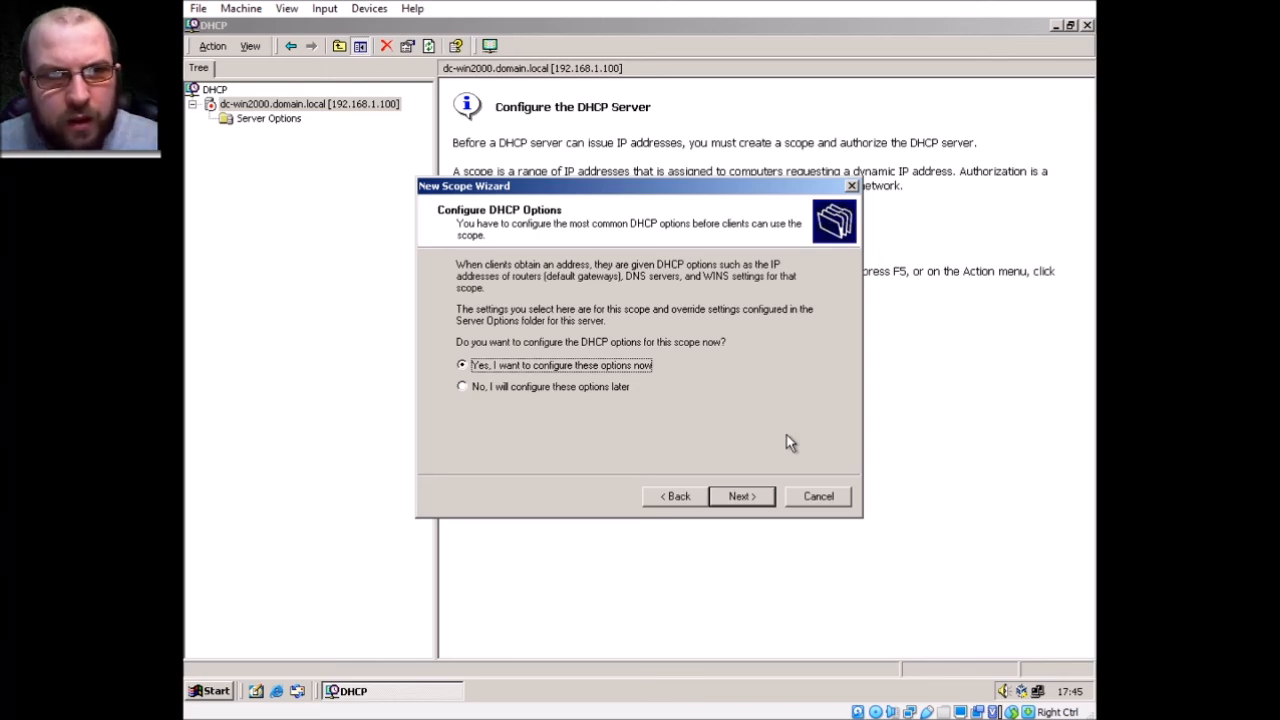
Choose to configure options now and add router 192.168.1.100 as the default gateway
{"action": "key", "text": "Return"}
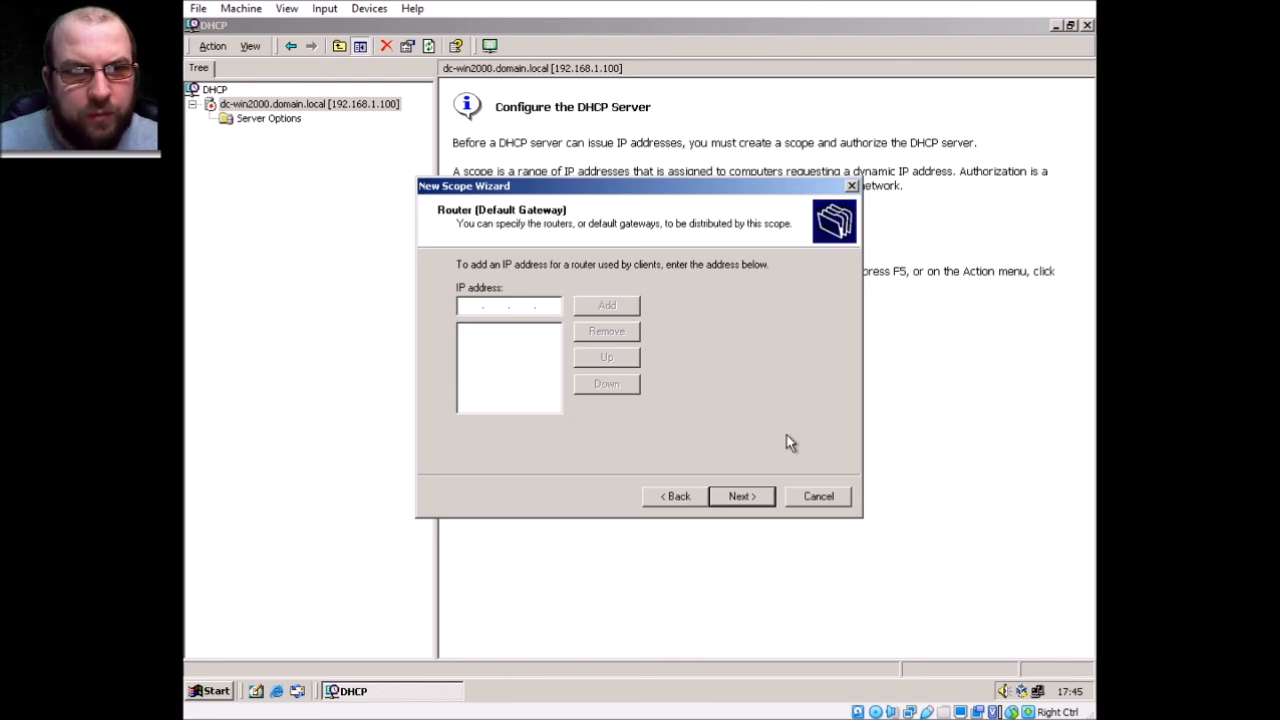
{"action": "type", "text": "192 . 1"}
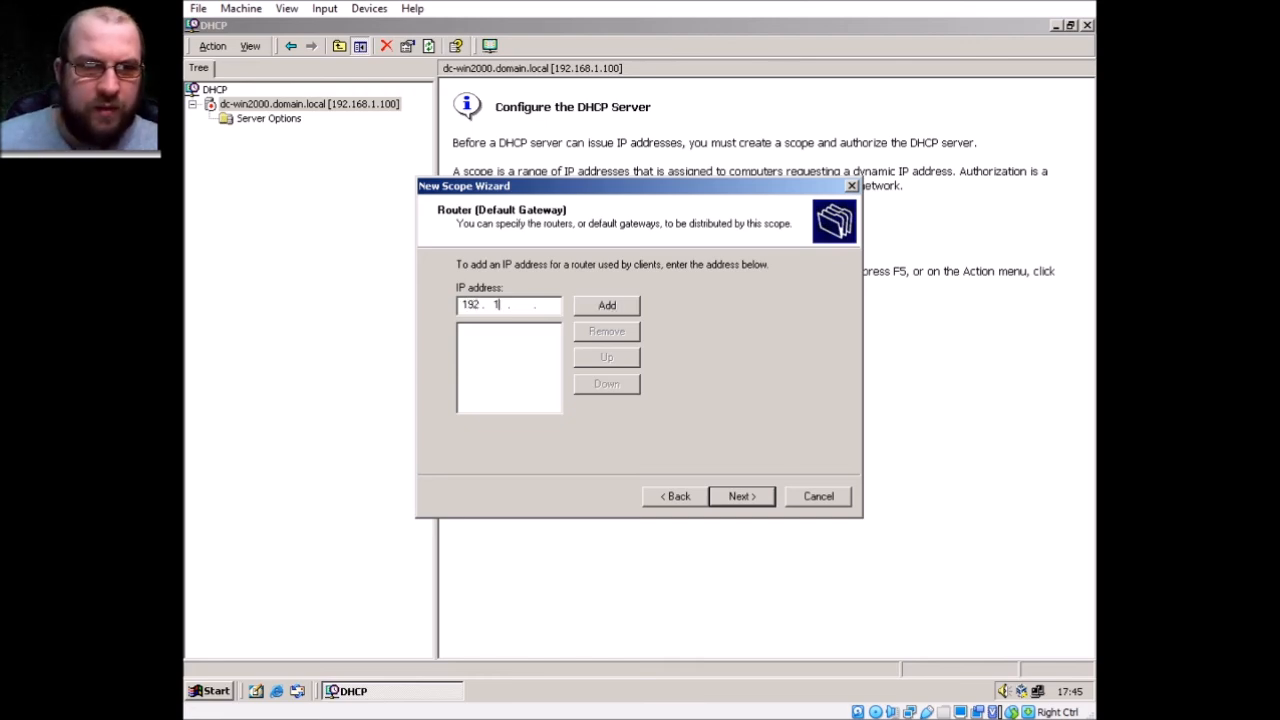
{"action": "type", "text": "68 . 1 ."}
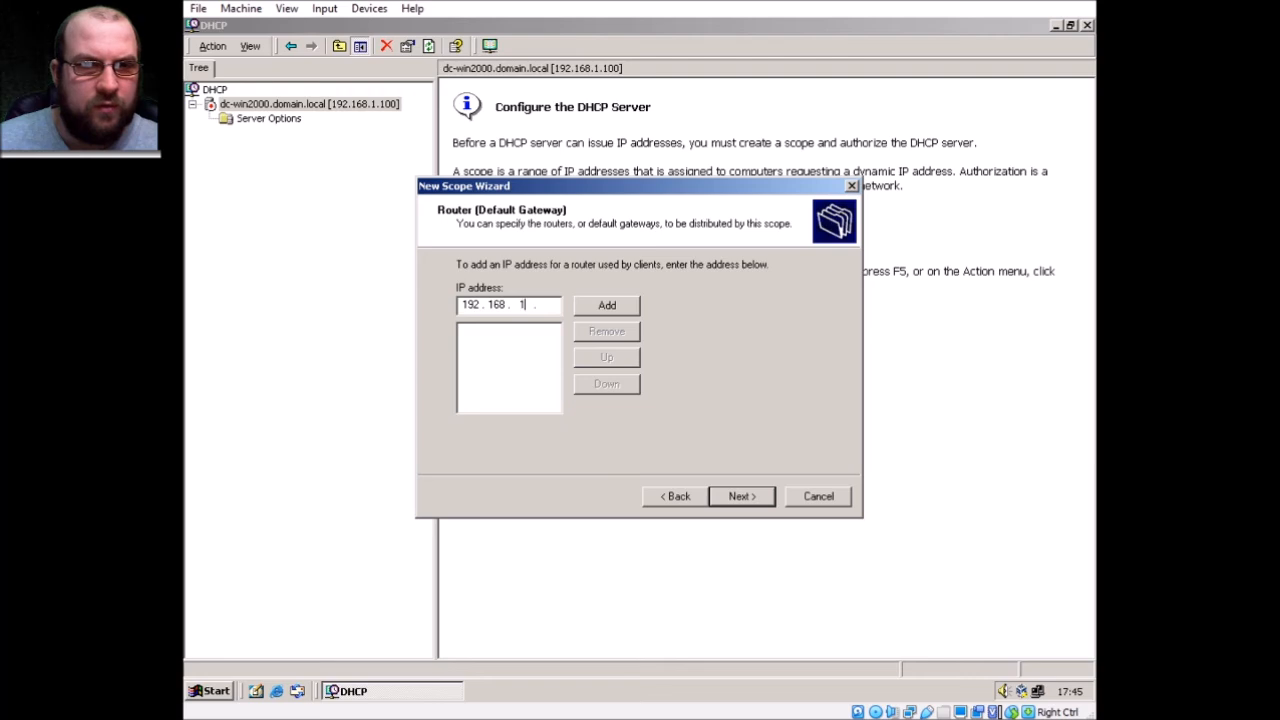
{"action": "type", "text": " 100"}
{"action": "left_click", "coordinate": [612, 306]}
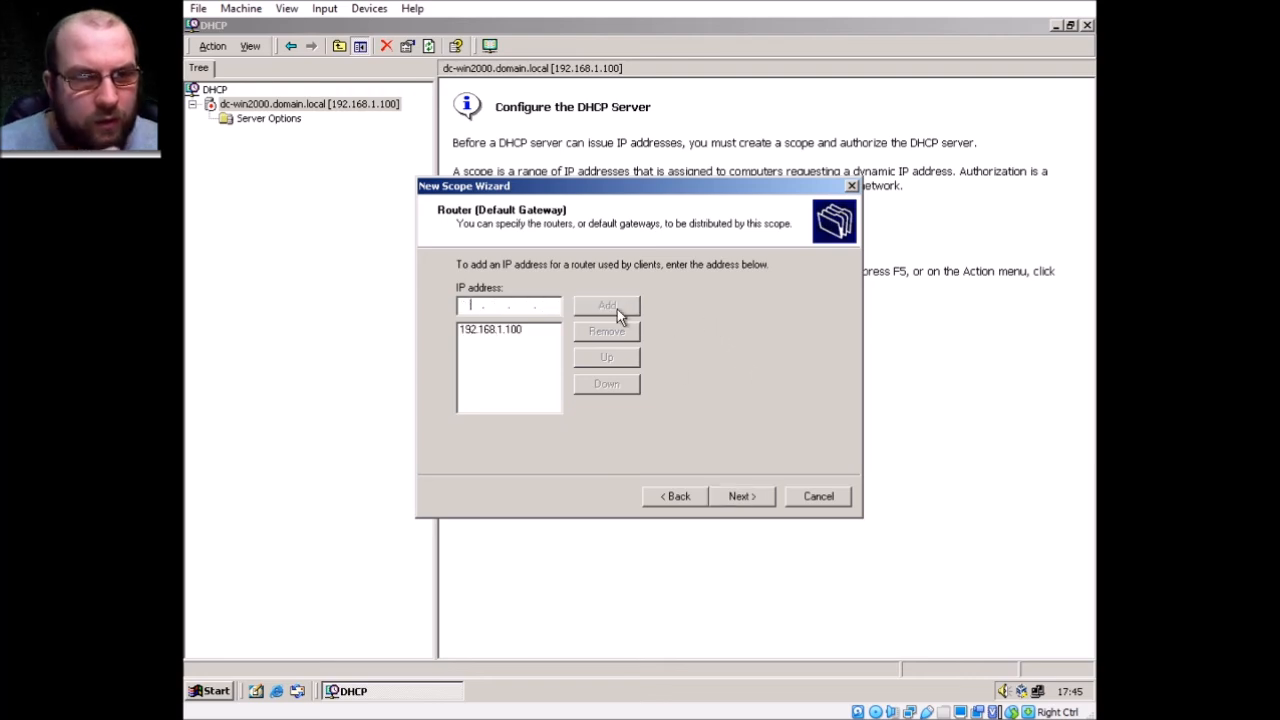
{"action": "left_click", "coordinate": [750, 500]}
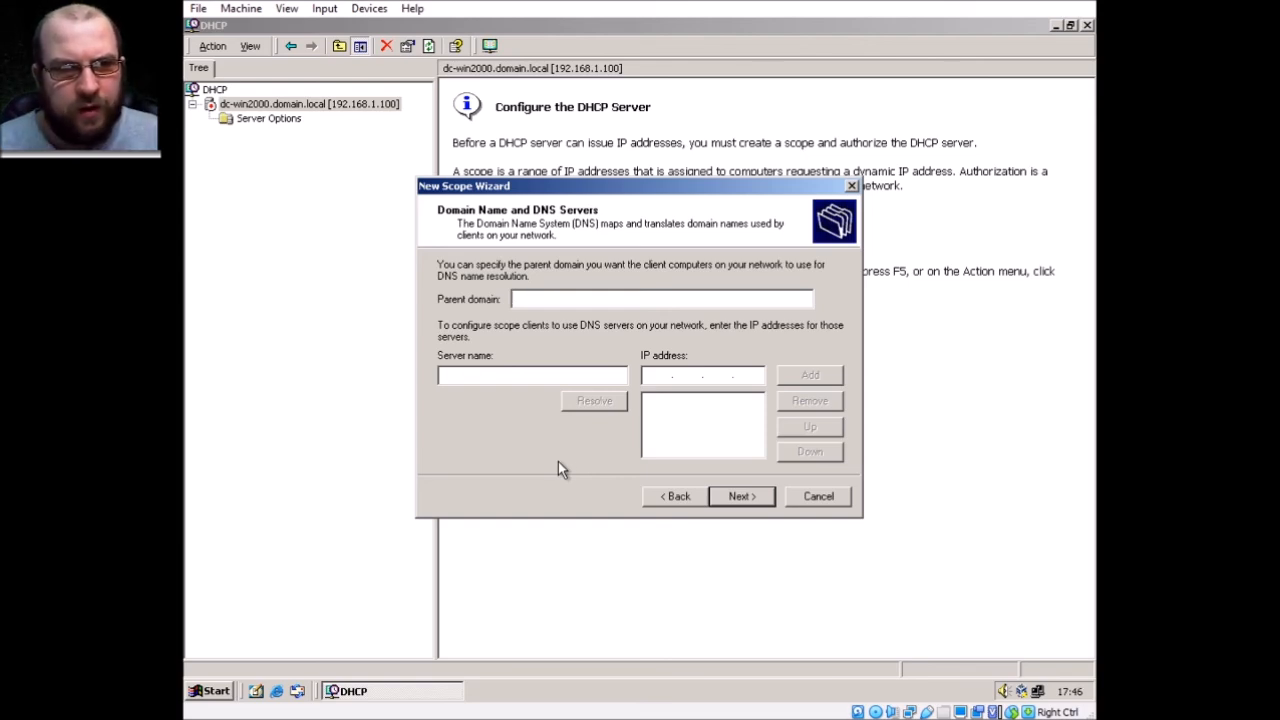
Enter Domain.local as the parent domain, then clear a manually typed DNS address
{"action": "type", "text": "Do"}
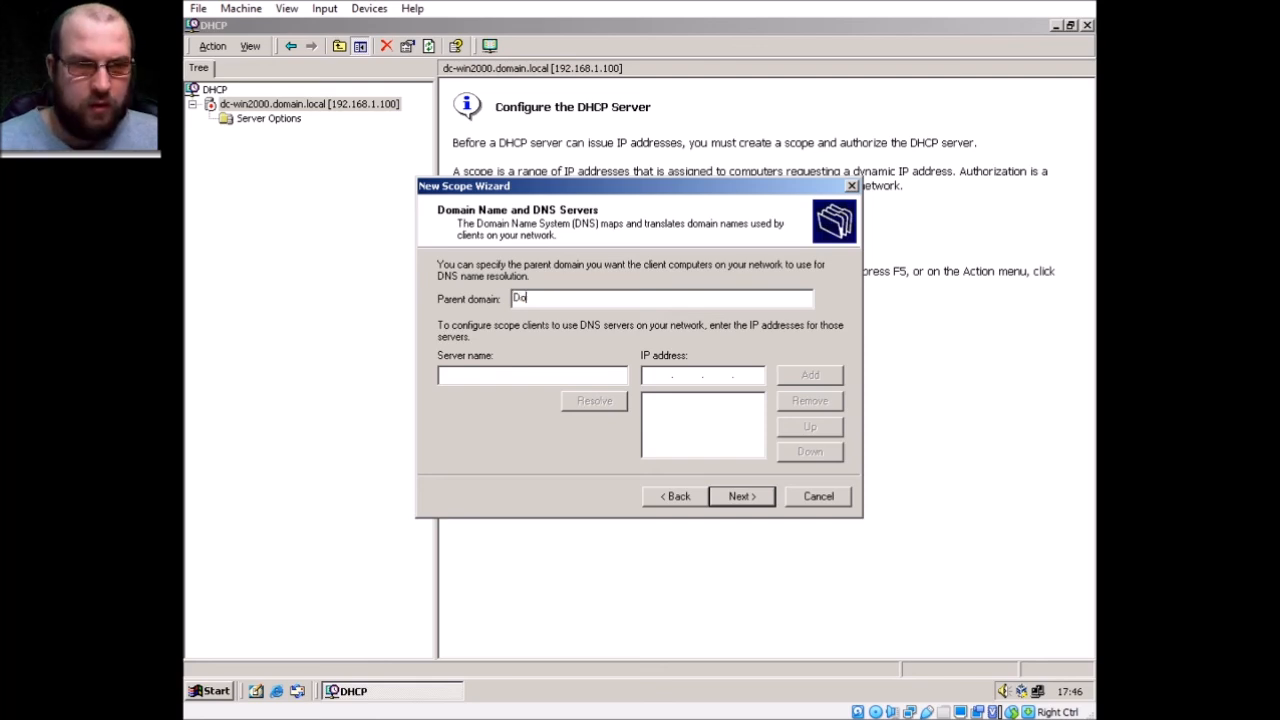
{"action": "type", "text": "main.local"}
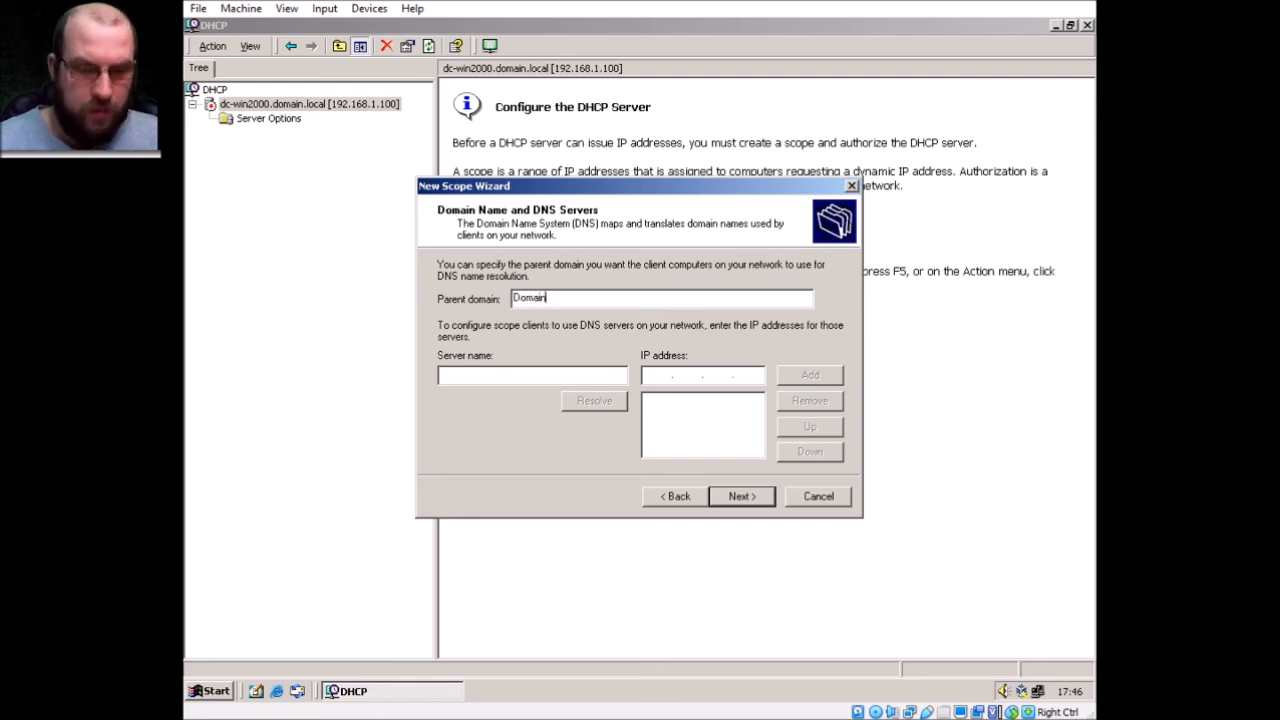
{"action": "key", "text": "Tab"}
{"action": "key", "text": "Tab"}
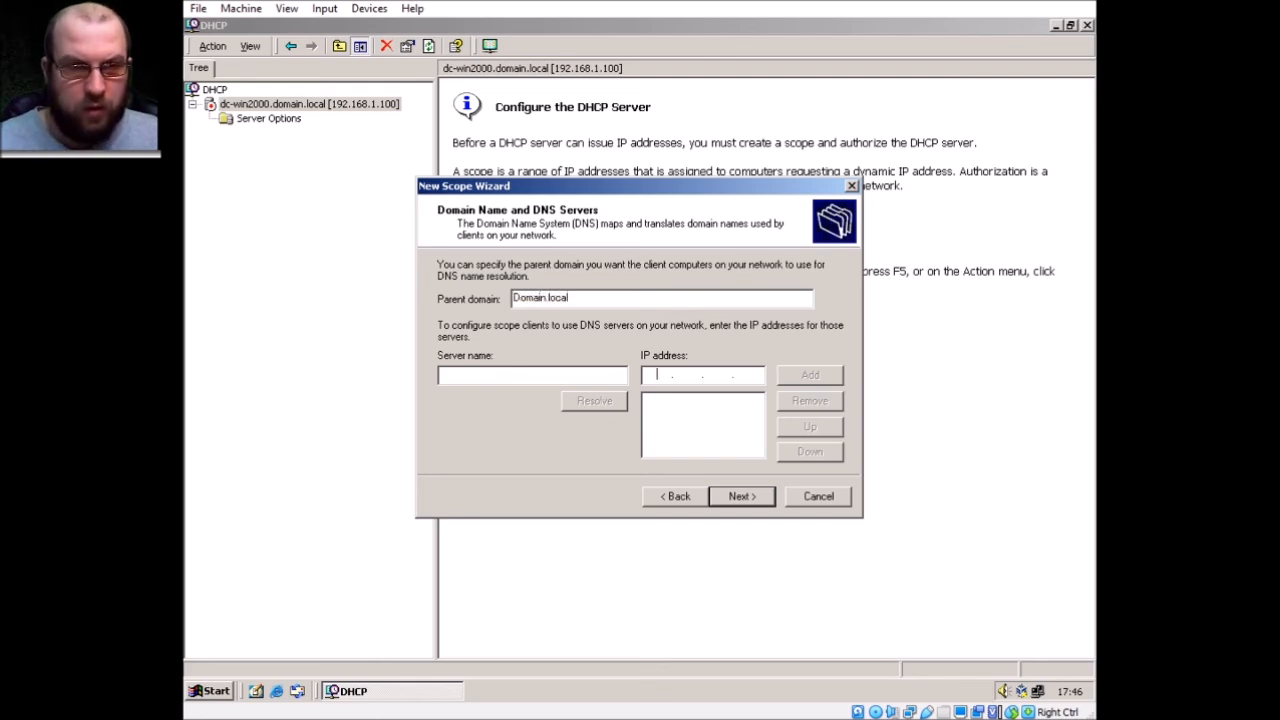
{"action": "type", "text": "19"}
{"action": "type", "text": "2."}
{"action": "type", "text": "168.1.100"}
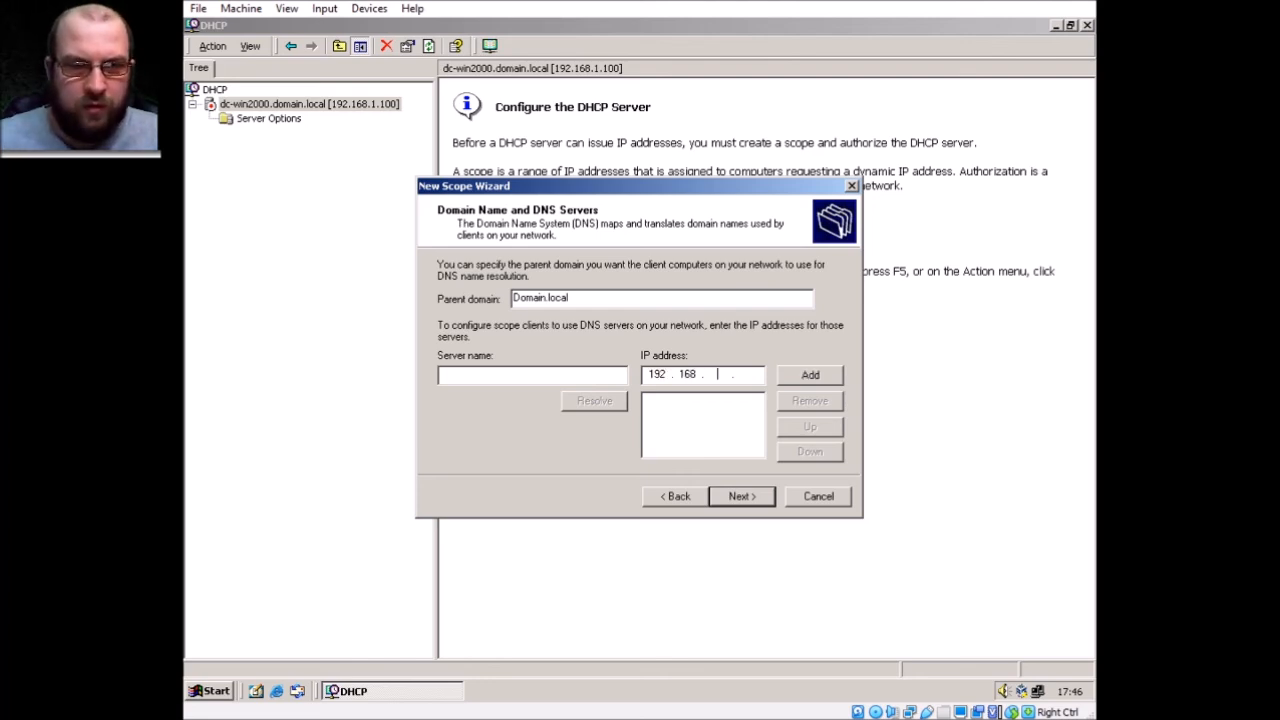
{"action": "left_click", "coordinate": [563, 382]}
{"action": "left_click", "coordinate": [762, 375]}
{"action": "key", "text": "BackSpace"}
{"action": "key", "text": "BackSpace"}
{"action": "key", "text": "BackSpace"}
{"action": "key", "text": "BackSpace"}
{"action": "key", "text": "BackSpace"}
{"action": "key", "text": "BackSpace"}
{"action": "key", "text": "BackSpace"}
{"action": "key", "text": "BackSpace"}
{"action": "key", "text": "BackSpace"}
{"action": "key", "text": "BackSpace"}
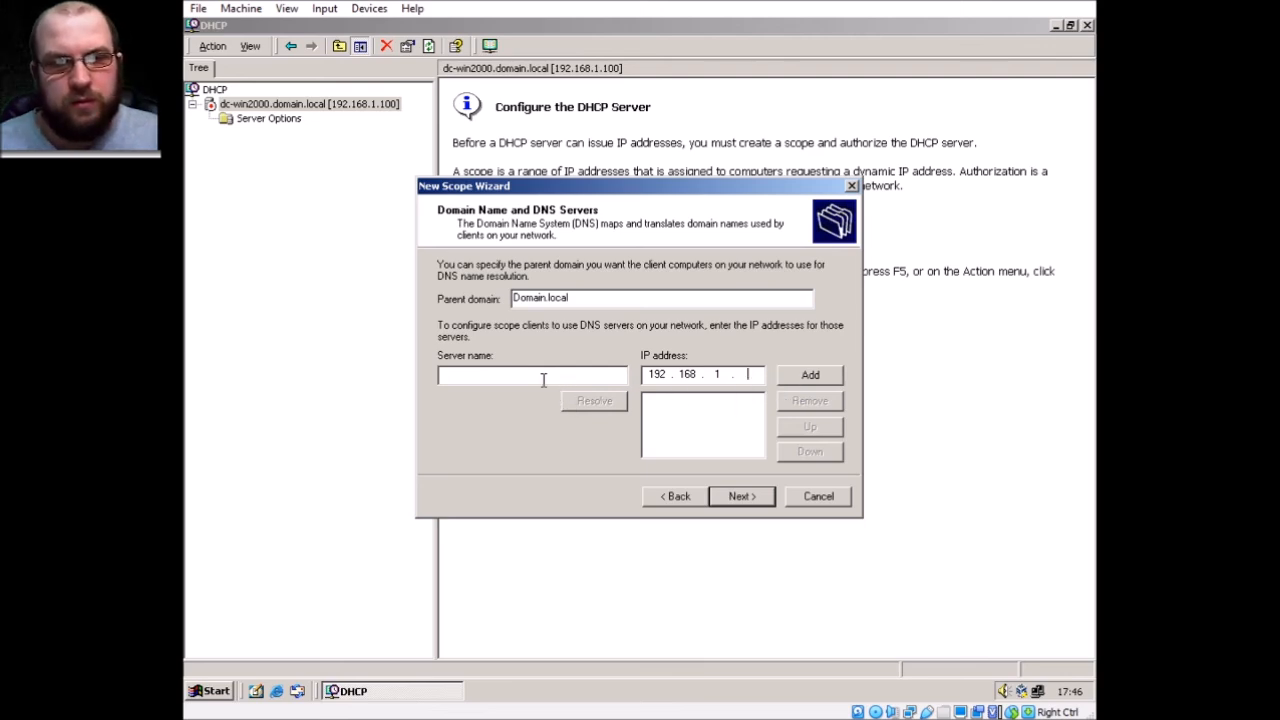
Resolve DNS server DC-win2000 to 192.168.1.100, add it, and continue
{"action": "left_click", "coordinate": [540, 377]}
{"action": "type", "text": "D"}
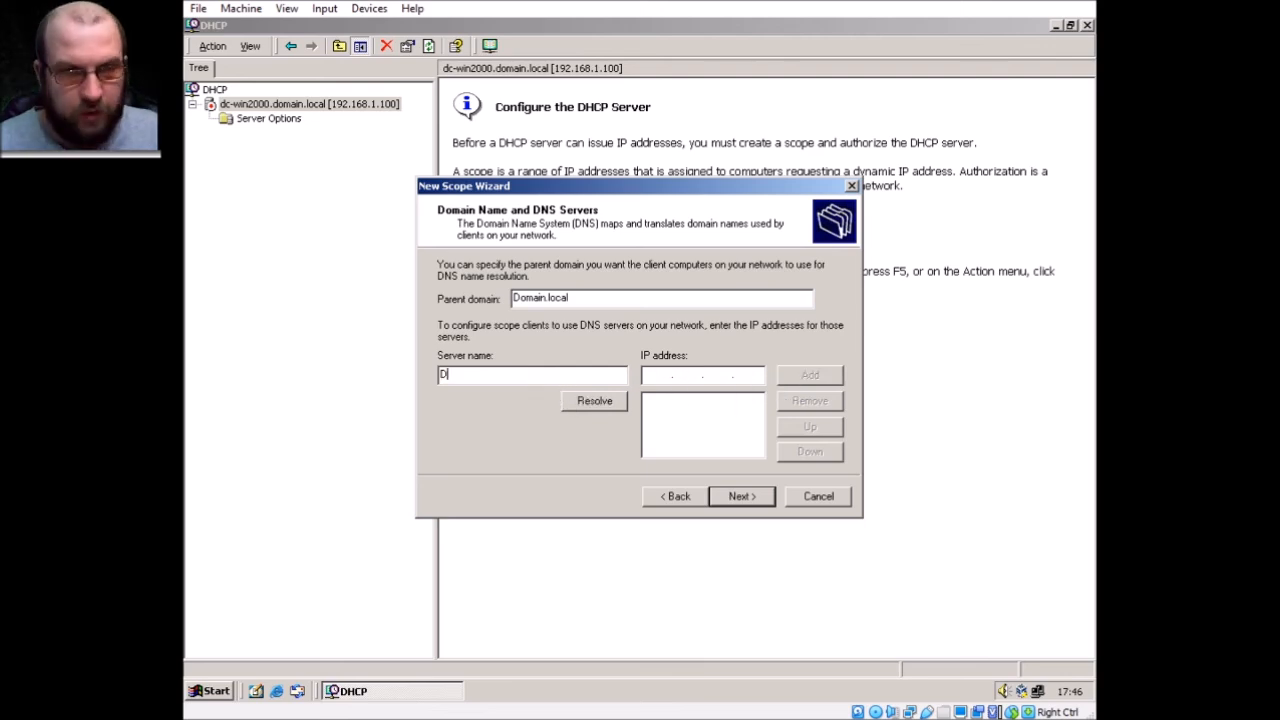
{"action": "type", "text": "C-win2000"}
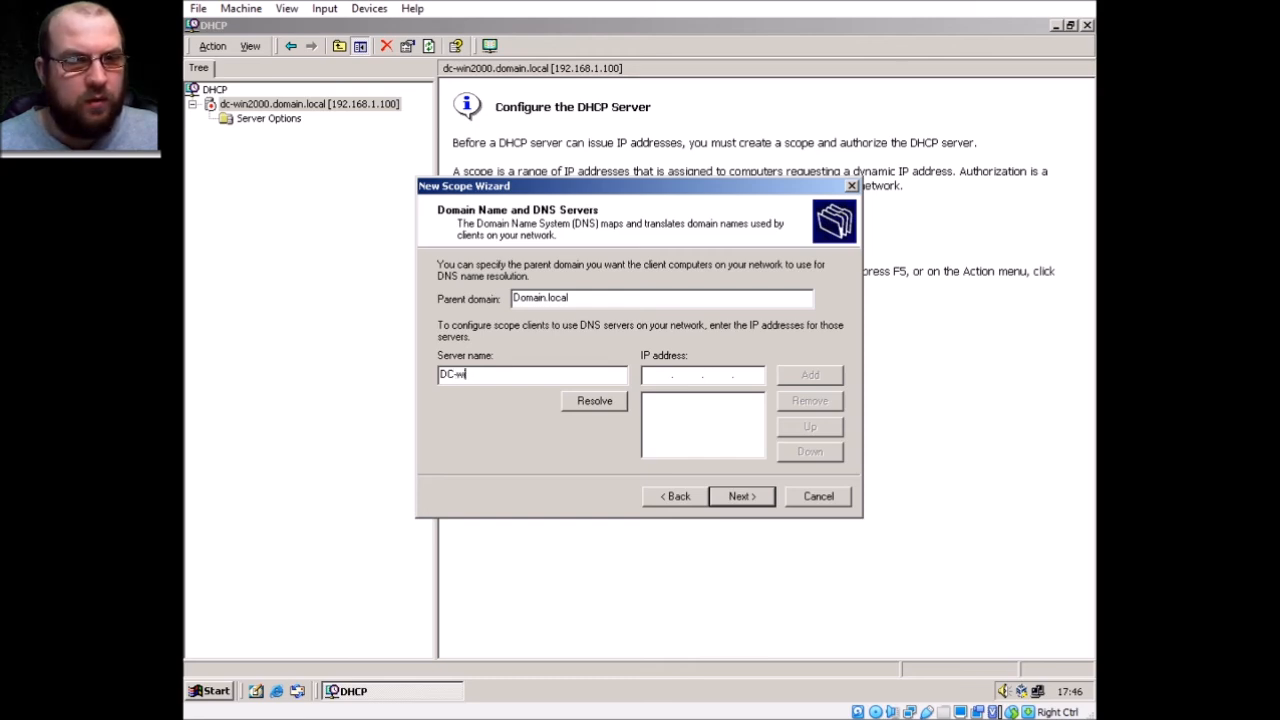
{"action": "left_click", "coordinate": [614, 400]}
{"action": "left_click", "coordinate": [800, 380]}
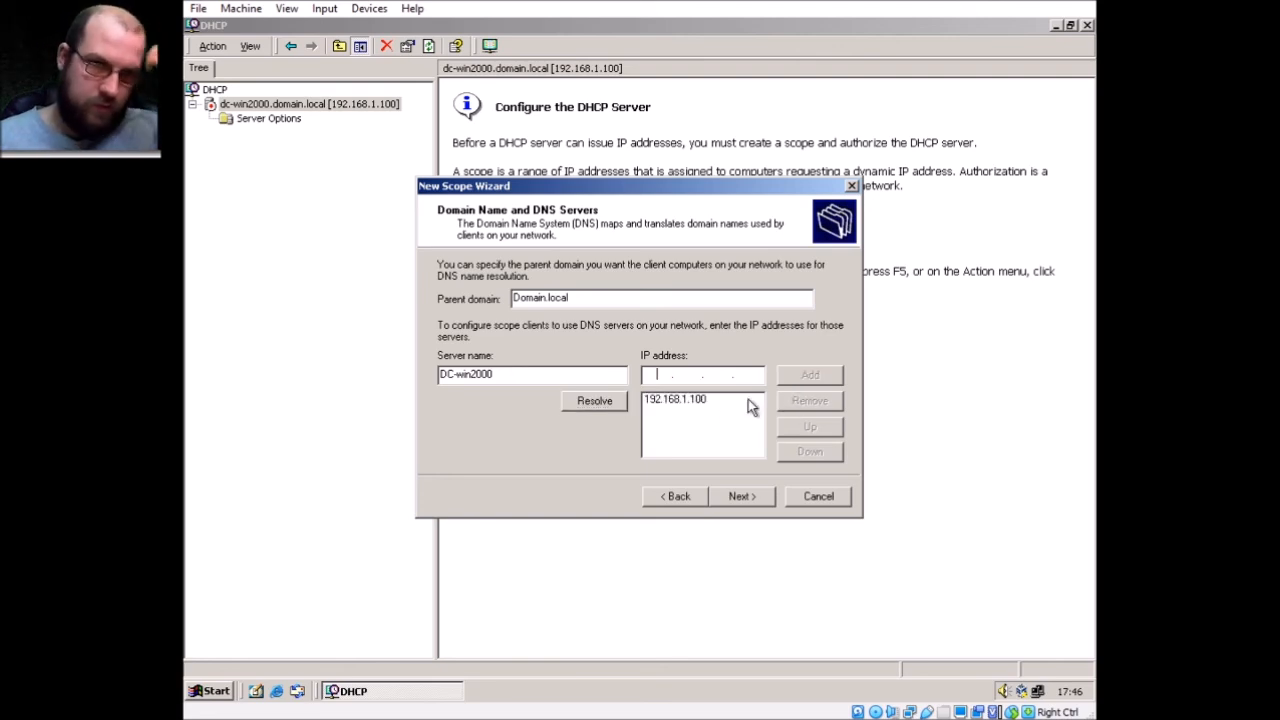
{"action": "double_click", "coordinate": [552, 376]}
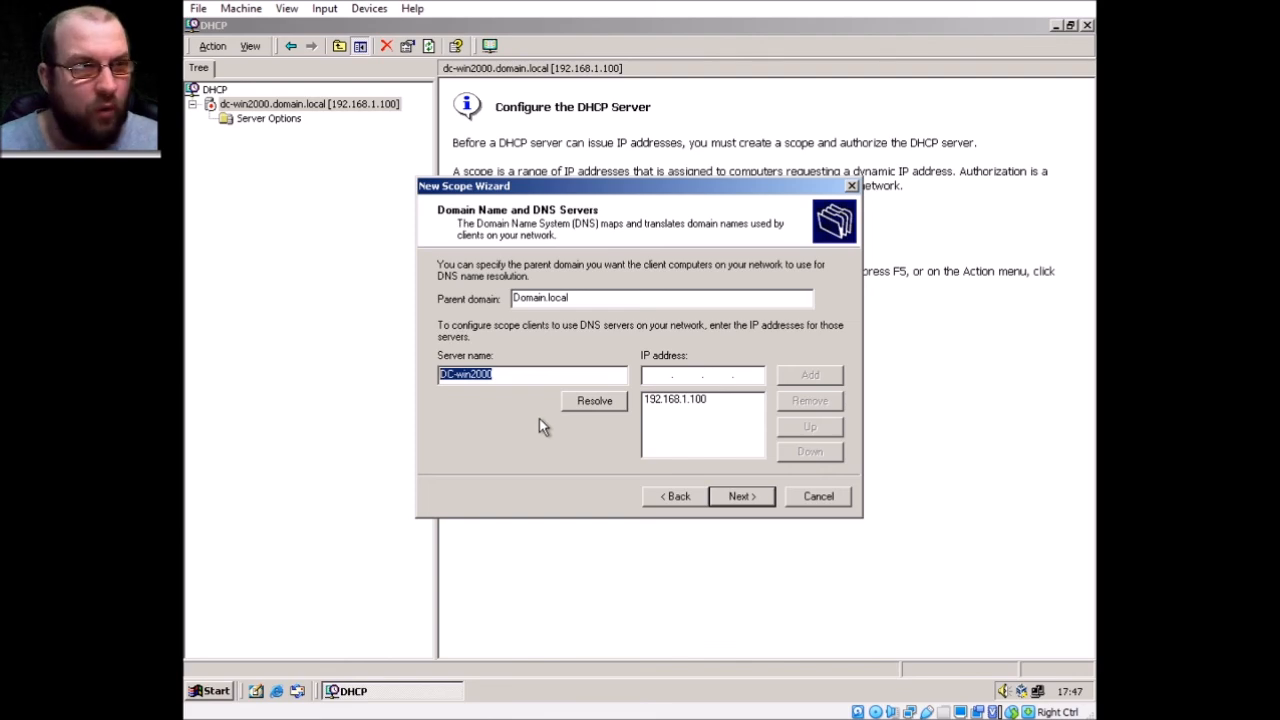
{"action": "left_click", "coordinate": [733, 497]}
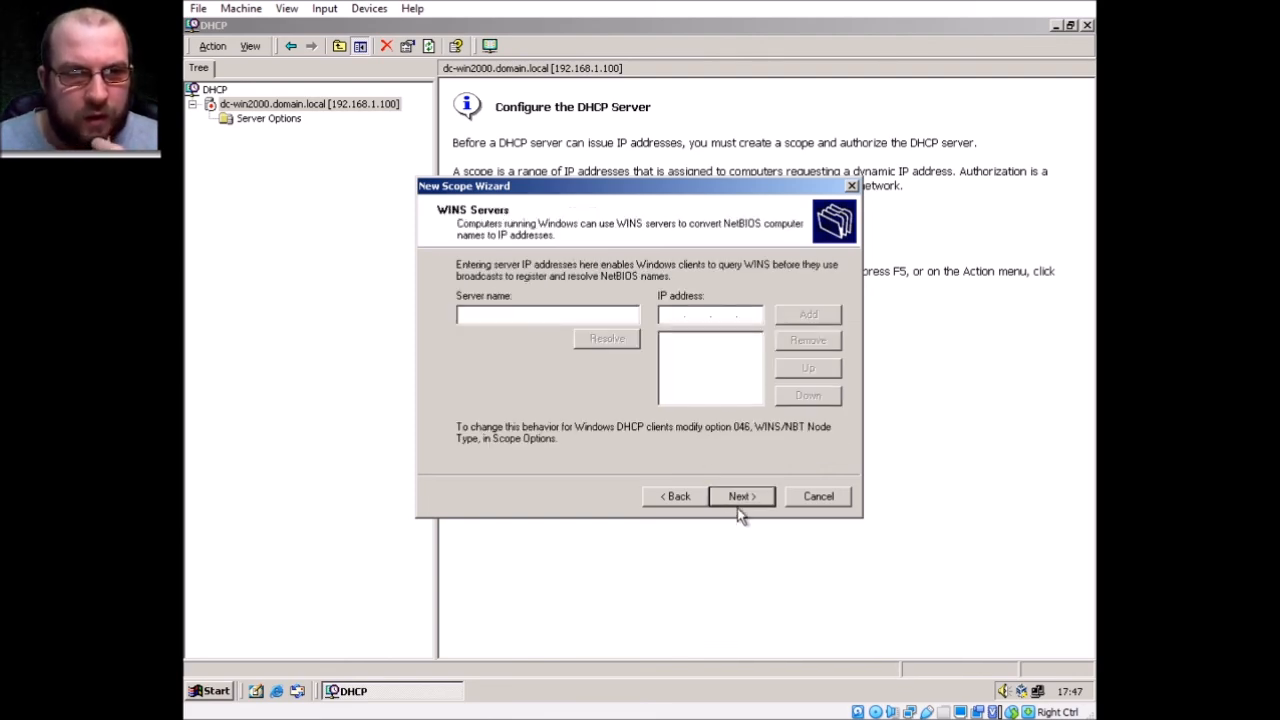
Add WINS server dc-win2000 at 192.168.1.100, activate the scope, and finish the wizard
{"action": "left_click", "coordinate": [532, 318]}
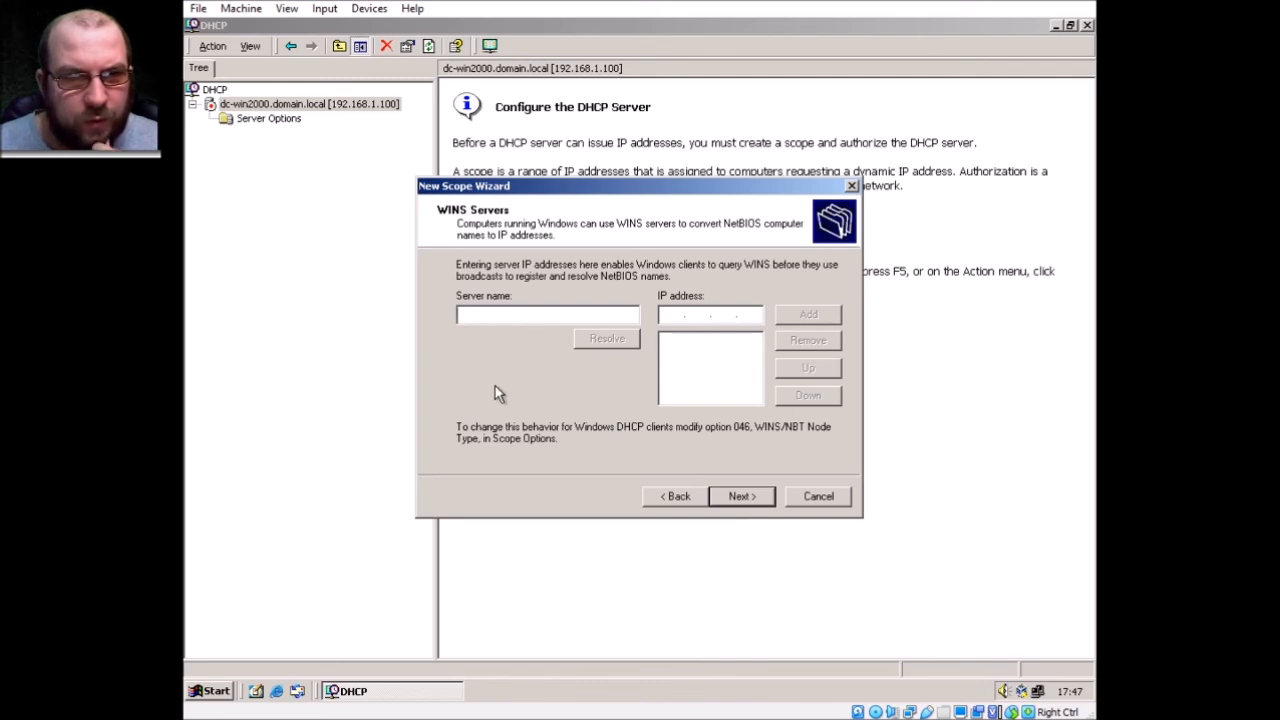
{"action": "type", "text": "dc-win"}
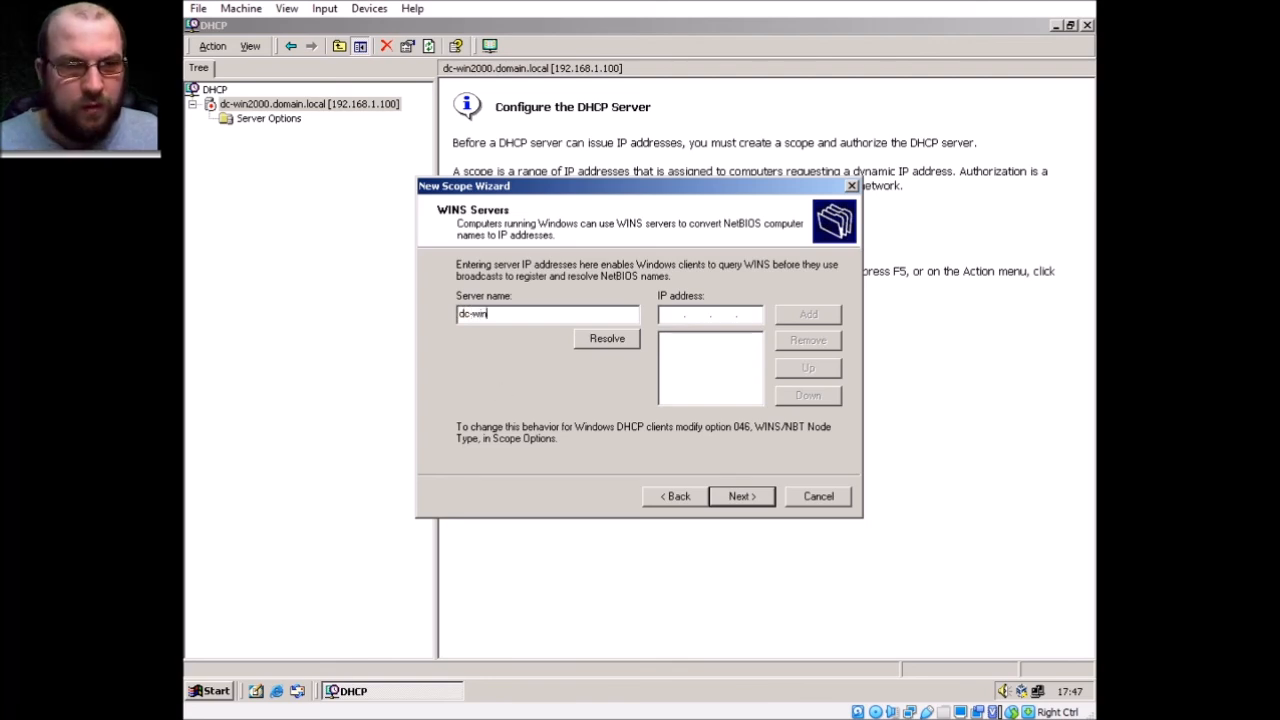
{"action": "type", "text": "22000"}
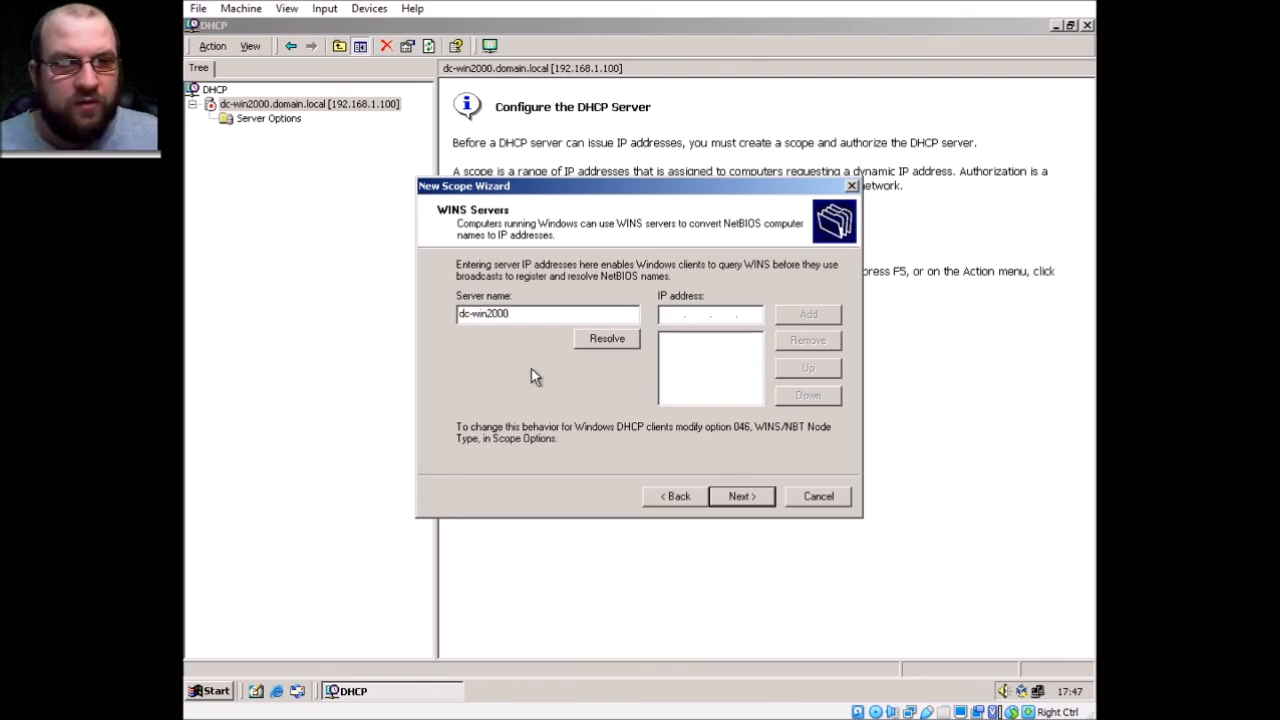
{"action": "left_click", "coordinate": [603, 343]}
{"action": "left_click", "coordinate": [807, 316]}
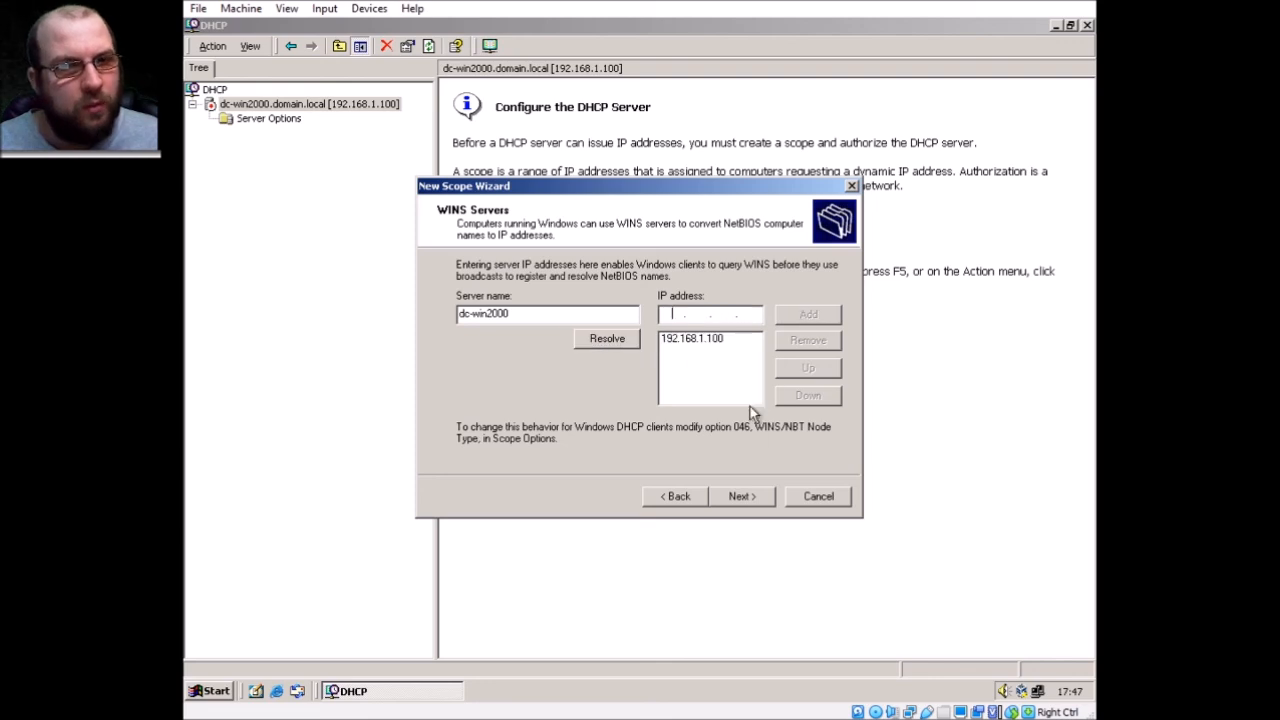
{"action": "left_click", "coordinate": [742, 497]}
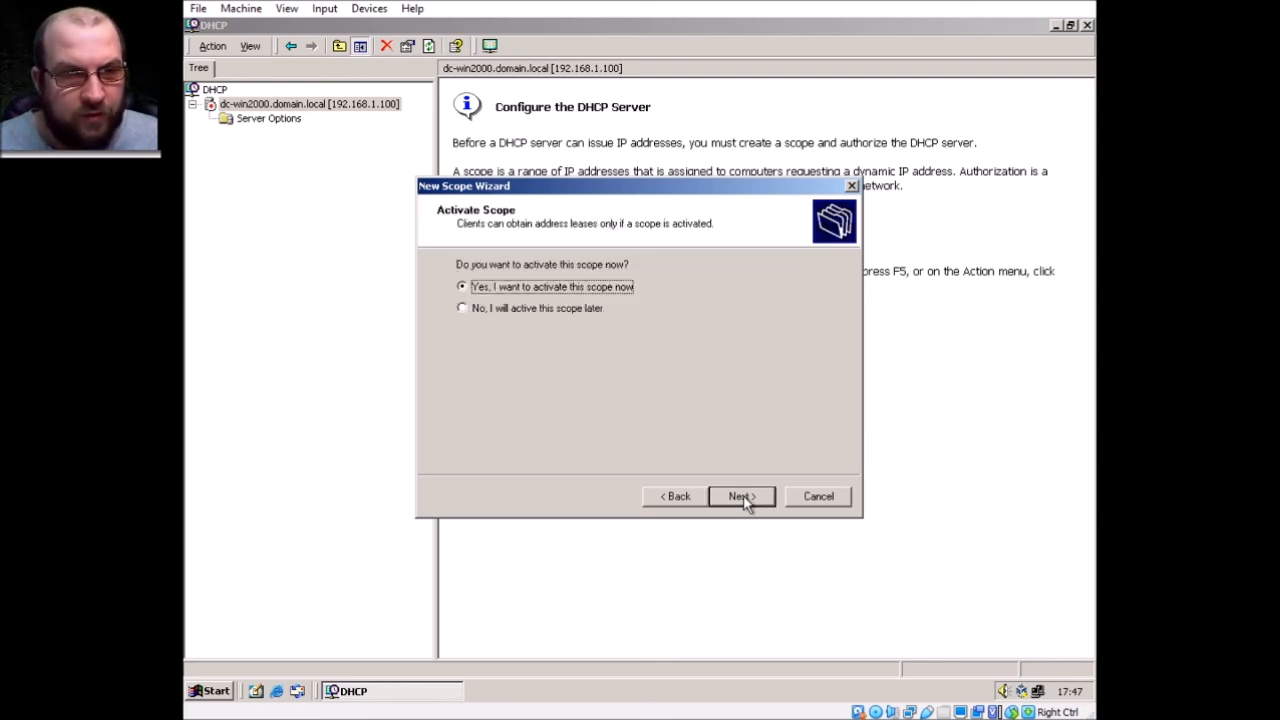
{"action": "left_click", "coordinate": [742, 497]}
{"action": "left_click", "coordinate": [743, 497]}
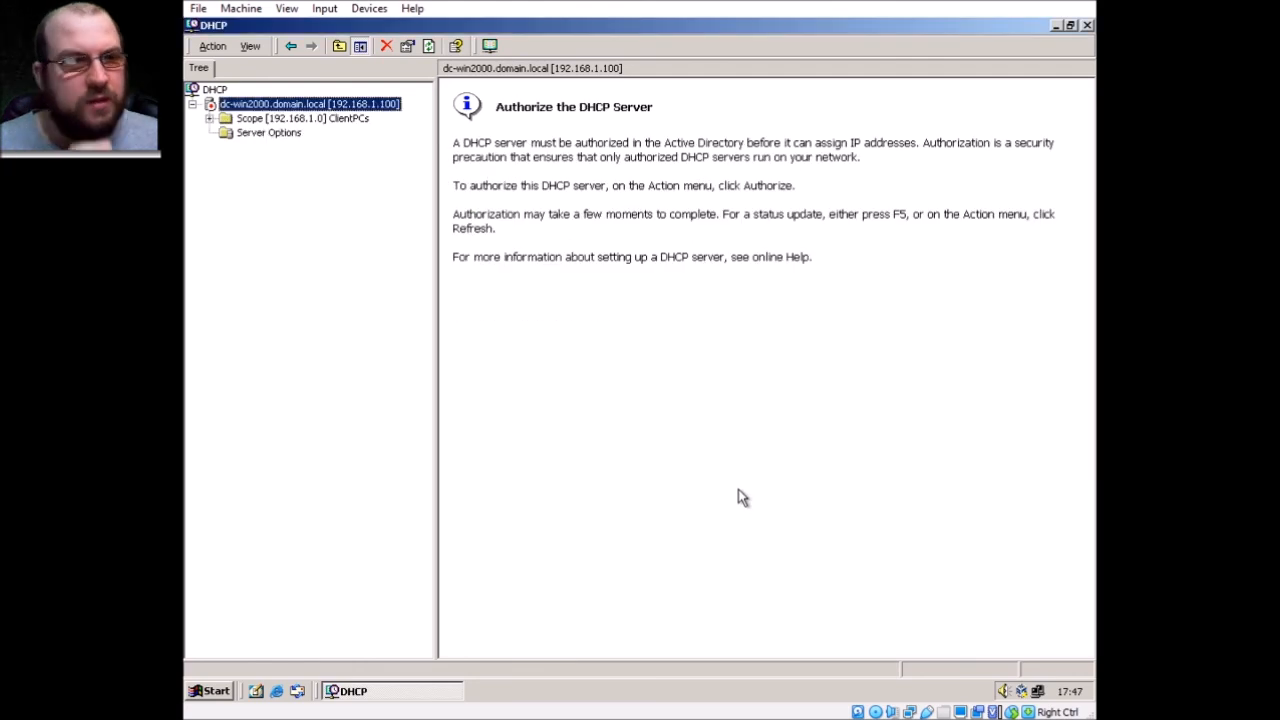
Review the ClientPCs scope's address pool, leases, reservations and scope options
{"action": "double_click", "coordinate": [325, 120]}
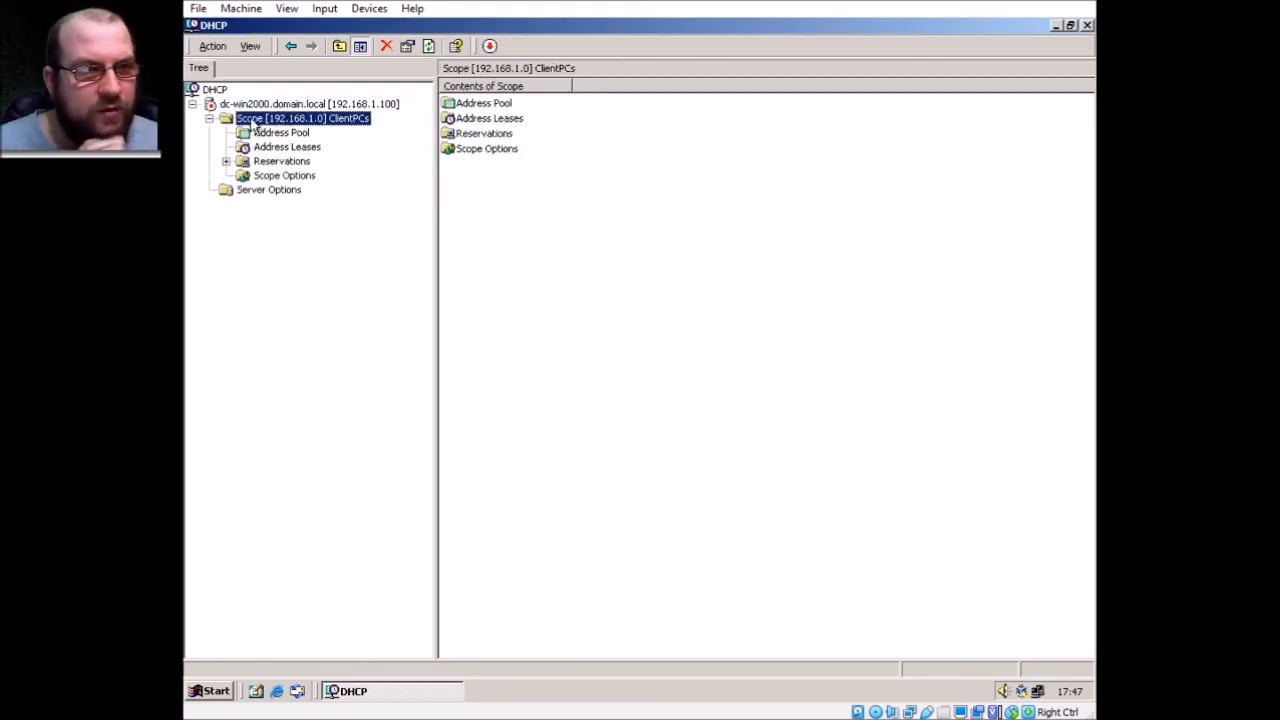
{"action": "left_click", "coordinate": [283, 133]}
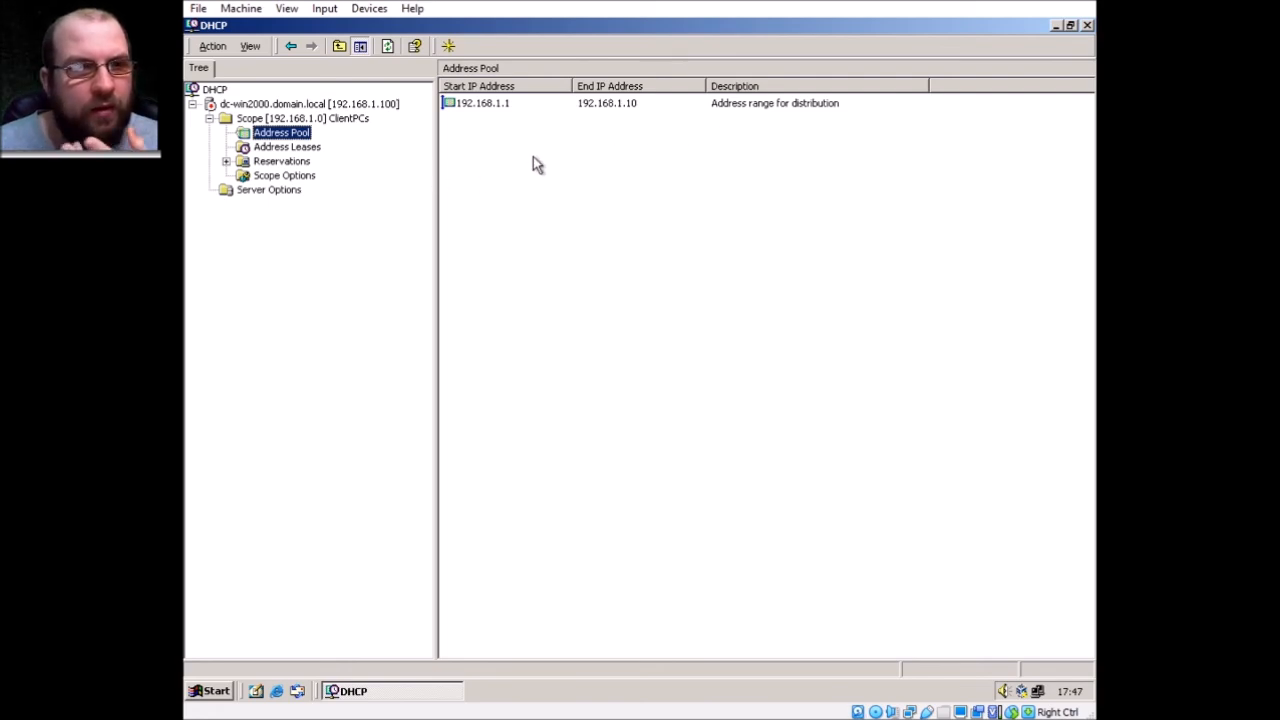
{"action": "right_click", "coordinate": [478, 106]}
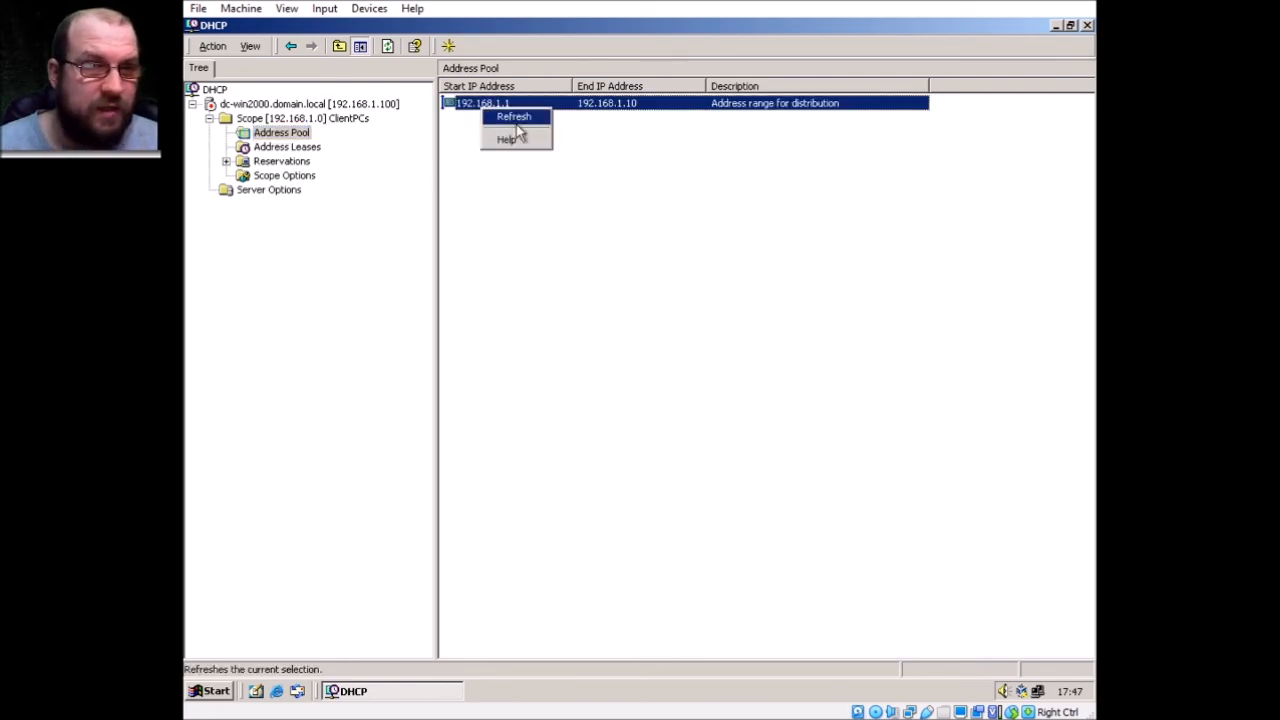
{"action": "left_click", "coordinate": [517, 119]}
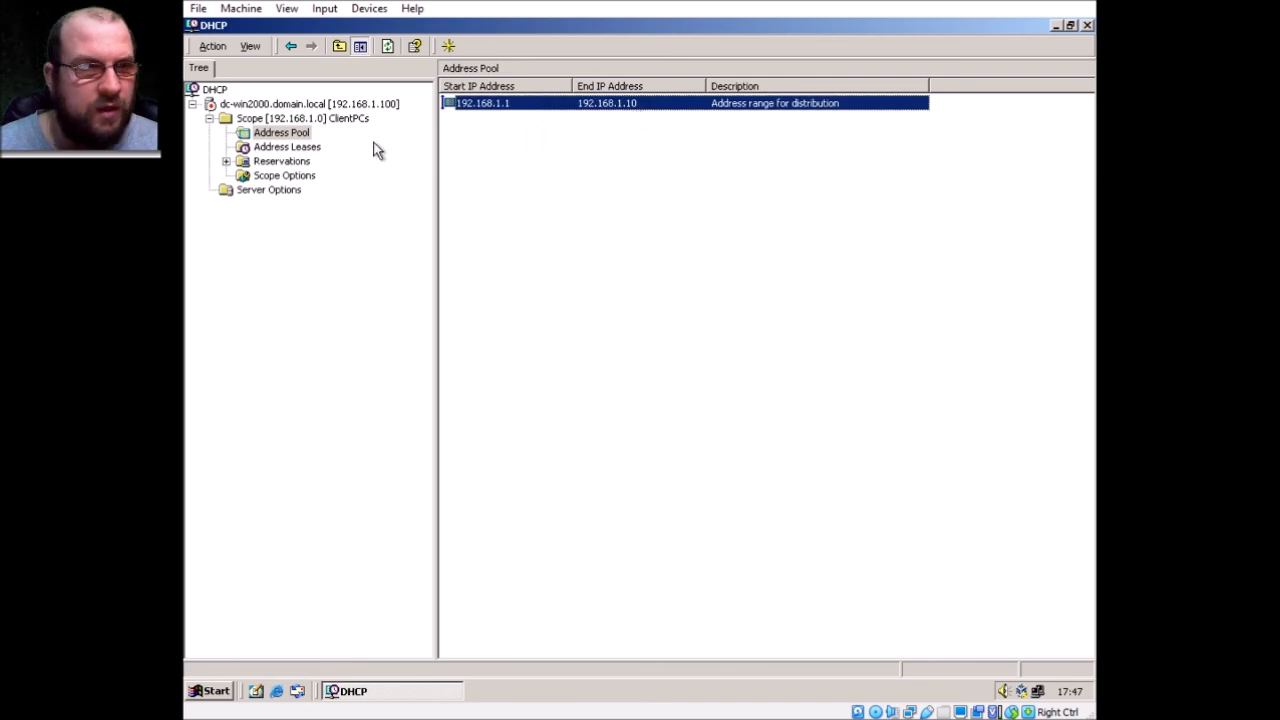
{"action": "left_click", "coordinate": [316, 148]}
{"action": "left_click", "coordinate": [300, 163]}
{"action": "left_click", "coordinate": [304, 179]}
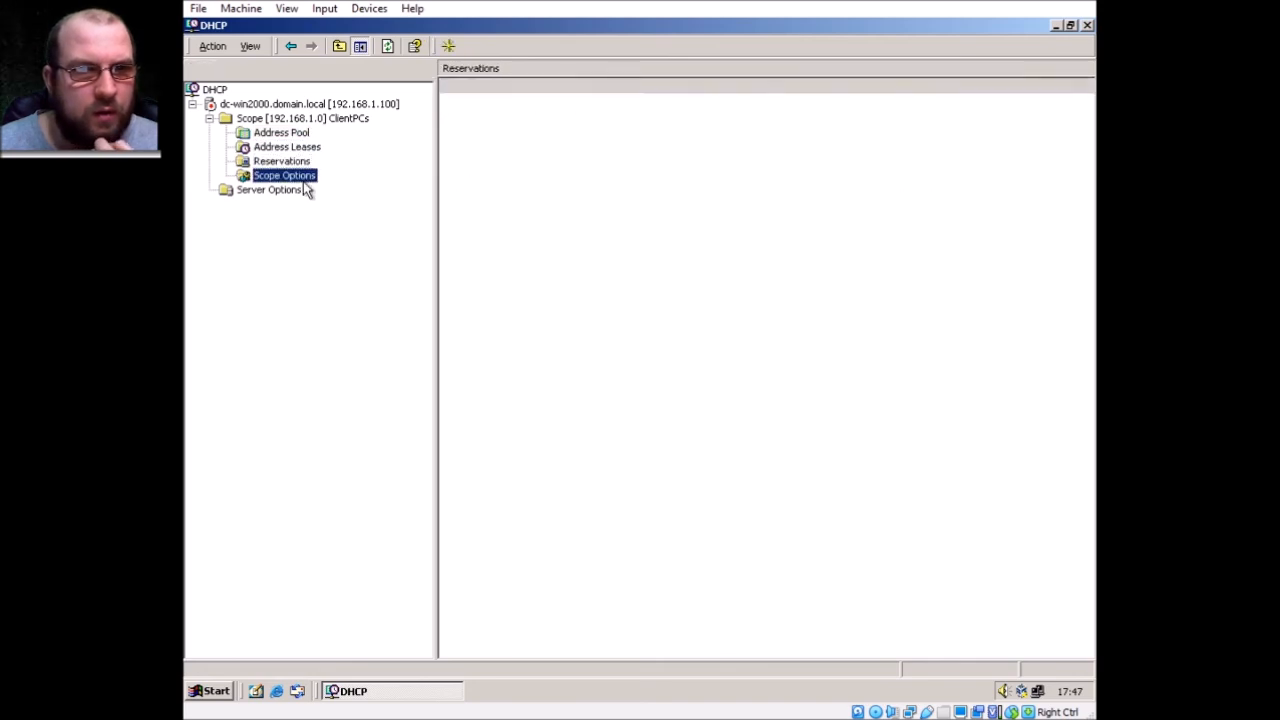
Authorize the dc-win2000 DHCP server in Active Directory
{"action": "left_click", "coordinate": [290, 119]}
{"action": "right_click", "coordinate": [252, 104]}
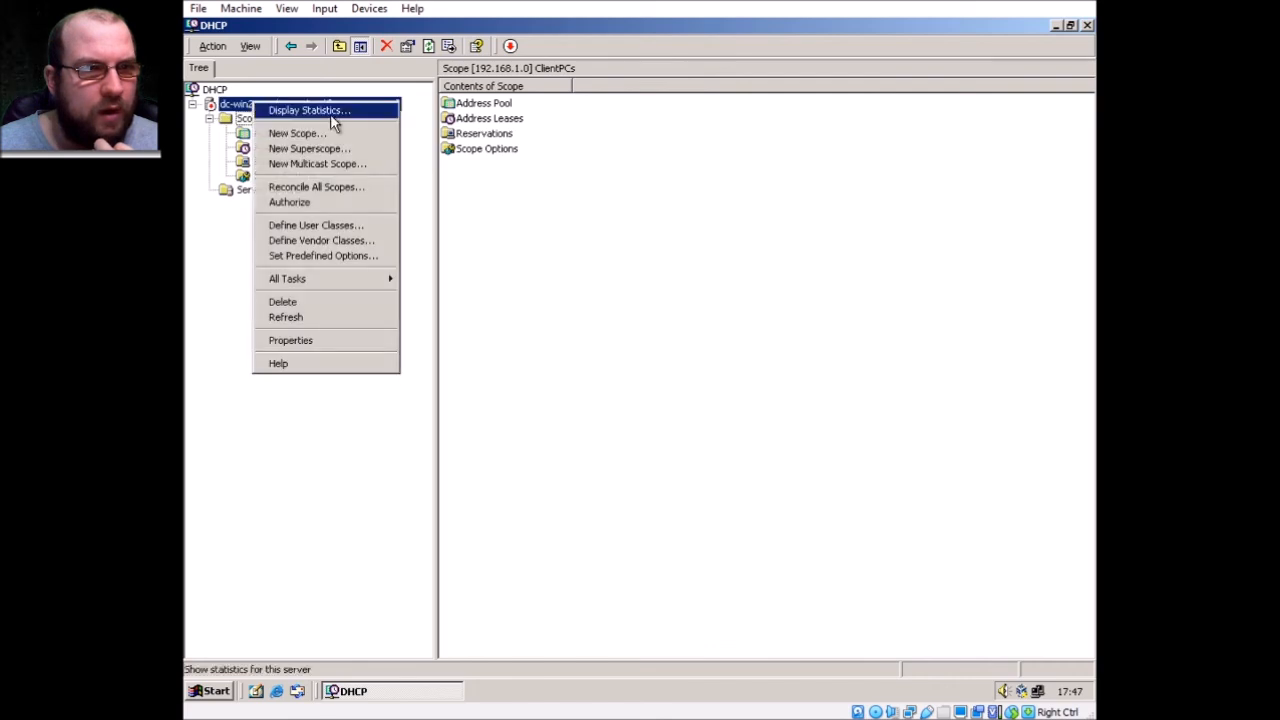
{"action": "left_click", "coordinate": [352, 203]}
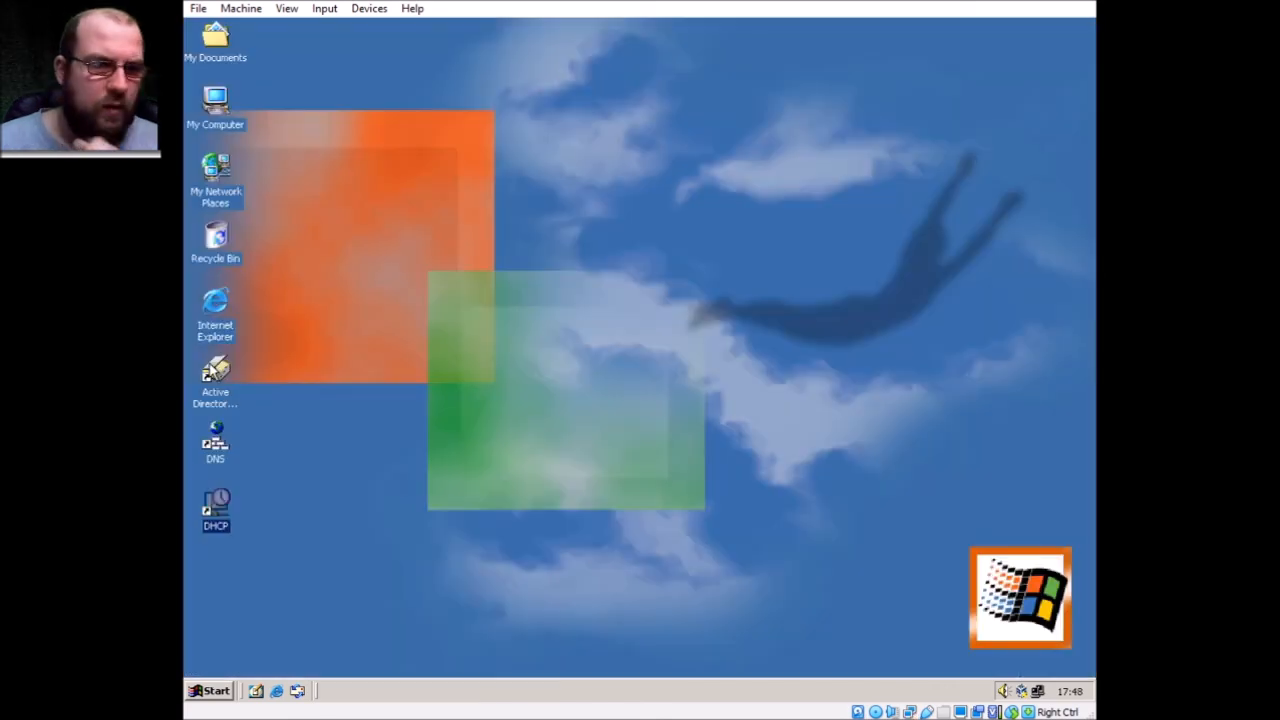
Open Active Directory Users and Computers maximized with a wider tree pane, and expand Domain.local
{"action": "double_click", "coordinate": [215, 375]}
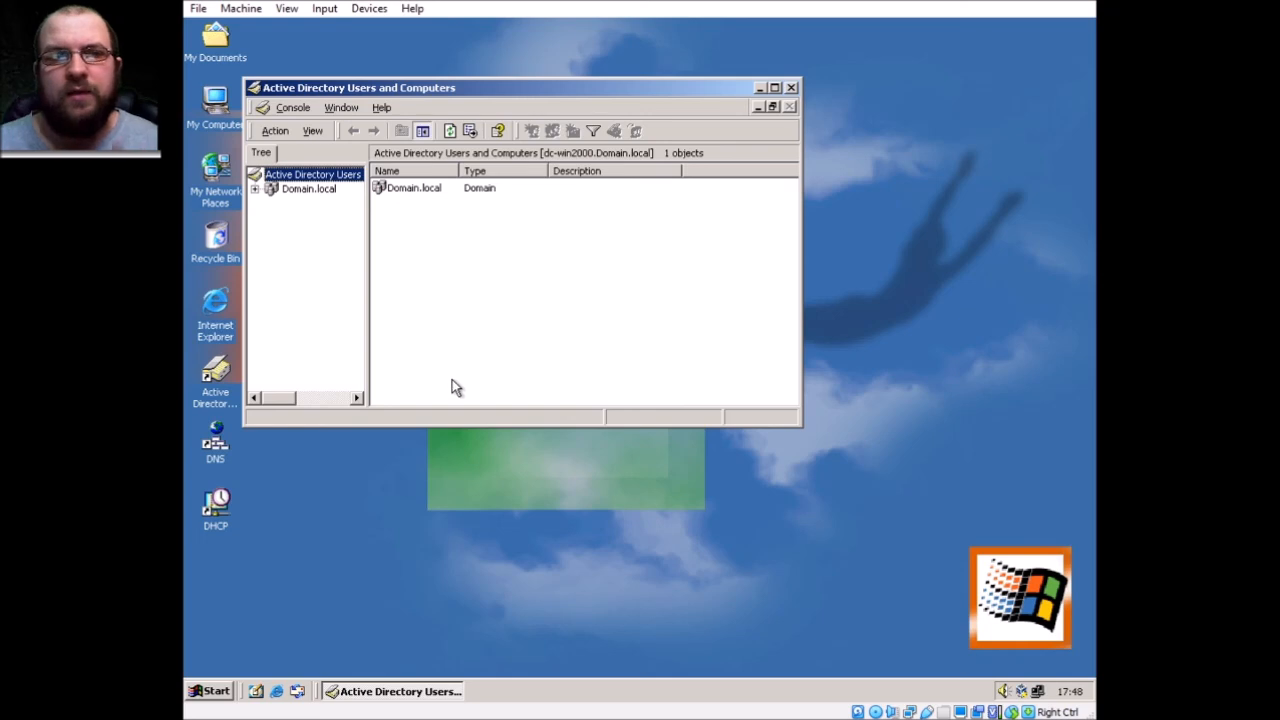
{"action": "double_click", "coordinate": [685, 88]}
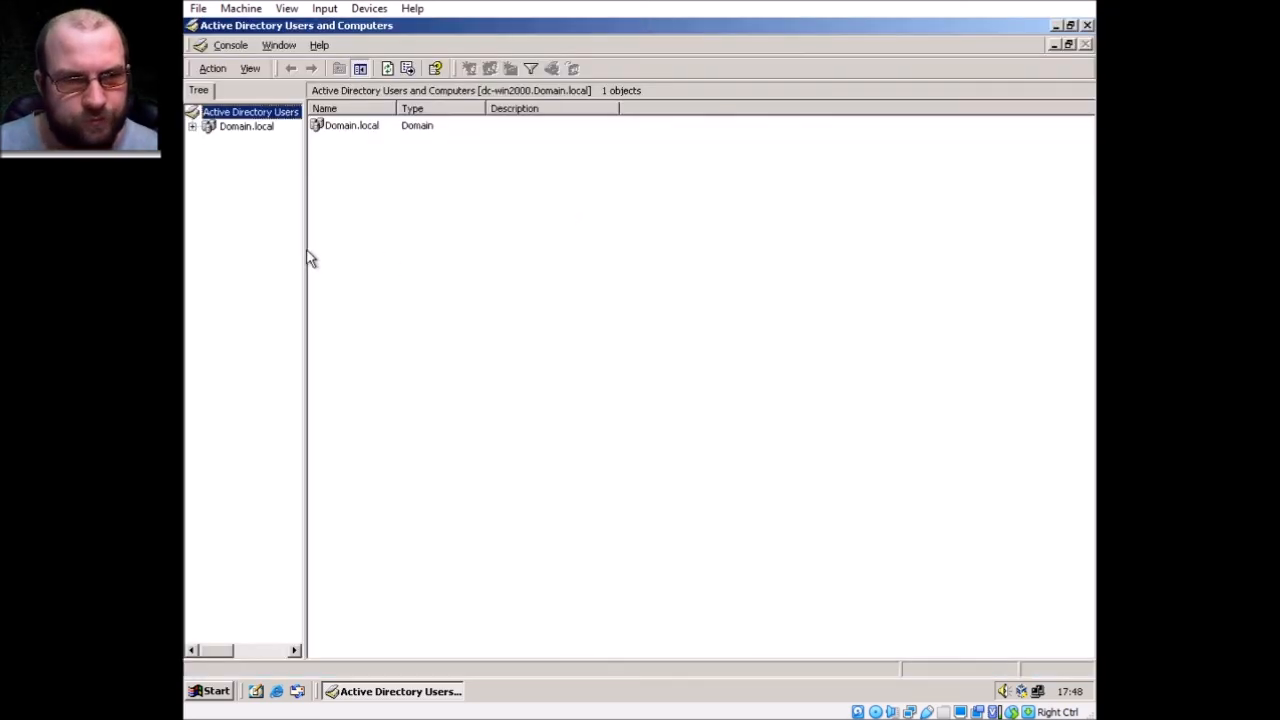
{"action": "left_click_drag", "start_coordinate": [302, 249], "coordinate": [460, 245]}
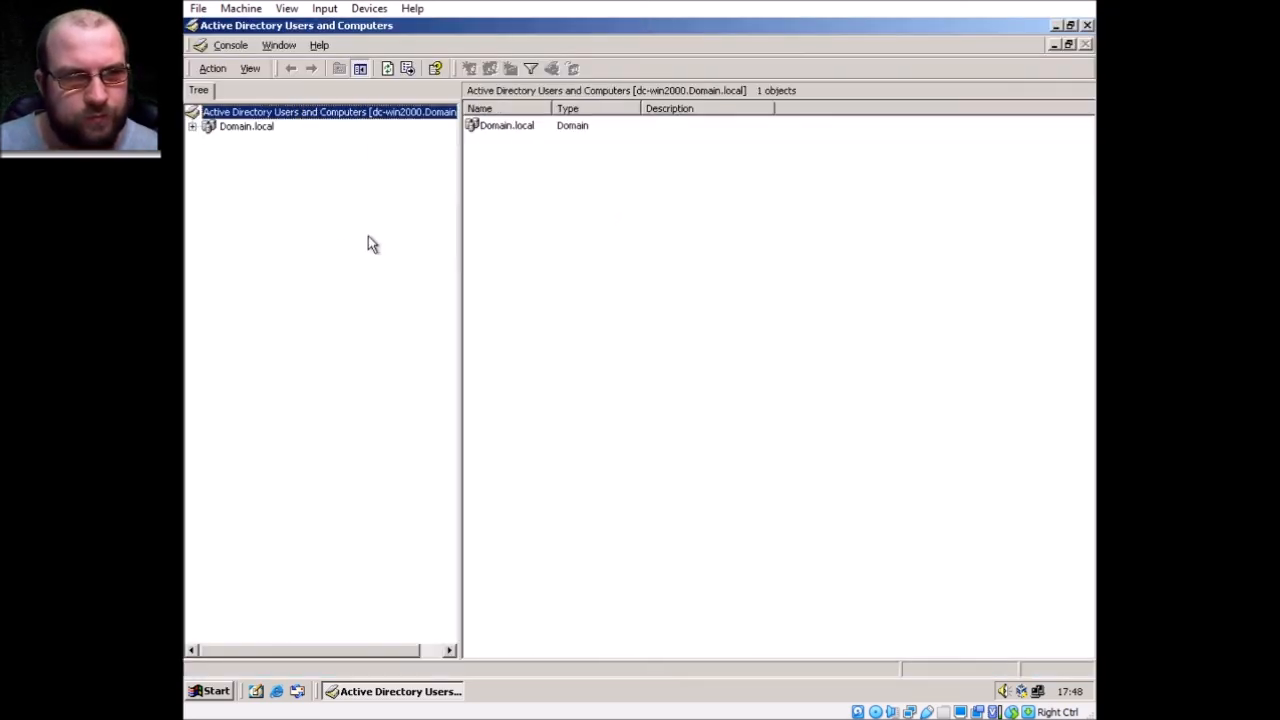
{"action": "left_click", "coordinate": [194, 127]}
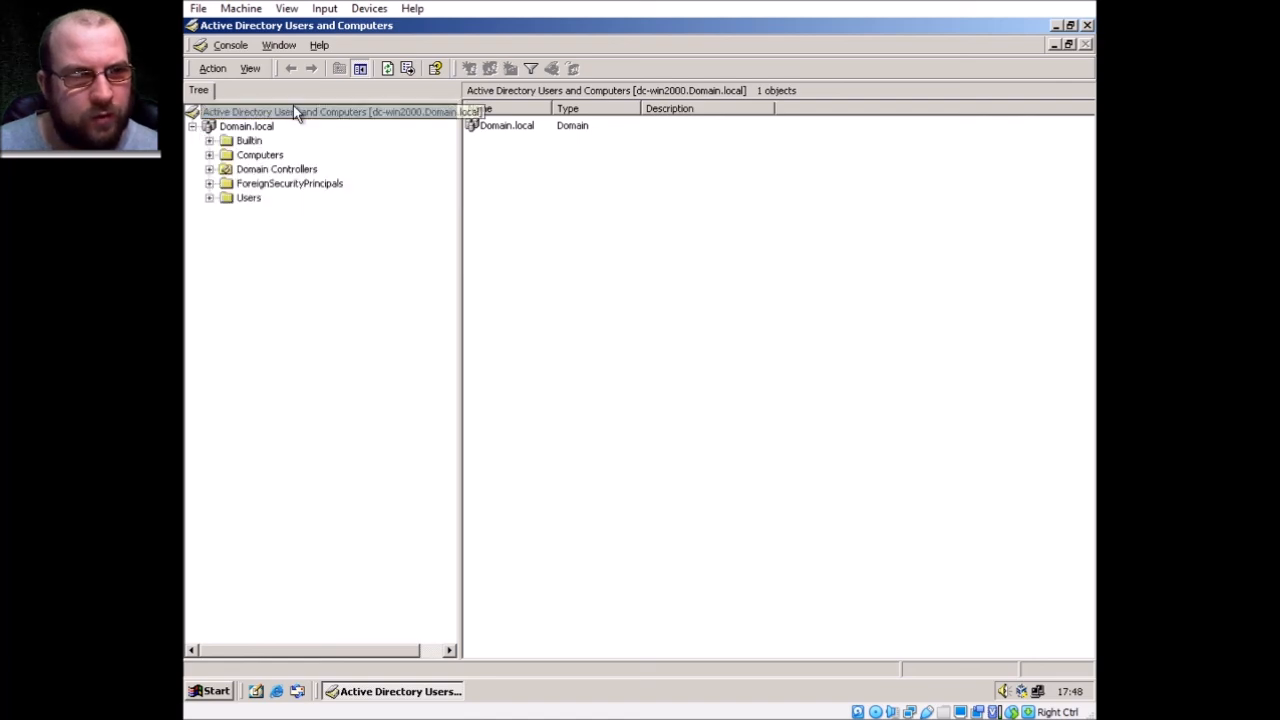
Browse Domain Controllers, Computers and Users, autosizing the Name and Description columns
{"action": "left_click", "coordinate": [270, 169]}
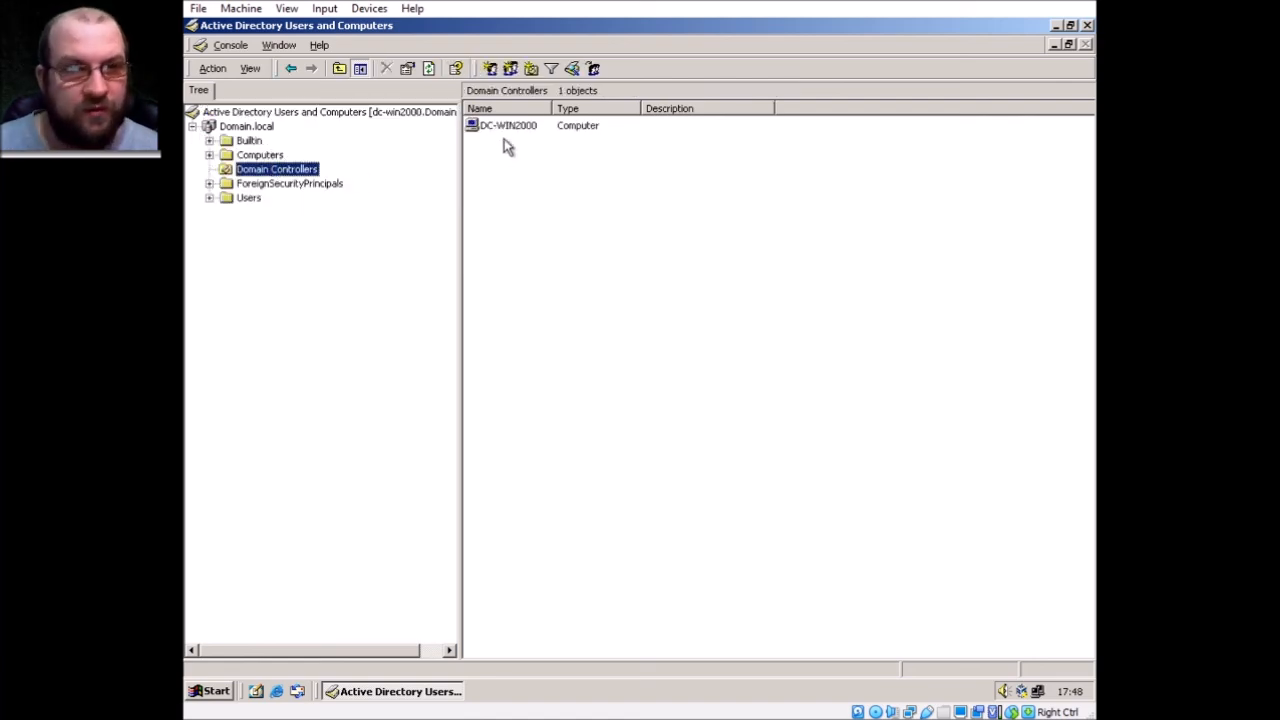
{"action": "left_click", "coordinate": [256, 158]}
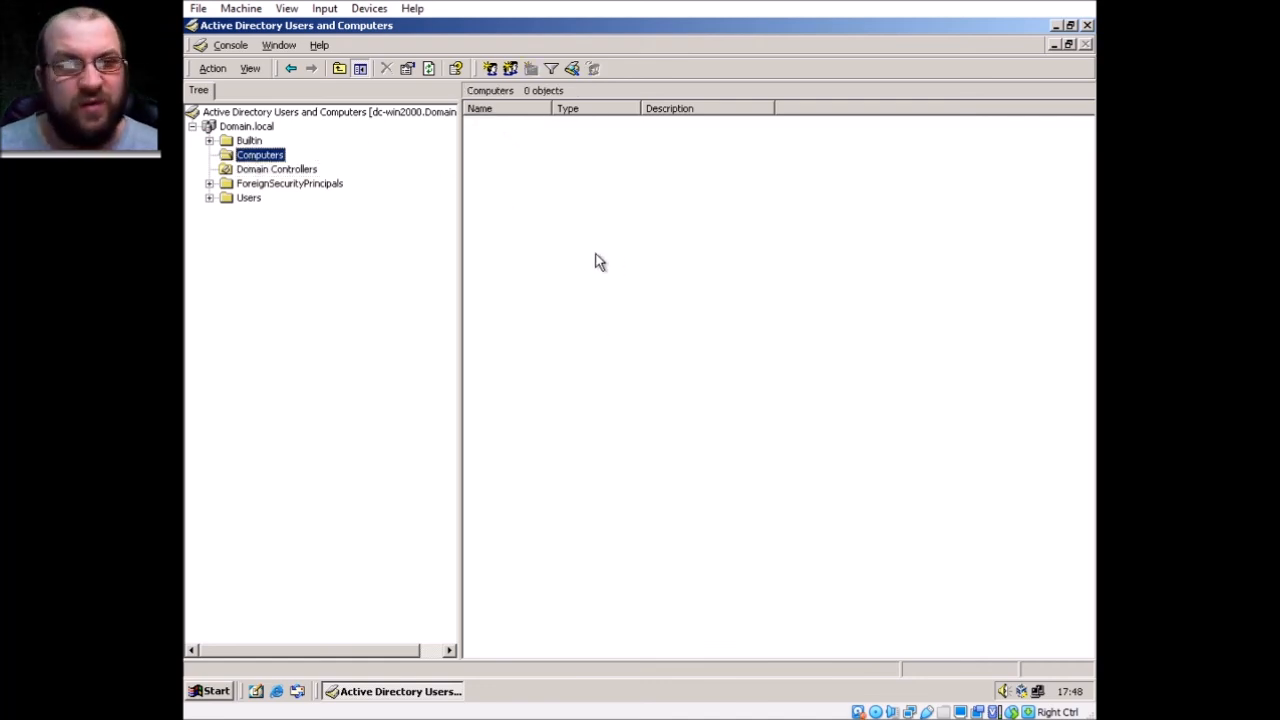
{"action": "left_click", "coordinate": [242, 200]}
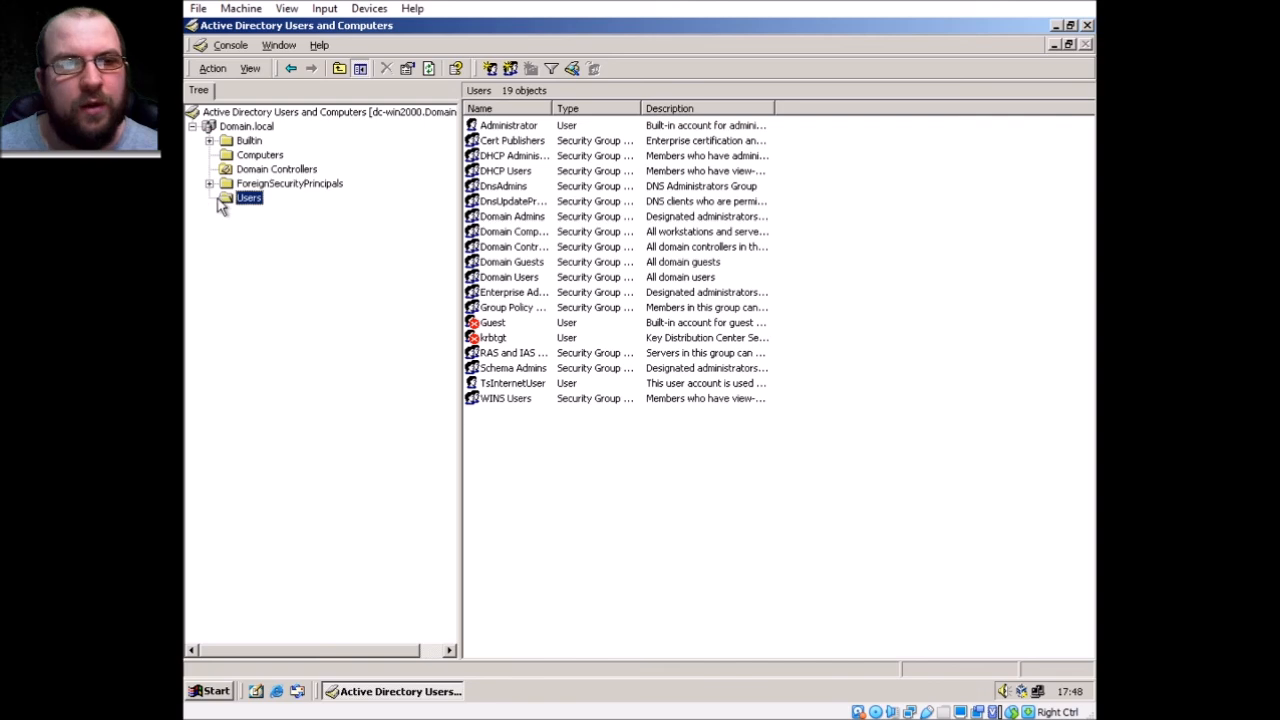
{"action": "double_click", "coordinate": [552, 107]}
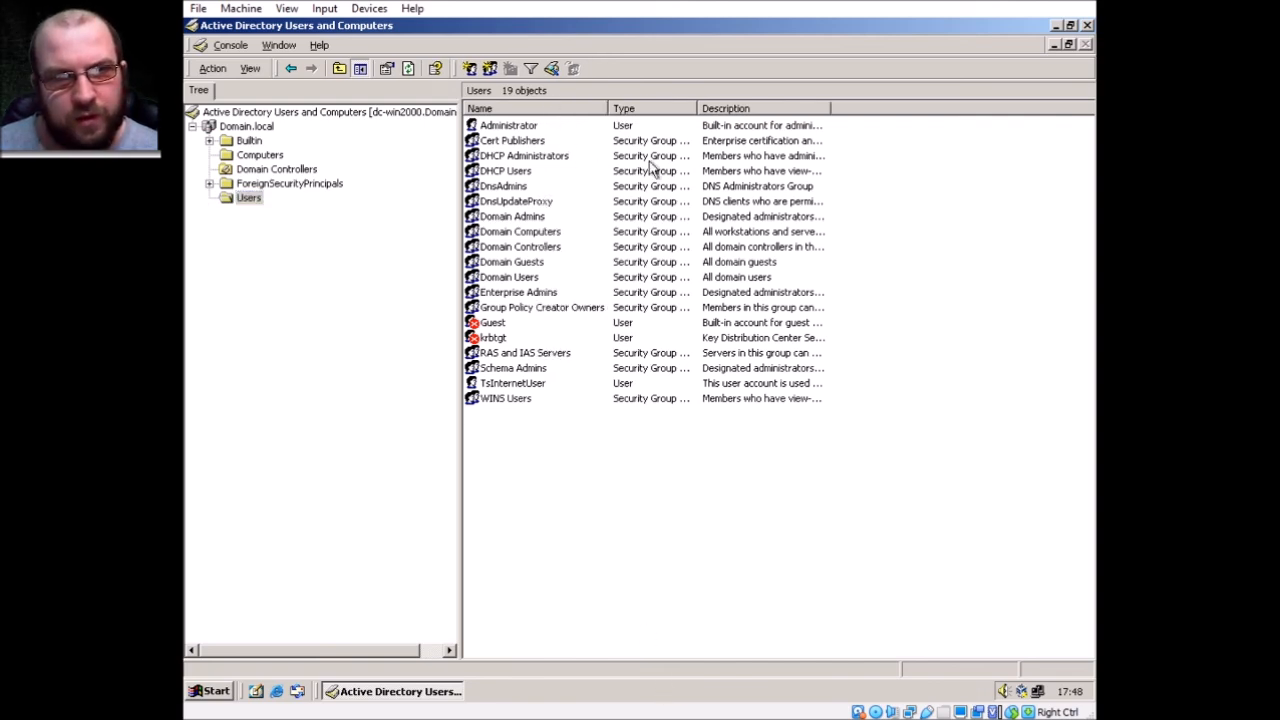
{"action": "double_click", "coordinate": [830, 107]}
Inspect the Administrator account's properties and account settings, then return to the Users list
{"action": "left_click", "coordinate": [818, 128]}
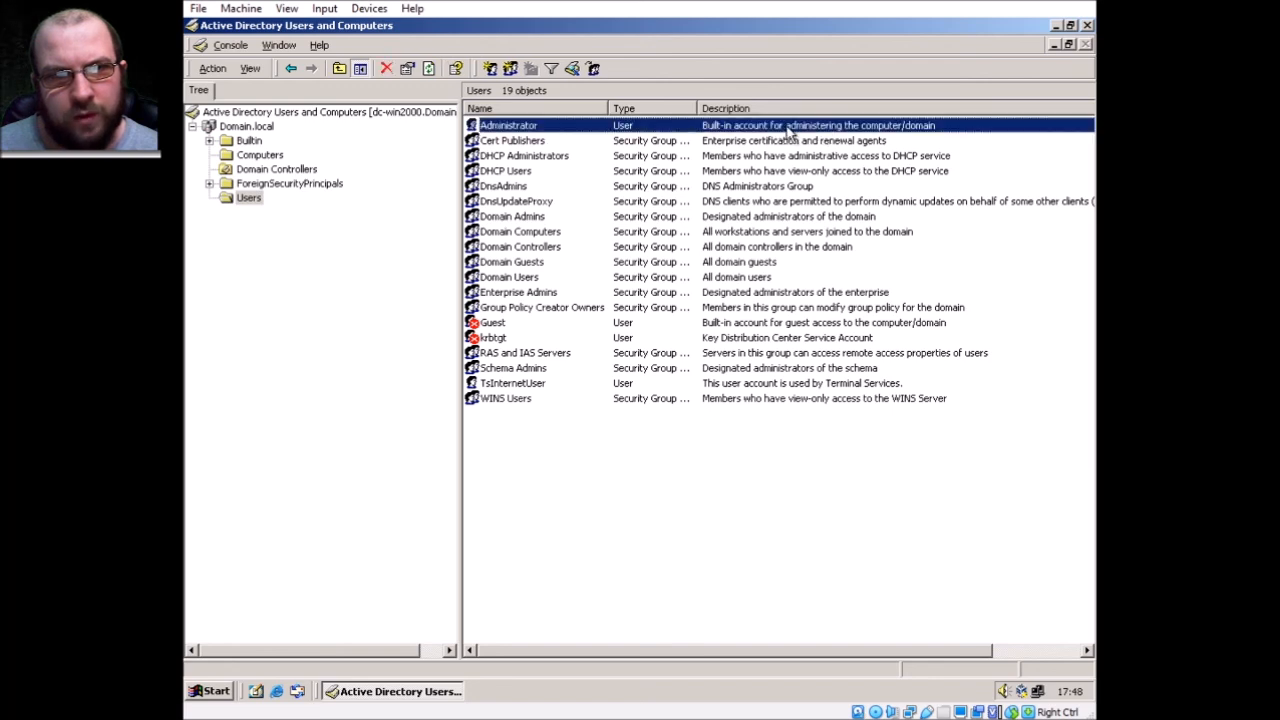
{"action": "right_click", "coordinate": [516, 127]}
{"action": "left_click", "coordinate": [557, 324]}
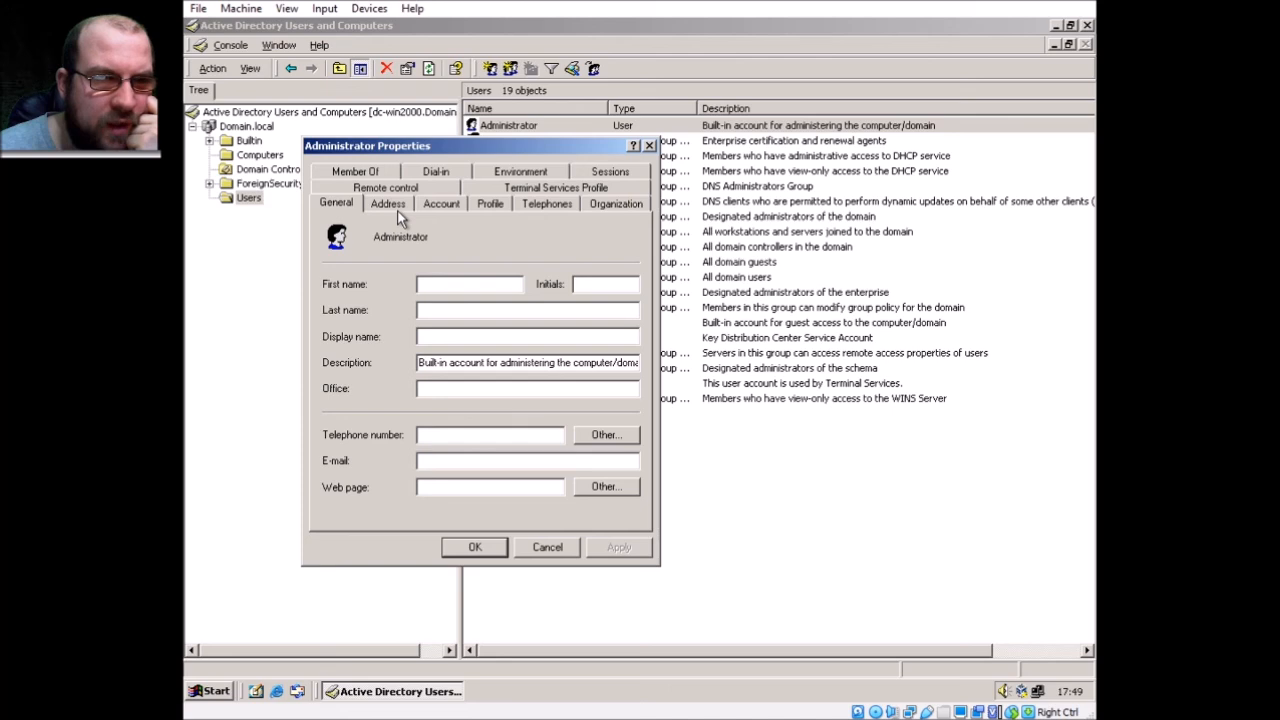
{"action": "left_click", "coordinate": [444, 209]}
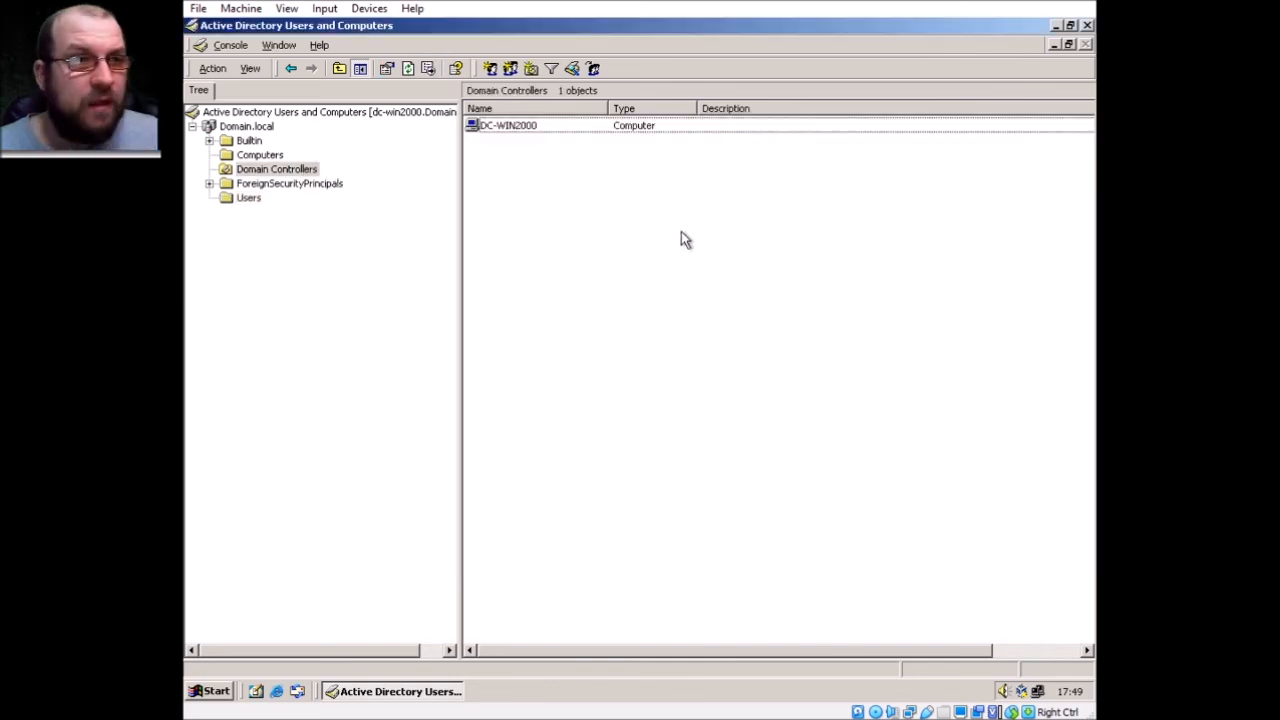
{"action": "left_click", "coordinate": [248, 199]}
{"action": "key", "text": "Tab"}
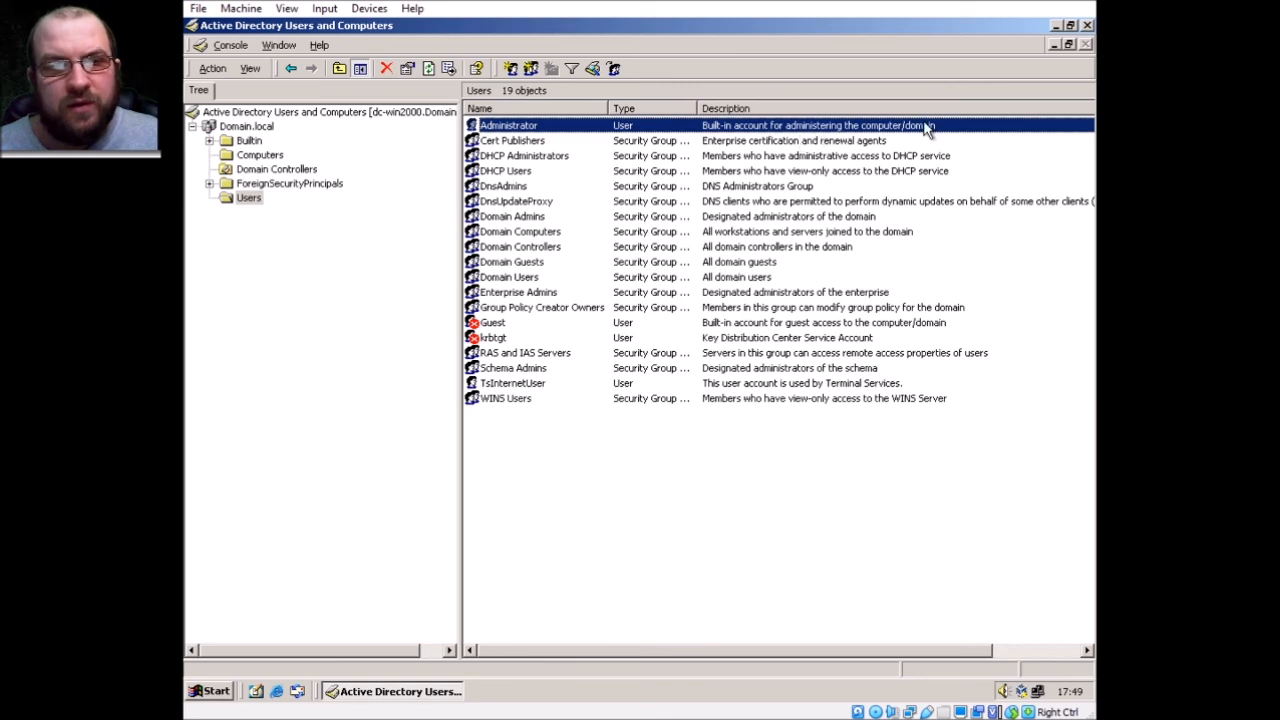
{"action": "left_click", "coordinate": [727, 550]}
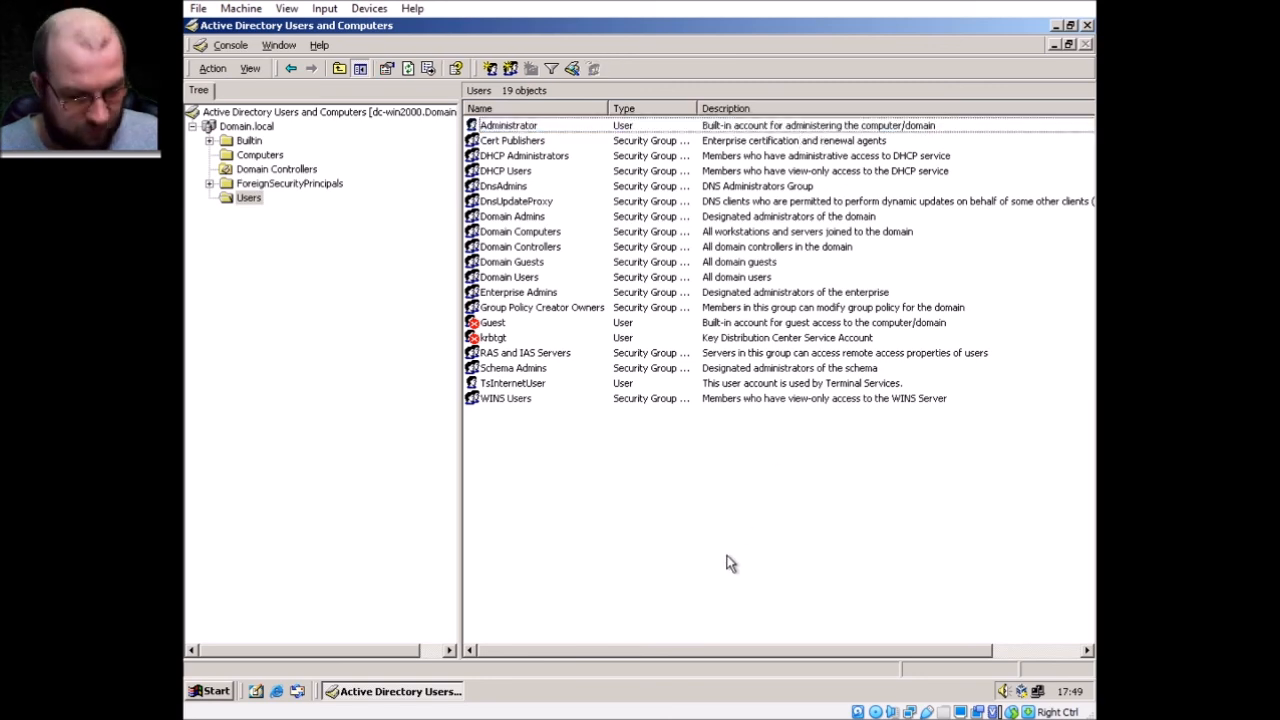
{"action": "key", "text": "super+r"}
Open a command console and run 'net user' to list the server's accounts
{"action": "key", "text": "Return"}
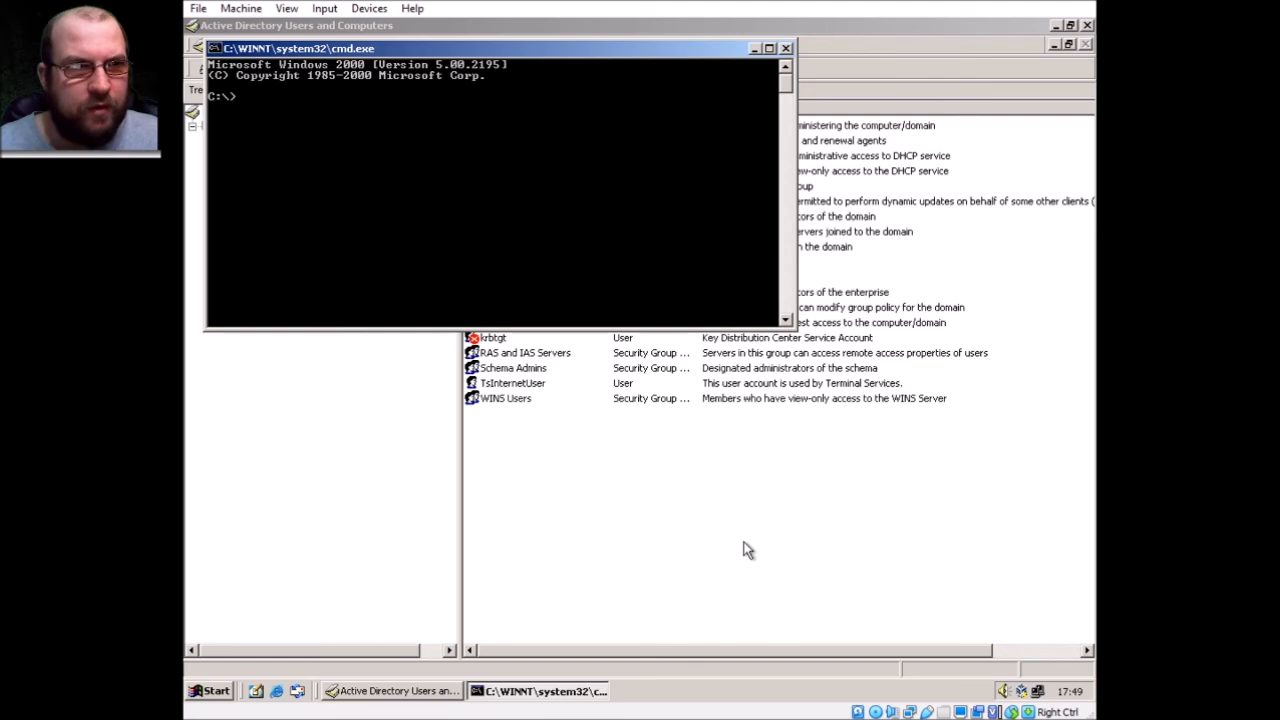
{"action": "left_click_drag", "start_coordinate": [545, 54], "coordinate": [714, 268]}
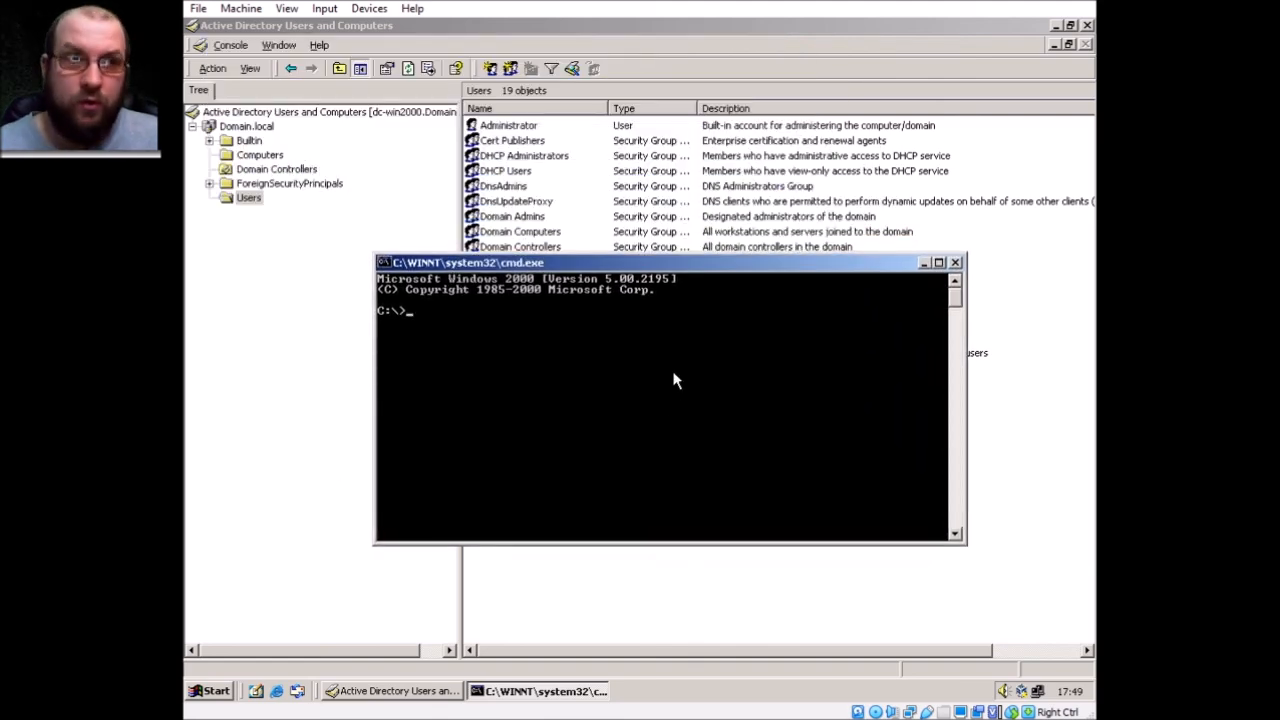
{"action": "type", "text": "net user"}
{"action": "key", "text": "Return"}
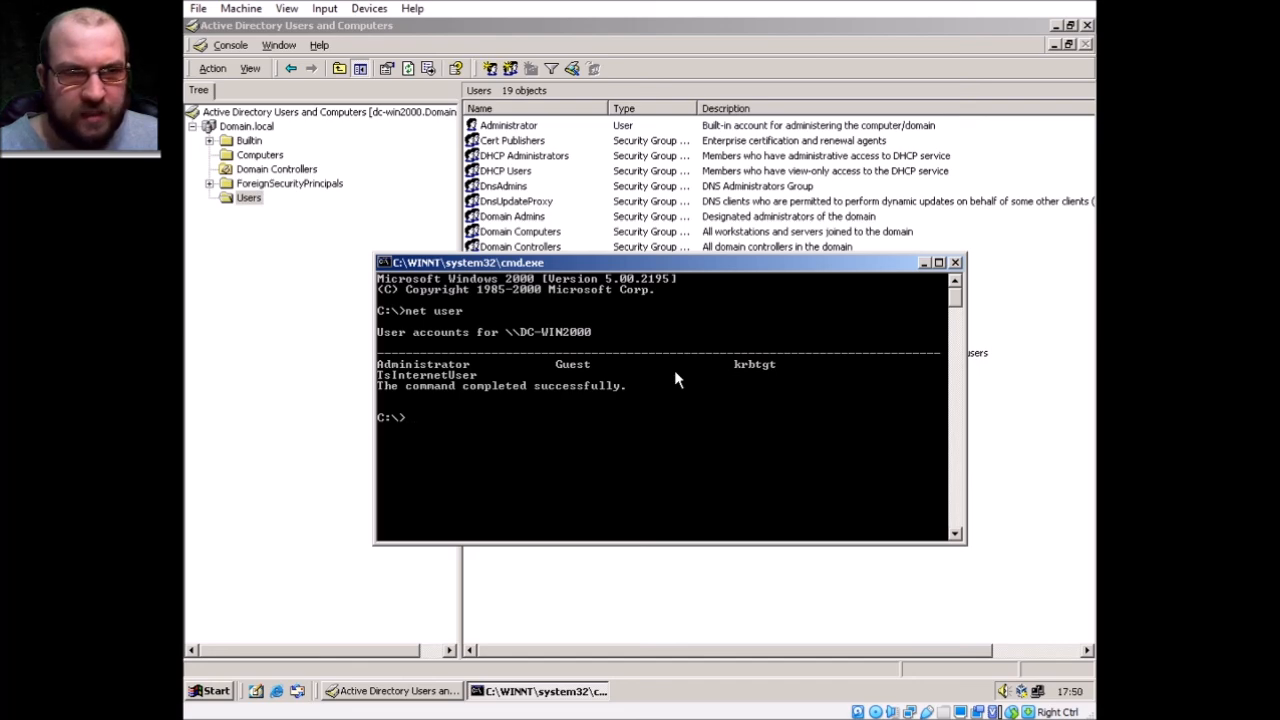
Glance at the Administrator properties without changes, then close the command console
{"action": "right_click", "coordinate": [512, 127]}
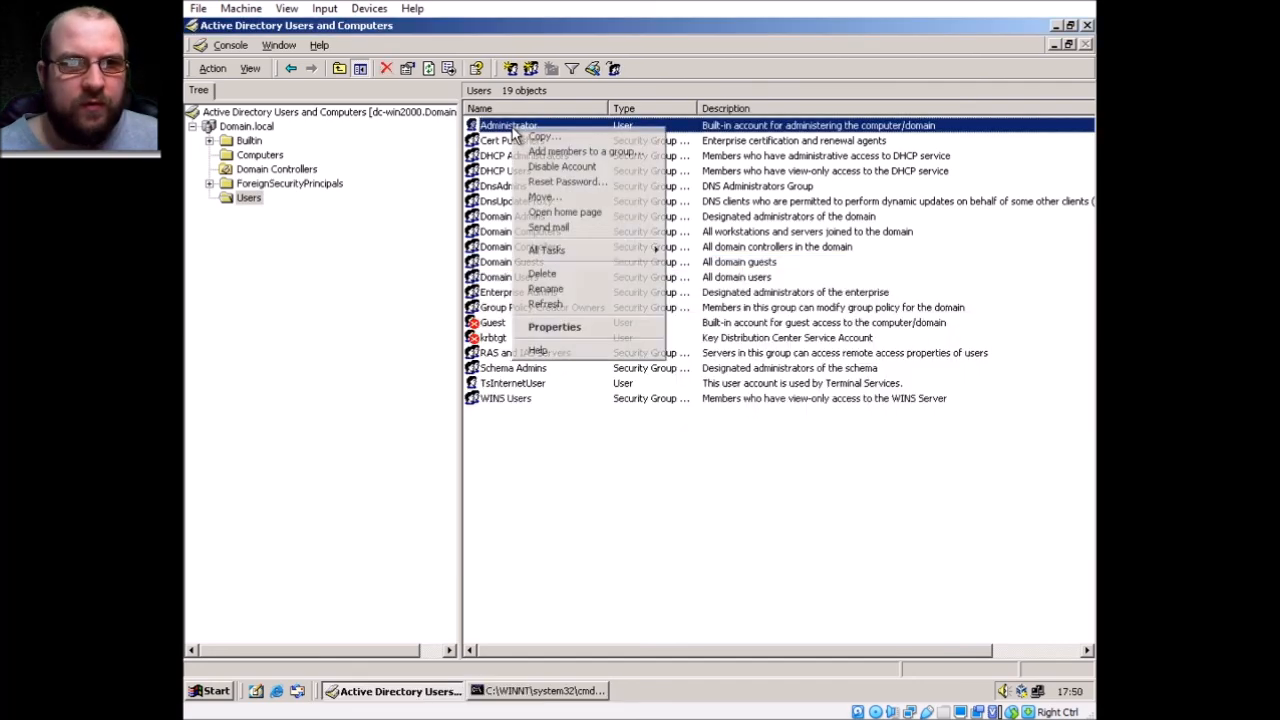
{"action": "left_click", "coordinate": [550, 329]}
{"action": "left_click", "coordinate": [468, 468]}
{"action": "left_click", "coordinate": [575, 690]}
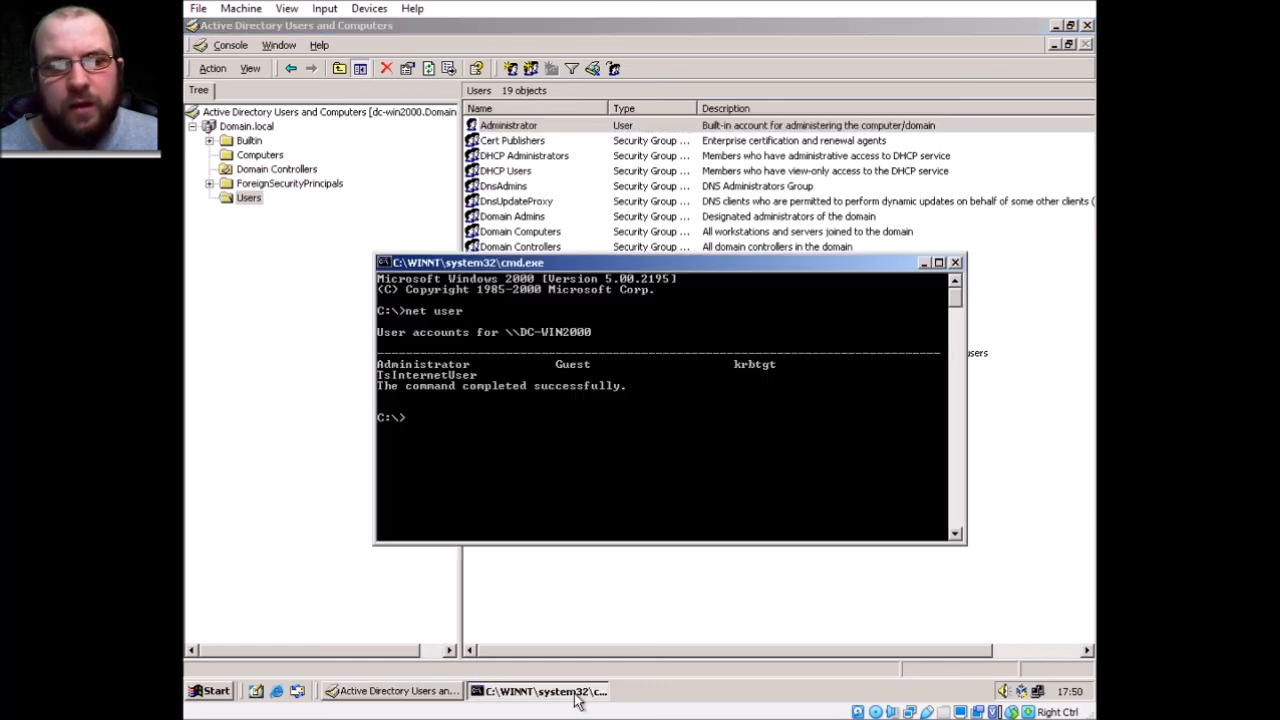
{"action": "left_click", "coordinate": [955, 263]}
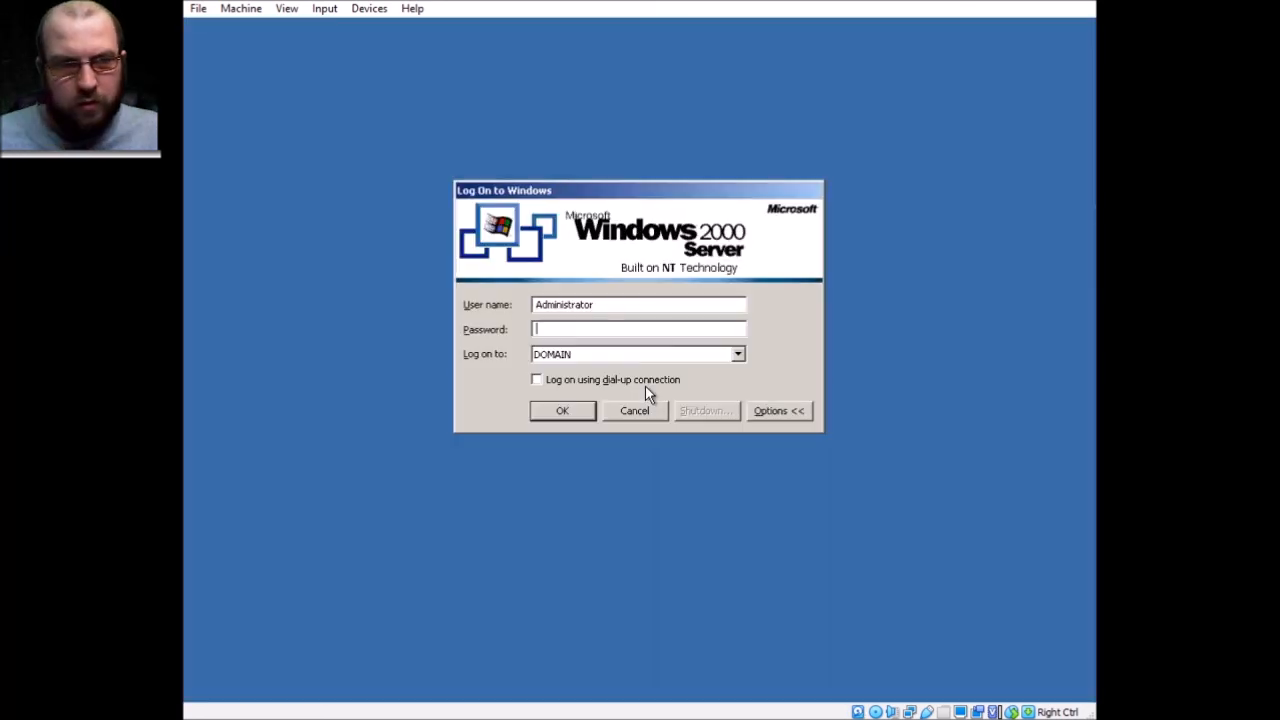
Log on to DOMAIN with the administrator account's user name and password, then close Configure Your Server
{"action": "key", "text": "Tab"}
{"action": "key", "text": "Tab"}
{"action": "key", "text": "Tab"}
{"action": "key", "text": "Tab"}
{"action": "key", "text": "Tab"}
{"action": "key", "text": "Tab"}
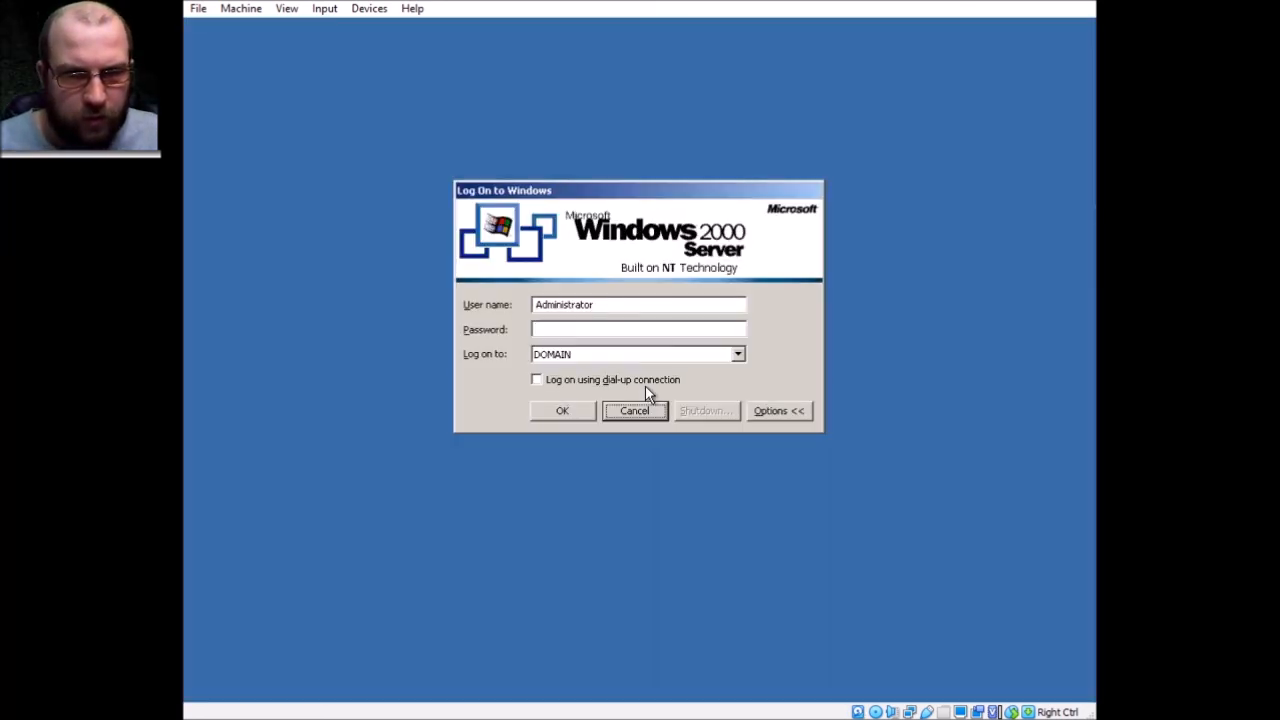
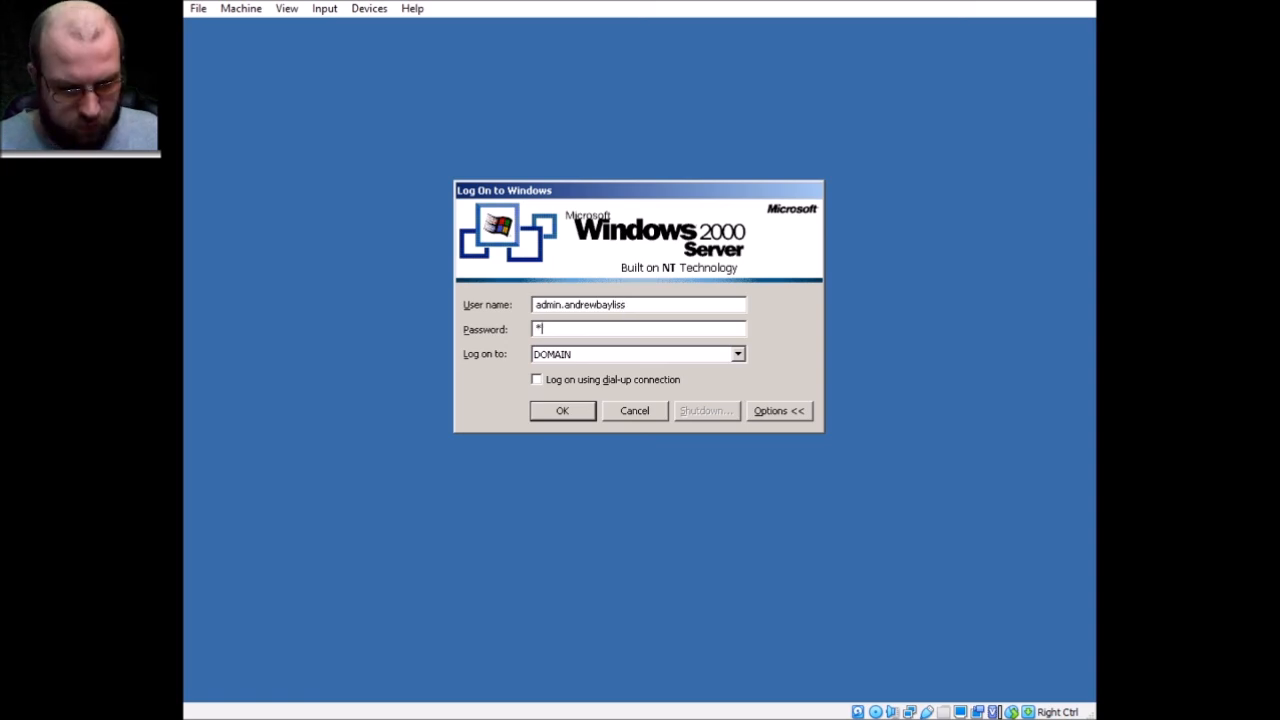
{"action": "key", "text": "Return"}
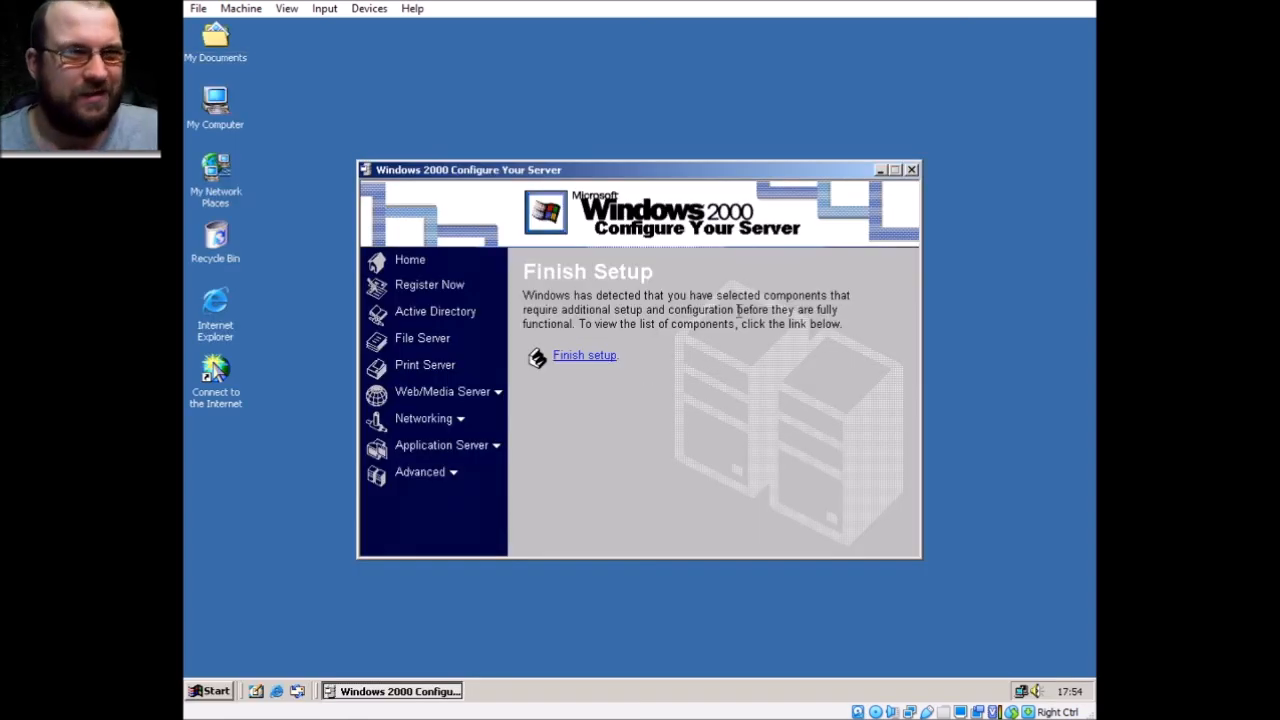
{"action": "left_click", "coordinate": [911, 171]}
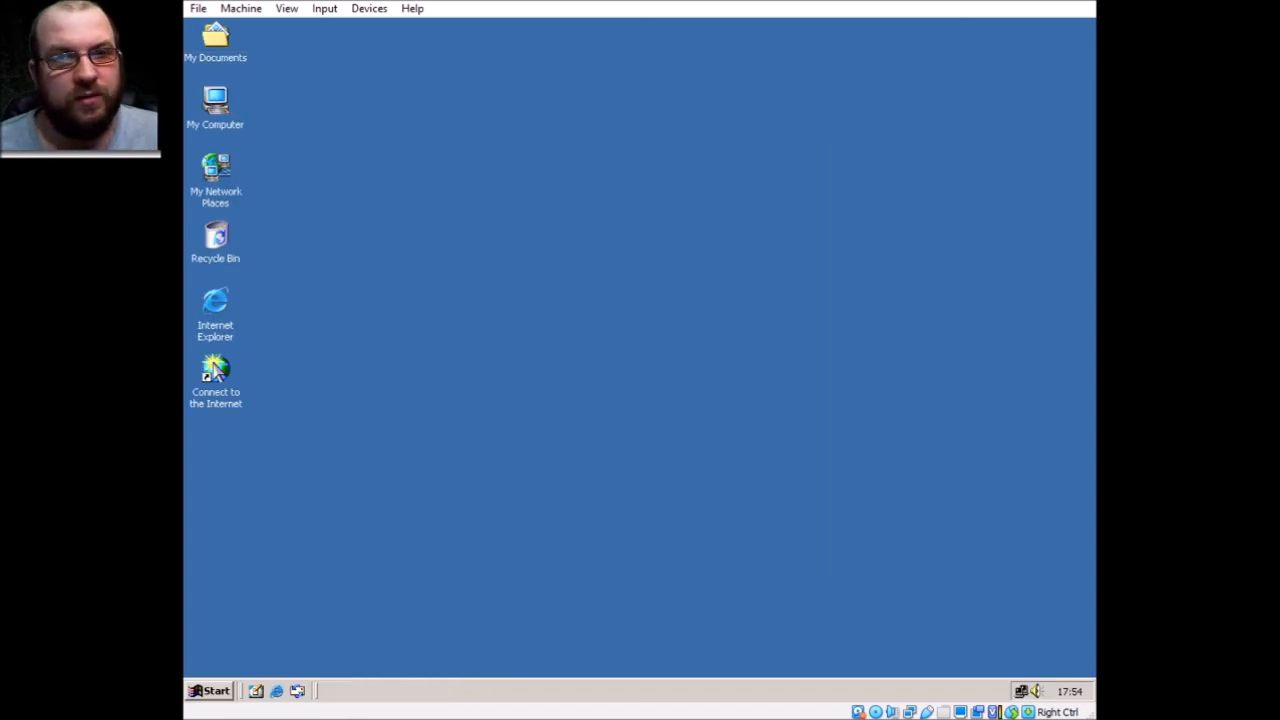